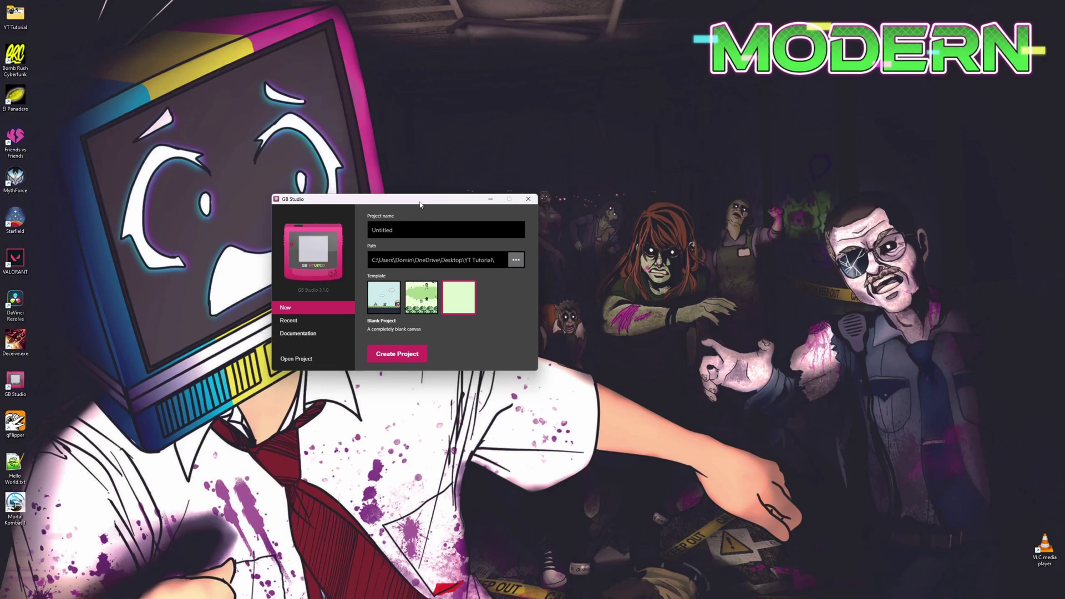
Create a new blank project named "happy halloween 10 mini or less"
{"action": "double_click", "coordinate": [370, 223]}
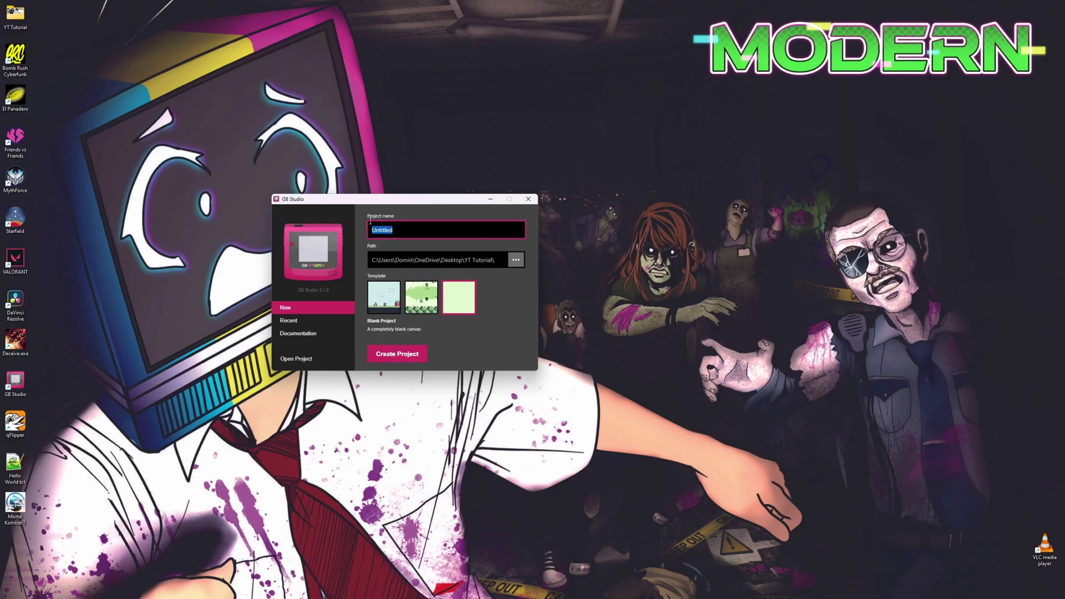
{"action": "type", "text": "happy halloween 10 mini or less"}
{"action": "key", "text": "Return"}
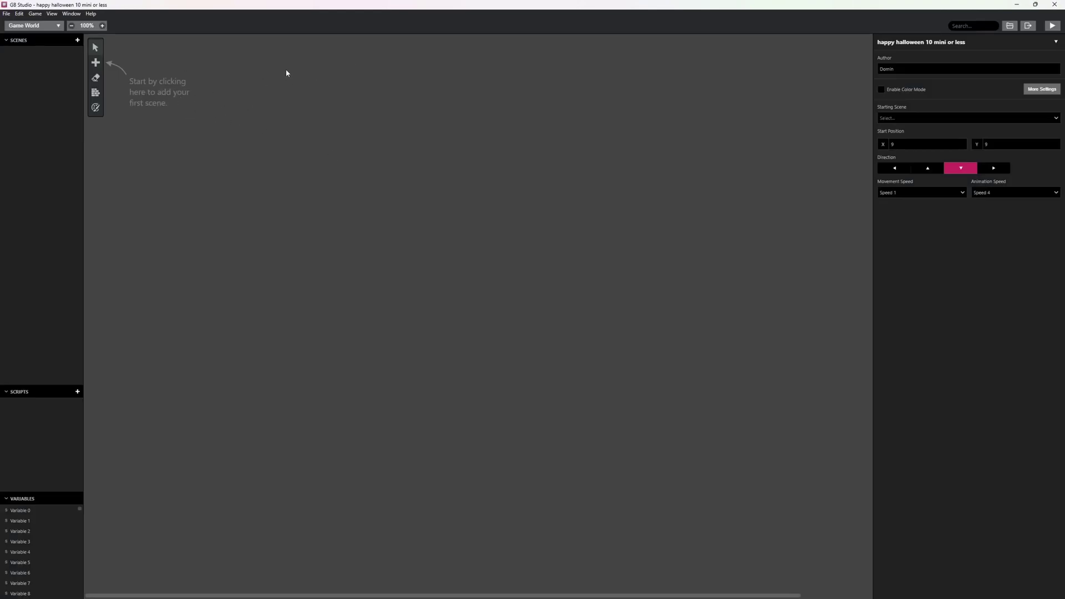
Import background.png into the project's backgrounds folder, and candy.png and enemy.png into its sprites folder
{"action": "left_click", "coordinate": [1010, 26]}
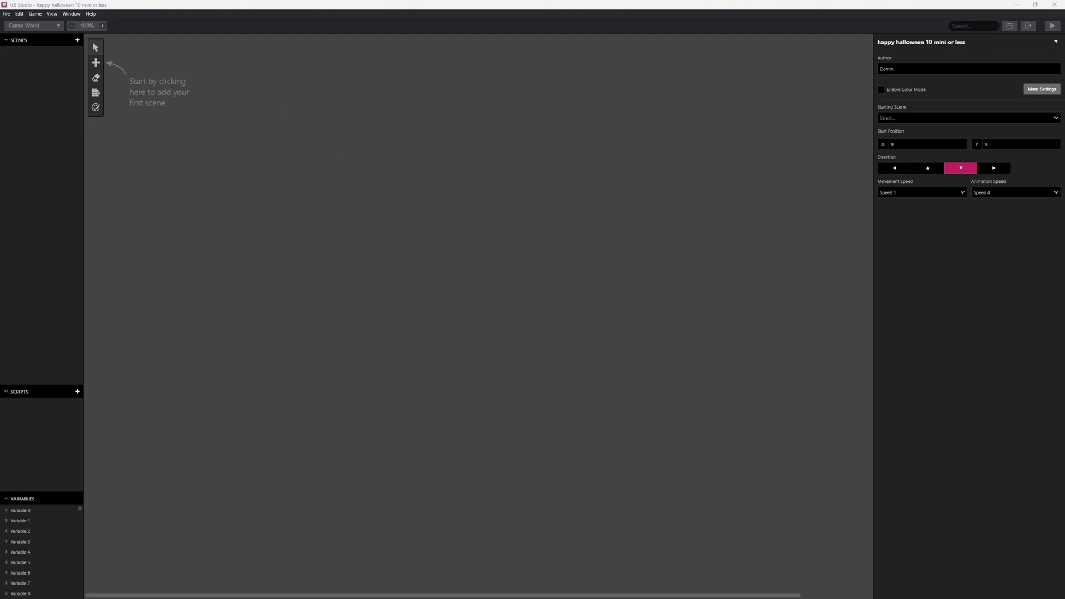
{"action": "left_click_drag", "start_coordinate": [887, 598], "coordinate": [706, 256]}
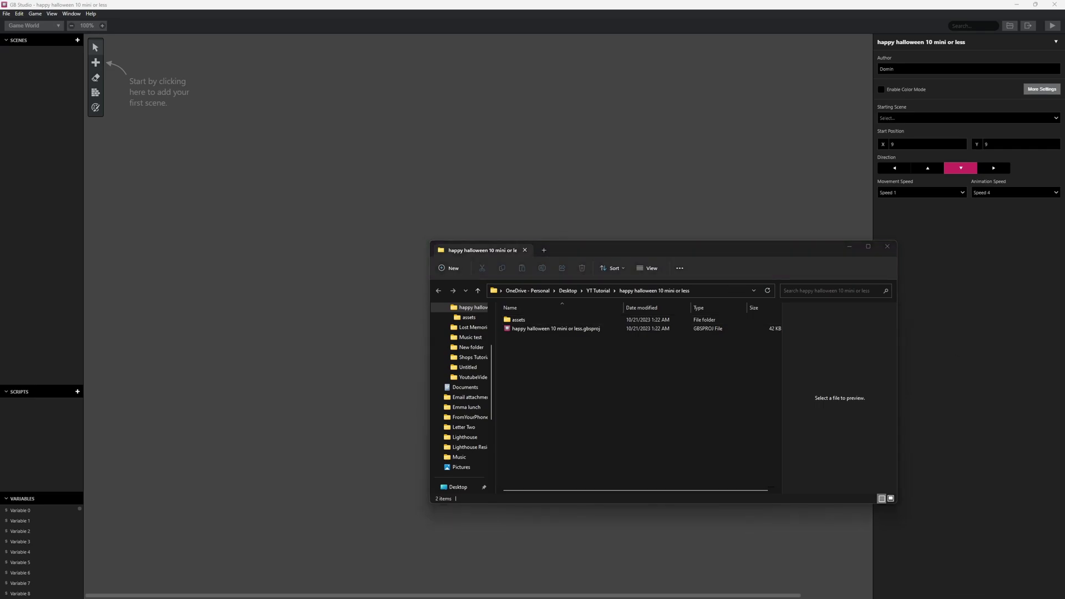
{"action": "left_click_drag", "start_coordinate": [588, 598], "coordinate": [521, 325]}
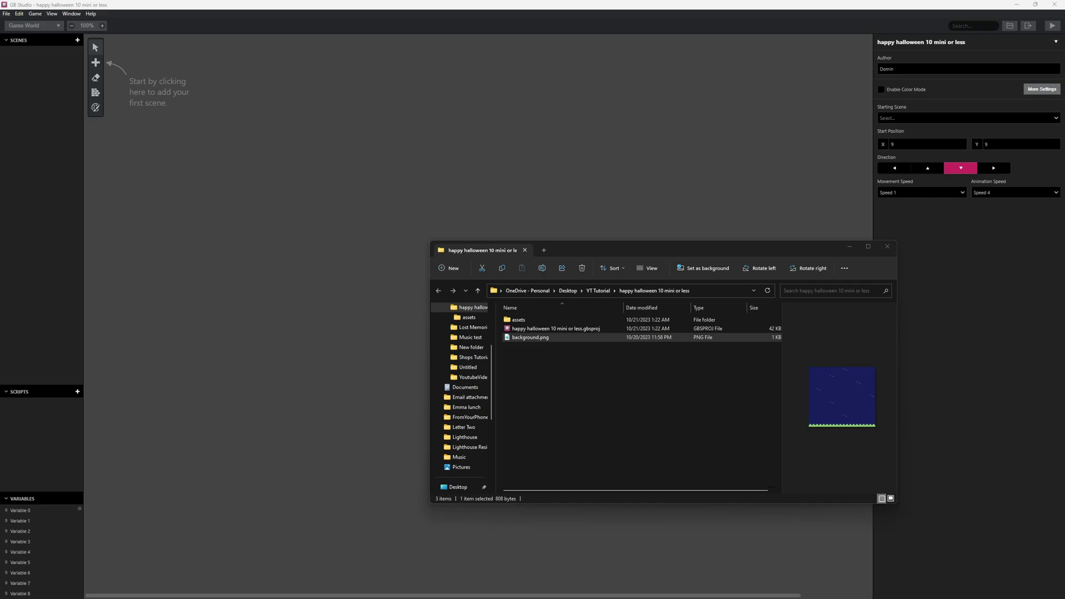
{"action": "left_click_drag", "start_coordinate": [556, 373], "coordinate": [516, 322]}
{"action": "double_click", "coordinate": [518, 320]}
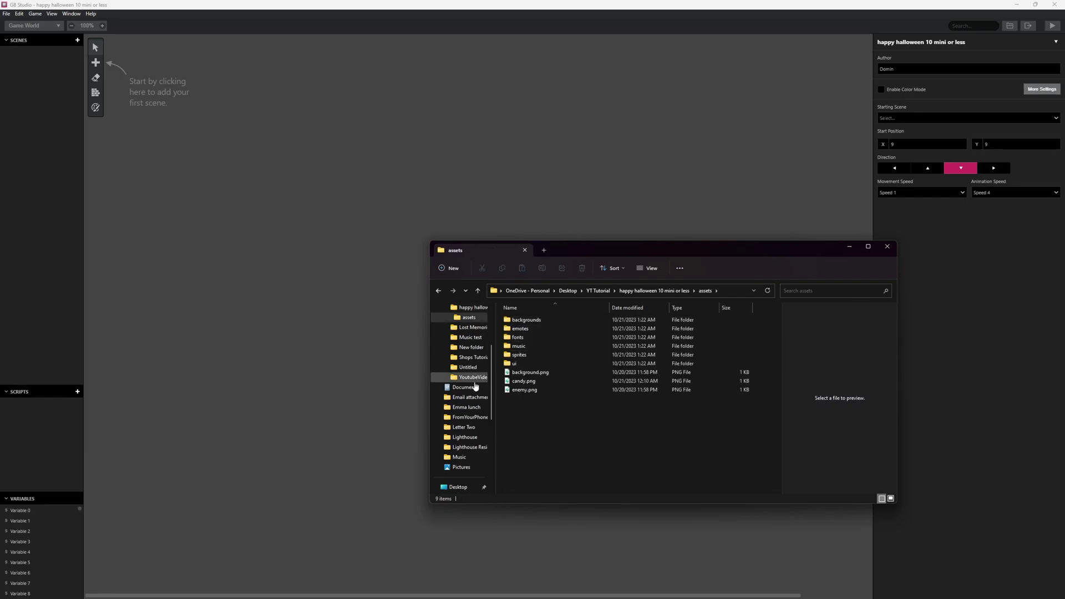
{"action": "left_click_drag", "start_coordinate": [547, 397], "coordinate": [538, 357]}
{"action": "left_click", "coordinate": [231, 266]}
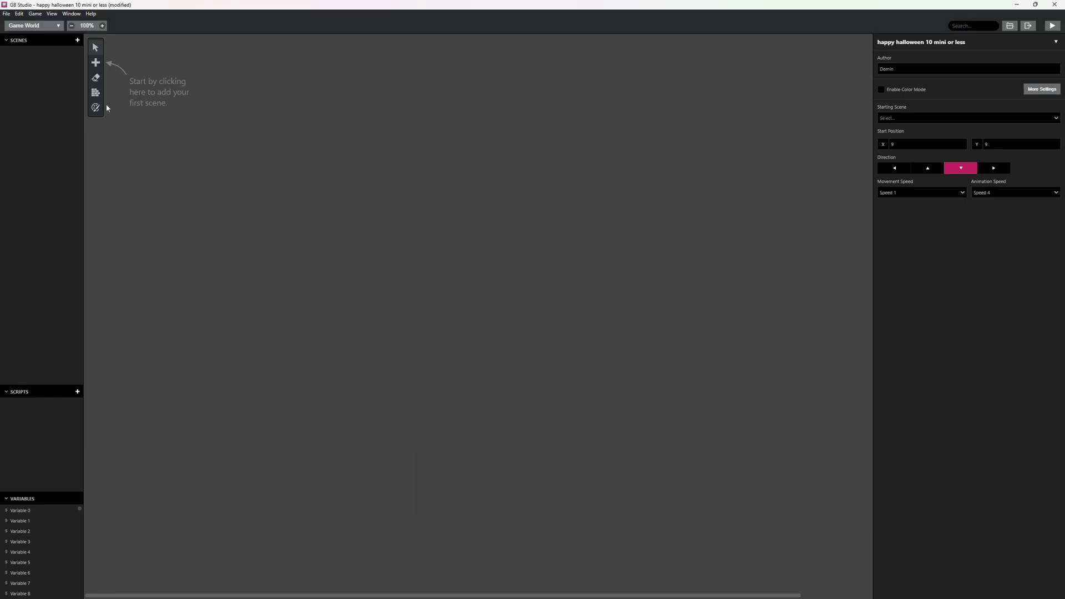
Add a first scene to the game world and move the player start to X 9, Y 17 on the ground strip
{"action": "mouse_move", "coordinate": [95, 62]}
{"action": "left_click", "coordinate": [113, 90]}
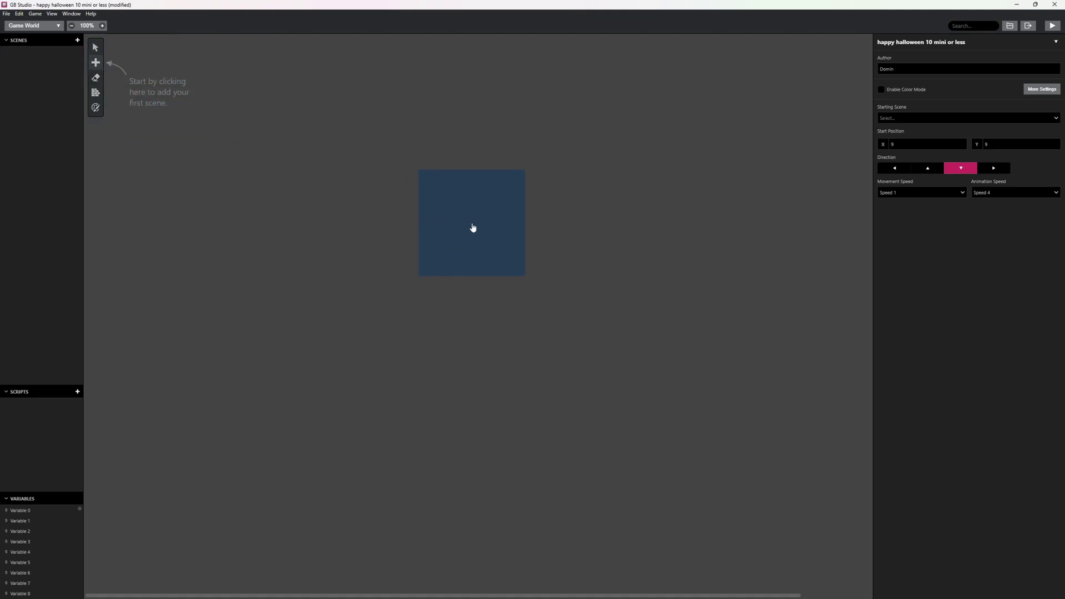
{"action": "left_click", "coordinate": [473, 225]}
{"action": "left_click_drag", "start_coordinate": [452, 210], "coordinate": [451, 239]}
Give the enemy sprite a canvas height of 16, disable flipping for left-facing frames and set its animation type to Fixed Direction + Movement
{"action": "left_click", "coordinate": [33, 26]}
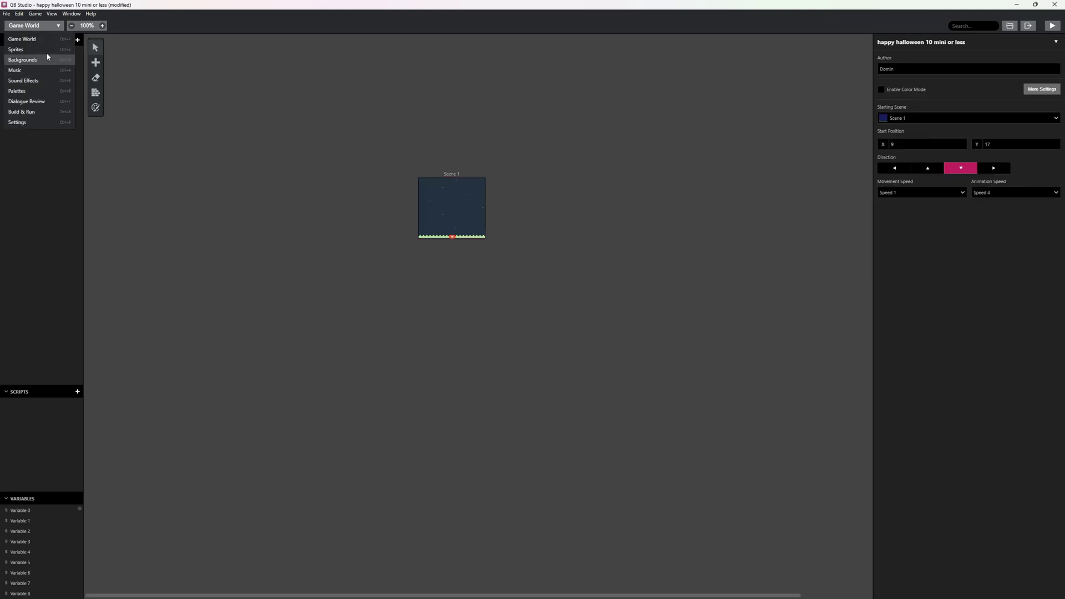
{"action": "left_click", "coordinate": [45, 56]}
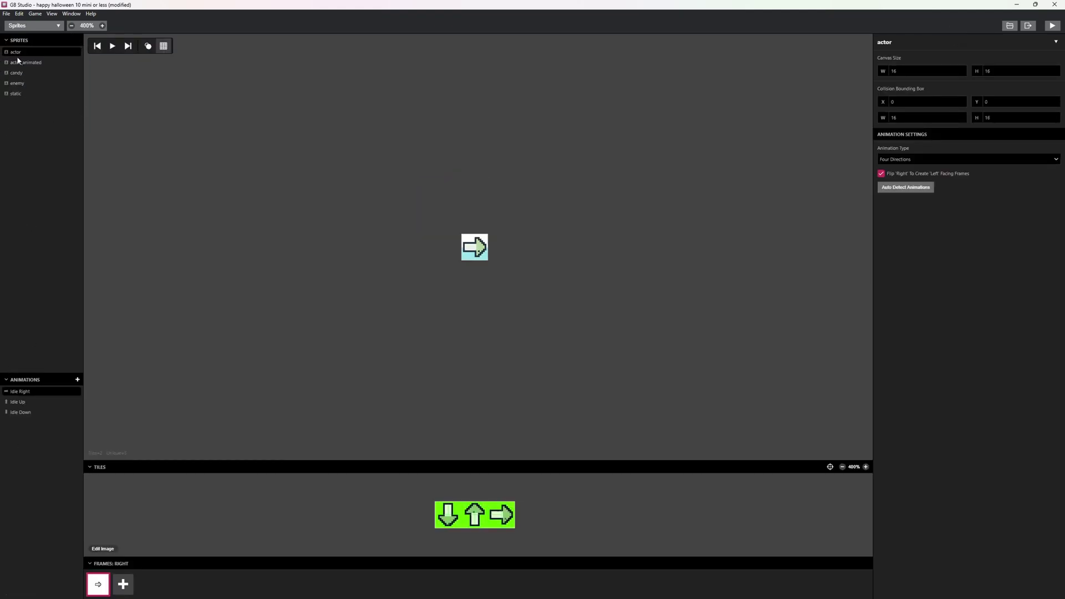
{"action": "left_click", "coordinate": [16, 82]}
{"action": "left_click", "coordinate": [957, 71]}
{"action": "left_click", "coordinate": [1055, 74]}
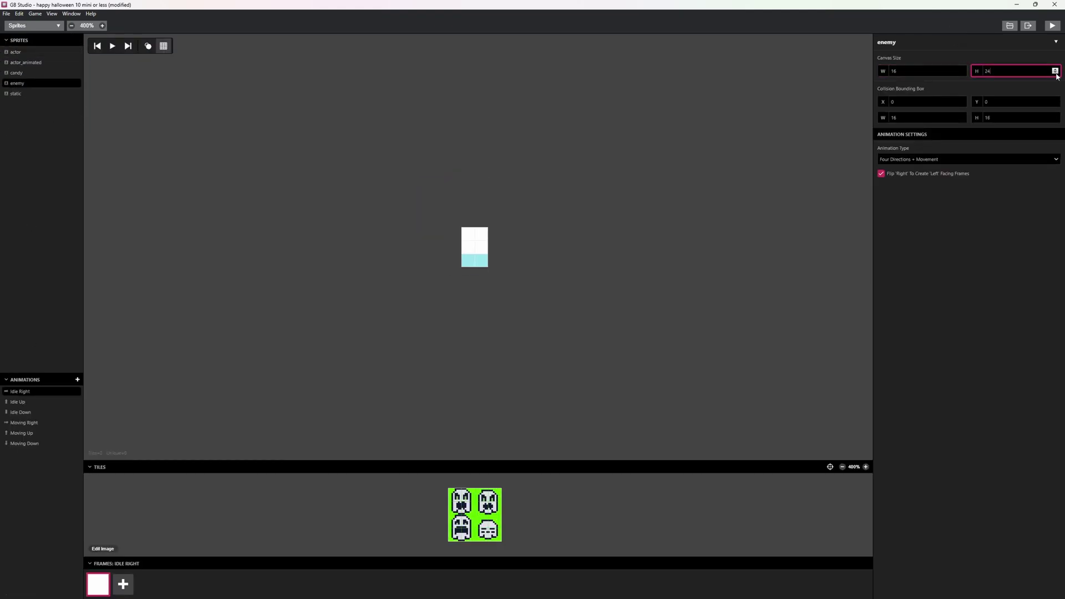
{"action": "left_click", "coordinate": [1055, 74]}
{"action": "left_click", "coordinate": [881, 174]}
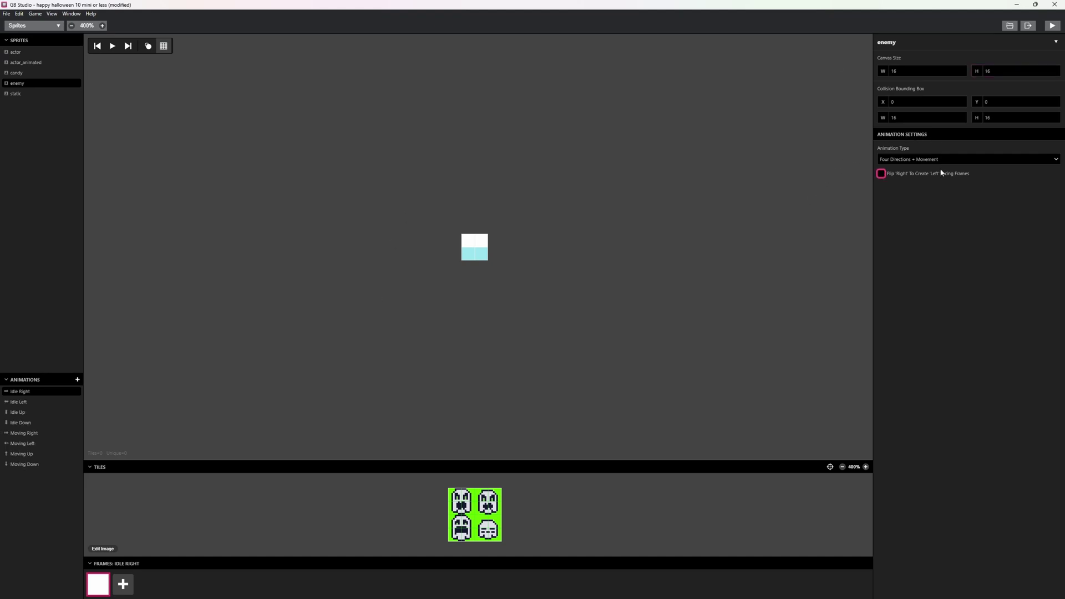
{"action": "left_click", "coordinate": [943, 159]}
{"action": "left_click", "coordinate": [931, 196]}
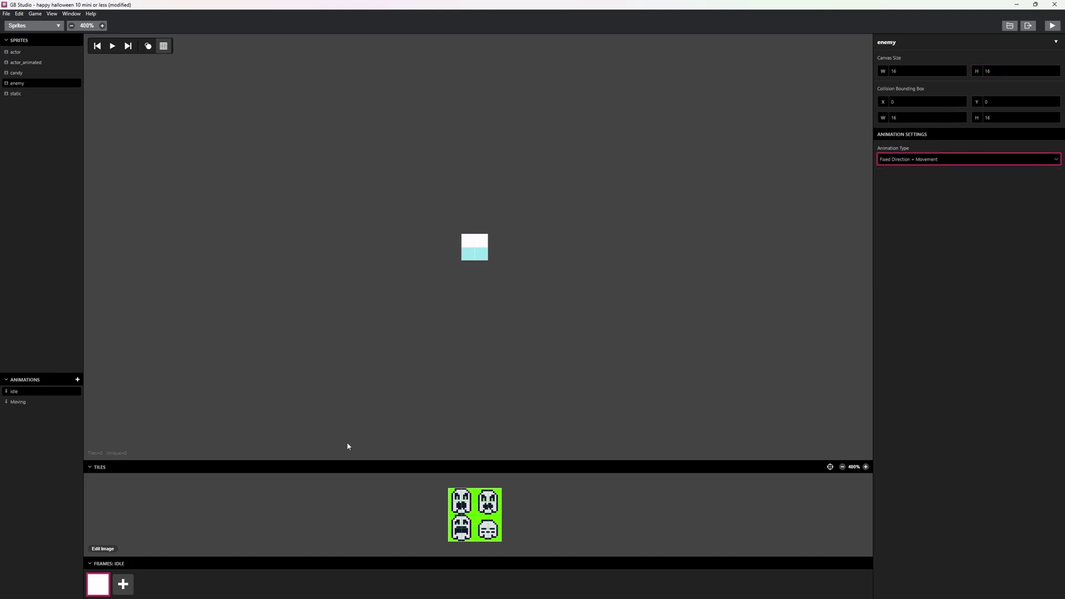
Fill the enemy's Idle animation frame with the upper-left ghost from the tile sheet
{"action": "left_click_drag", "start_coordinate": [454, 498], "coordinate": [469, 504]}
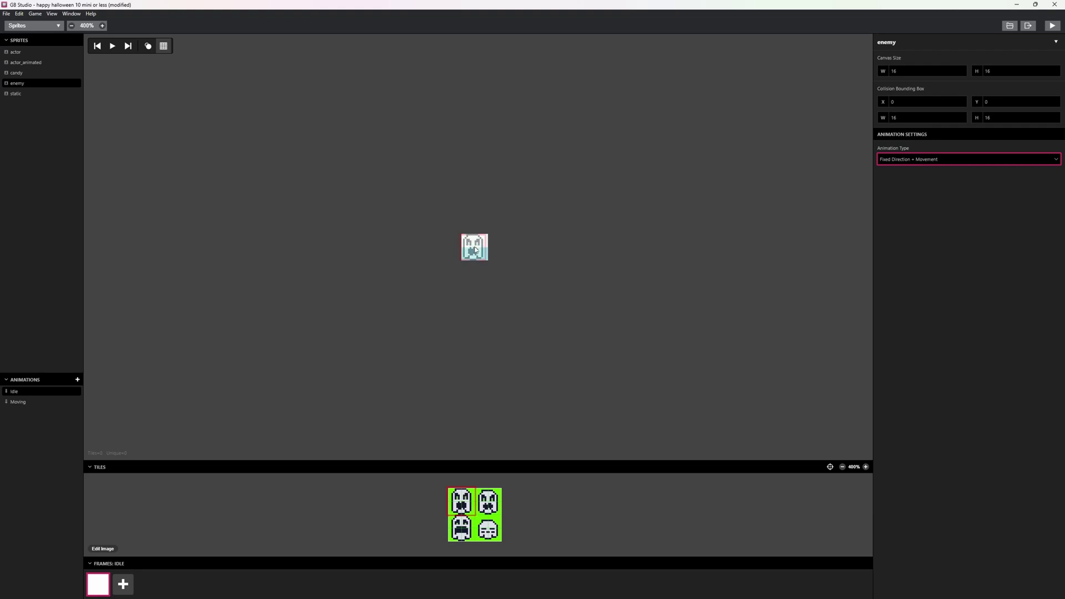
{"action": "left_click", "coordinate": [476, 251]}
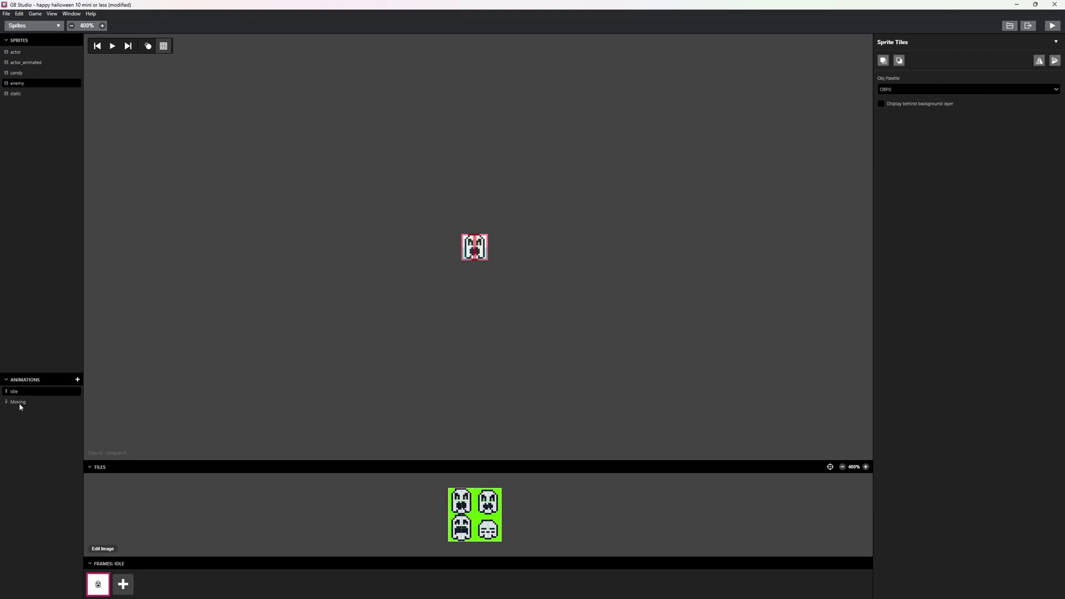
{"action": "left_click", "coordinate": [124, 584]}
{"action": "left_click", "coordinate": [488, 501]}
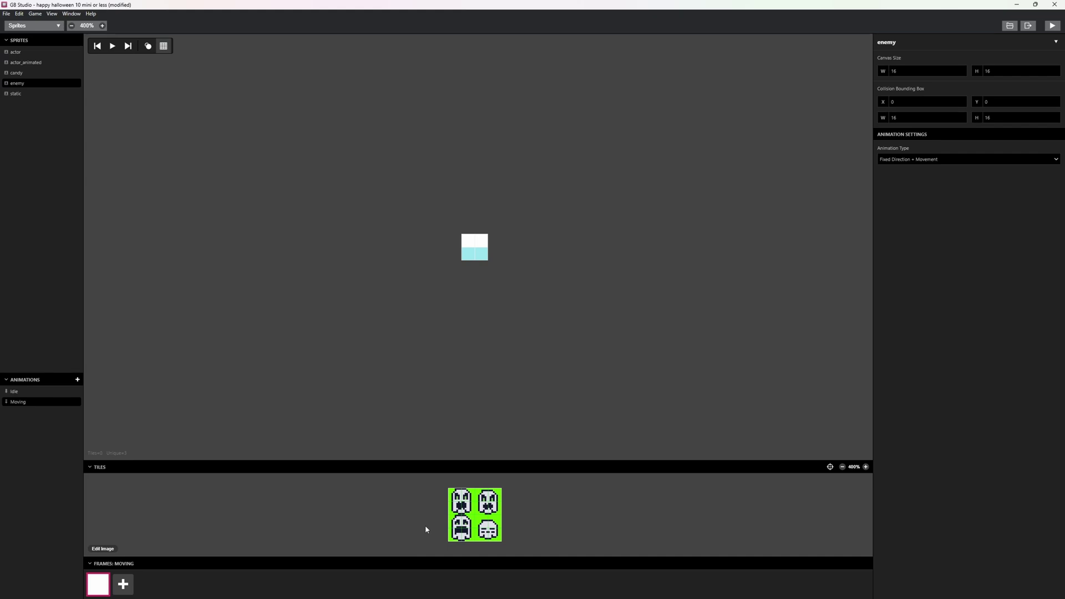
Build the enemy's Moving animation from two frames, using the upper-left ghost and the upper-right ghost
{"action": "left_click_drag", "start_coordinate": [449, 497], "coordinate": [463, 491]}
{"action": "left_click", "coordinate": [473, 246]}
{"action": "left_click", "coordinate": [123, 584]}
{"action": "left_click", "coordinate": [485, 502]}
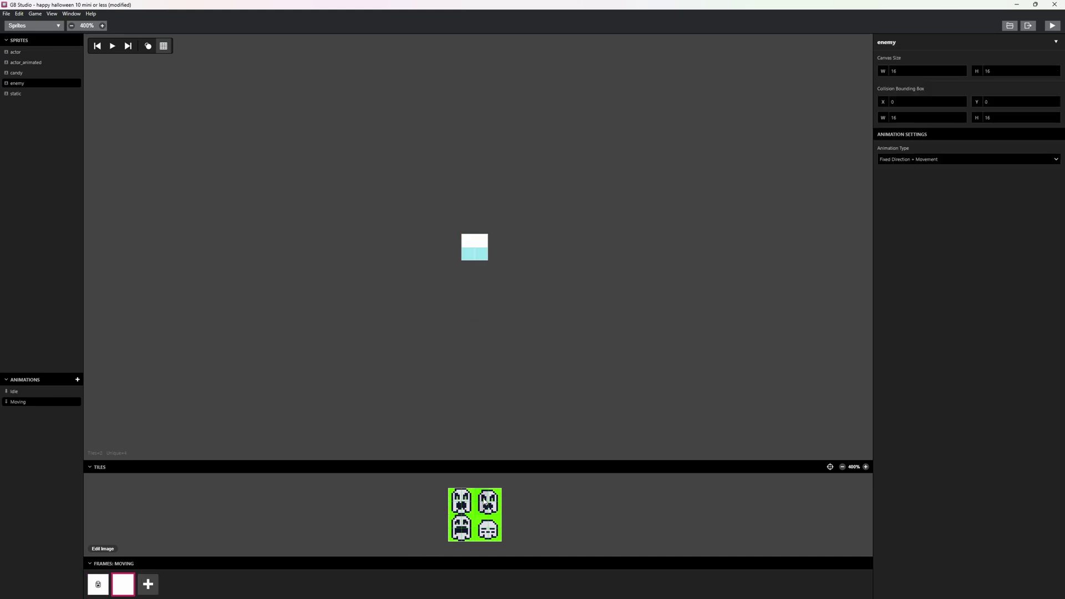
{"action": "left_click", "coordinate": [474, 247]}
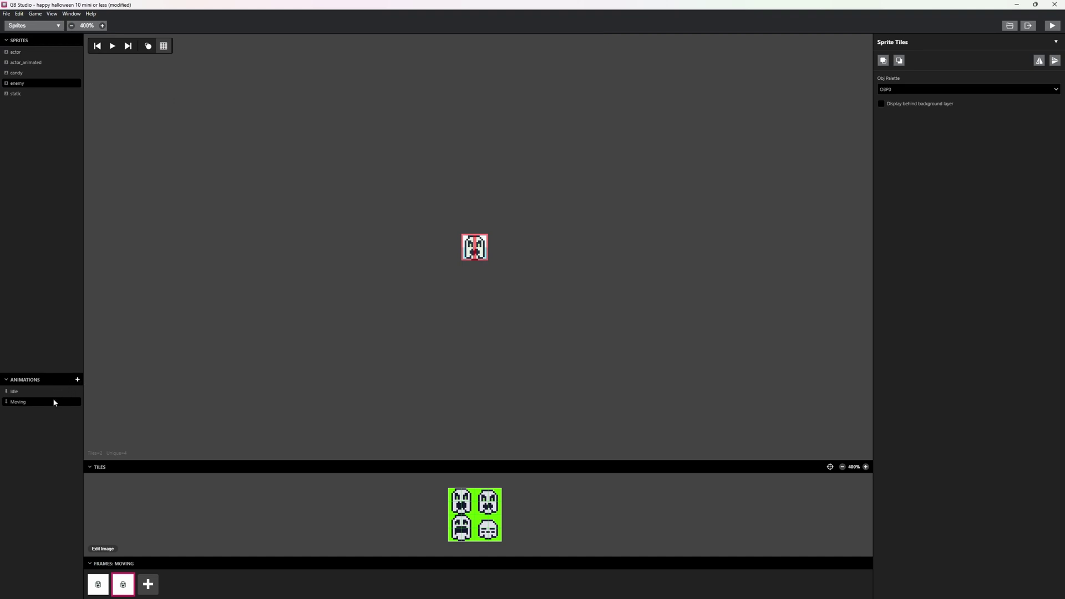
Add a new animation state to the enemy sprite and name it Game Over
{"action": "left_click", "coordinate": [77, 379]}
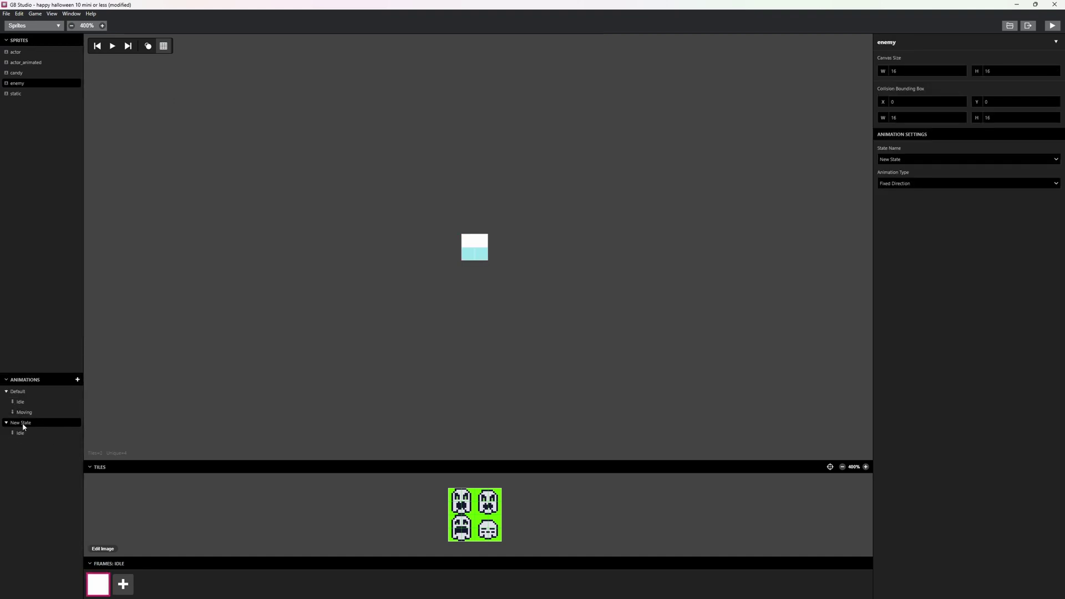
{"action": "left_click", "coordinate": [1046, 159]}
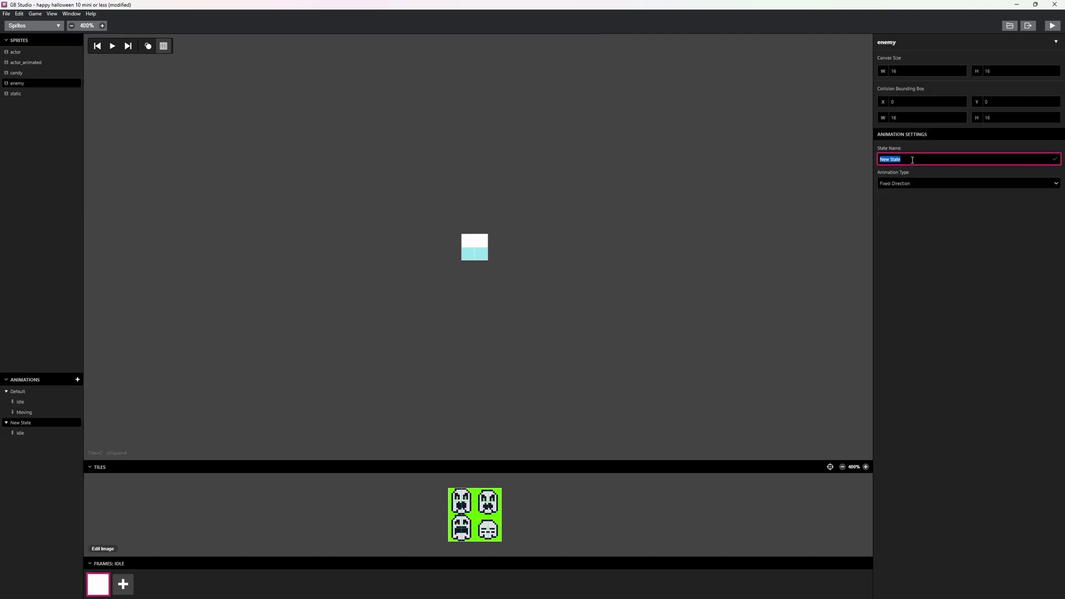
{"action": "type", "text": "Game Over"}
{"action": "left_click", "coordinate": [950, 245]}
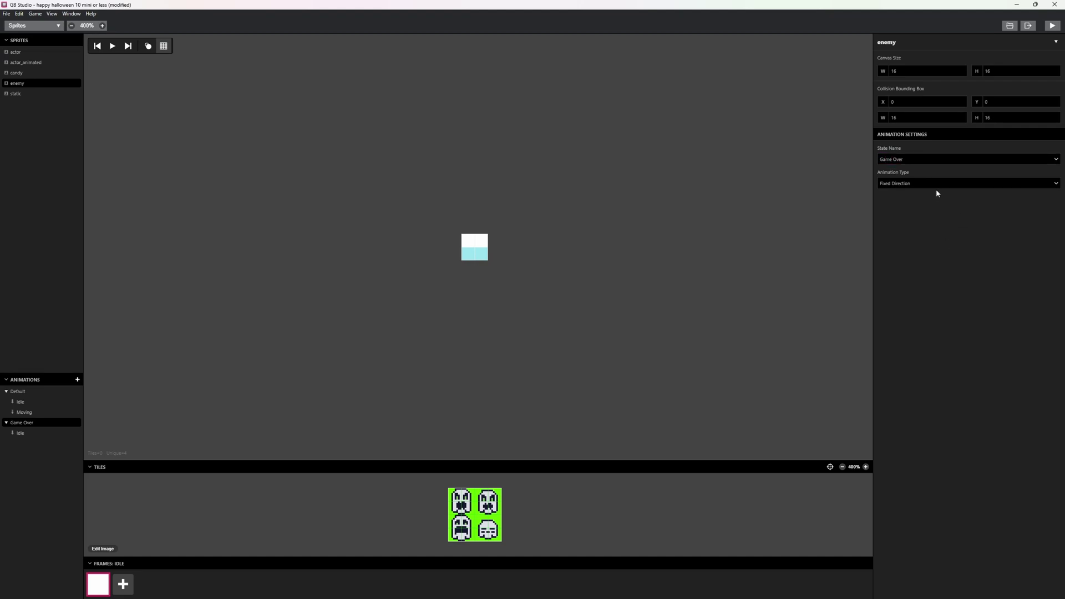
Build the Game Over state's Idle animation from two frames, using the lower-left and lower-right ghosts
{"action": "left_click", "coordinate": [21, 433]}
{"action": "left_click", "coordinate": [462, 528]}
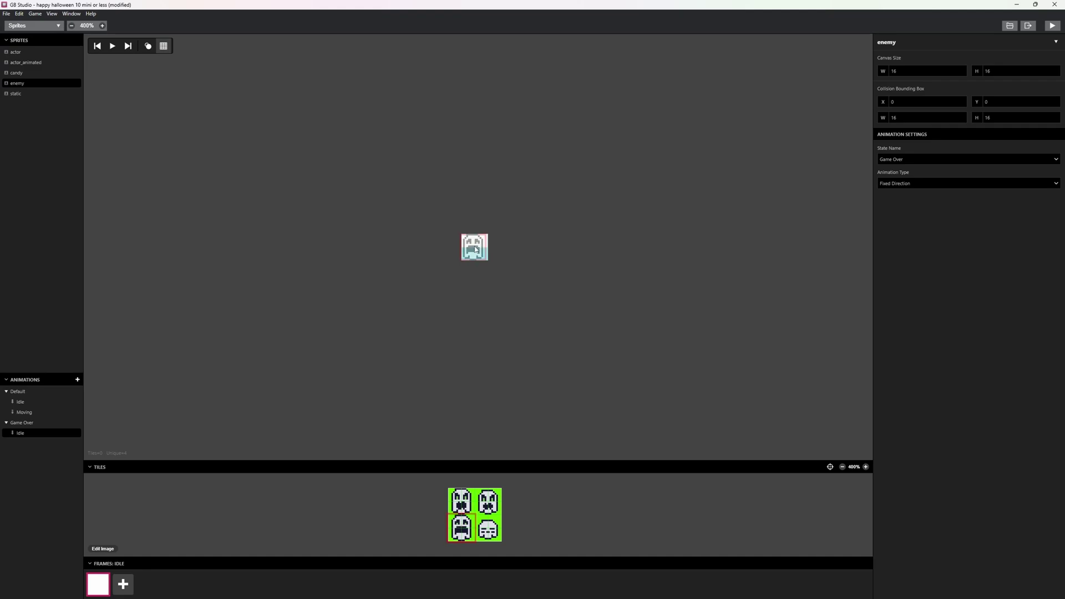
{"action": "left_click", "coordinate": [477, 251]}
{"action": "left_click", "coordinate": [123, 584]}
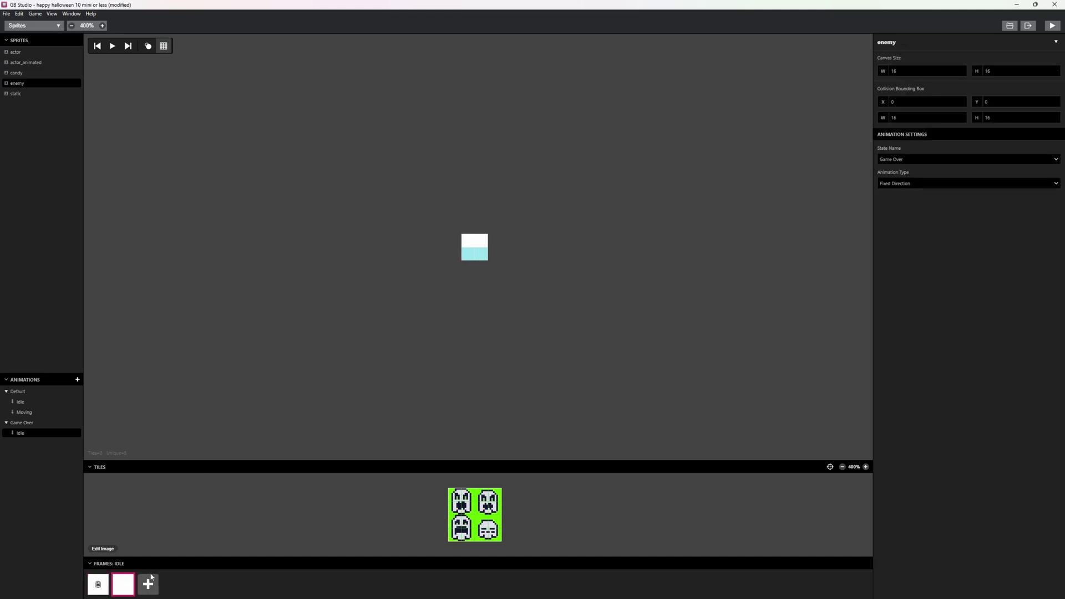
{"action": "left_click", "coordinate": [487, 528]}
{"action": "left_click", "coordinate": [475, 247]}
Check the candy and actor sprites and return to the Game World view
{"action": "left_click", "coordinate": [18, 72]}
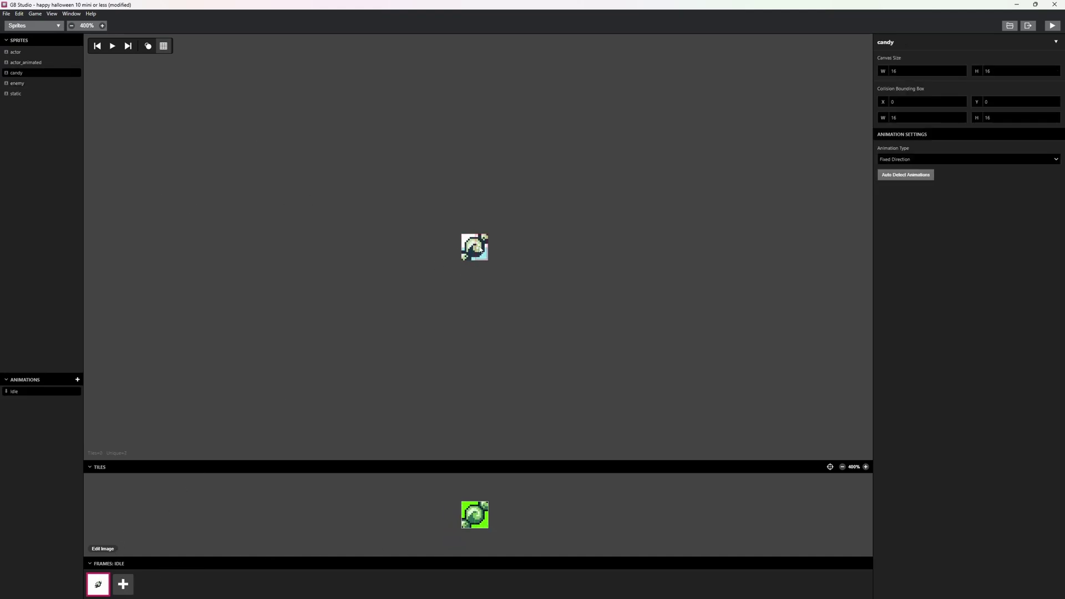
{"action": "left_click", "coordinate": [17, 53]}
{"action": "left_click", "coordinate": [22, 25]}
{"action": "left_click", "coordinate": [23, 49]}
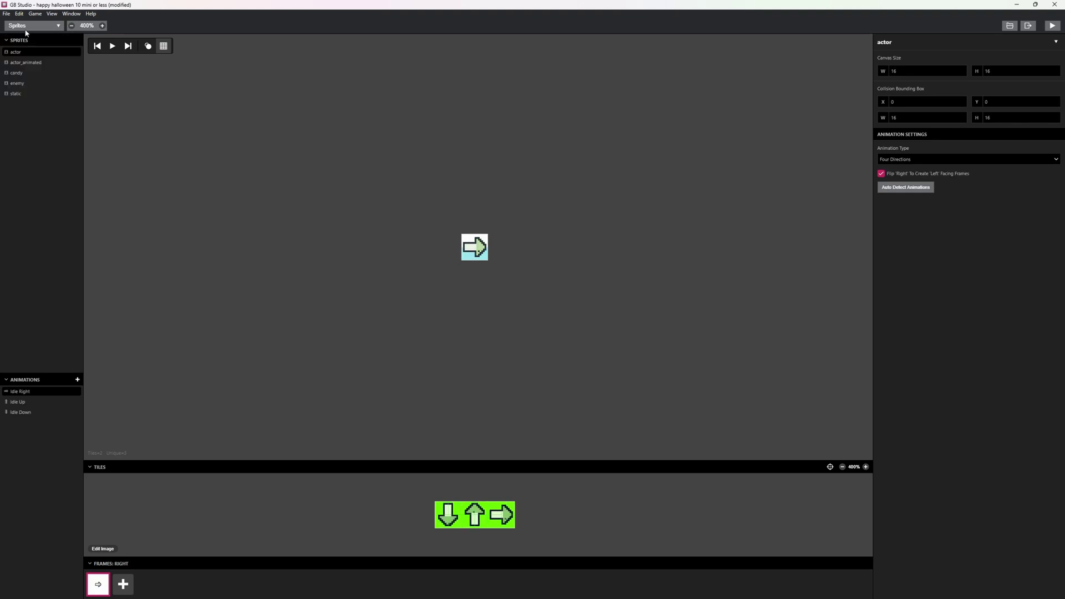
{"action": "left_click", "coordinate": [33, 26]}
{"action": "left_click", "coordinate": [22, 39]}
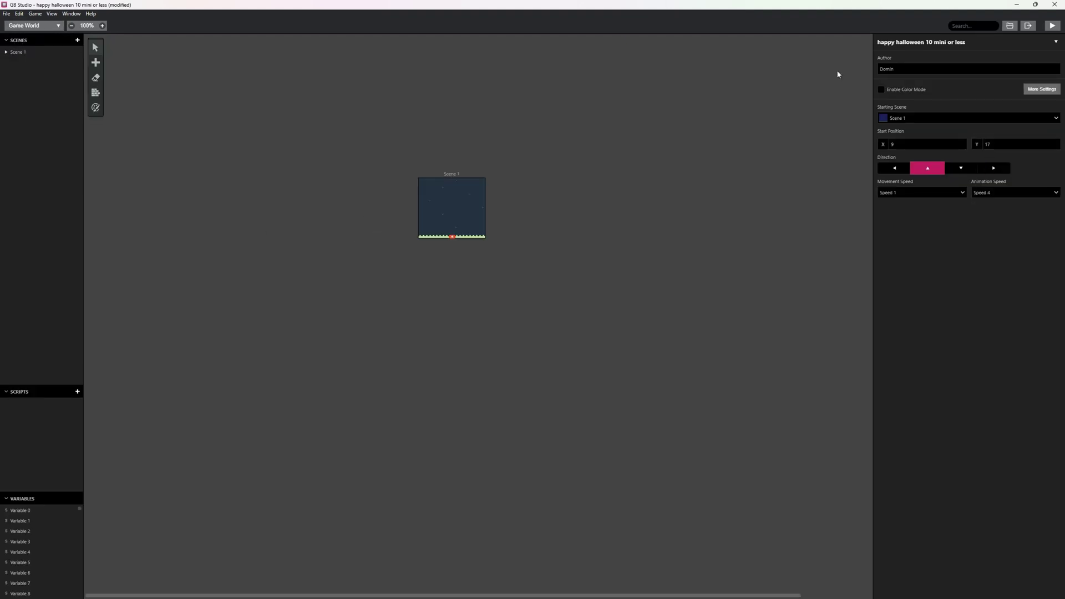
Add a variable operation event to Scene 1's On Init script, targeting global Variable 0 renamed as objectPos
{"action": "left_click", "coordinate": [450, 176]}
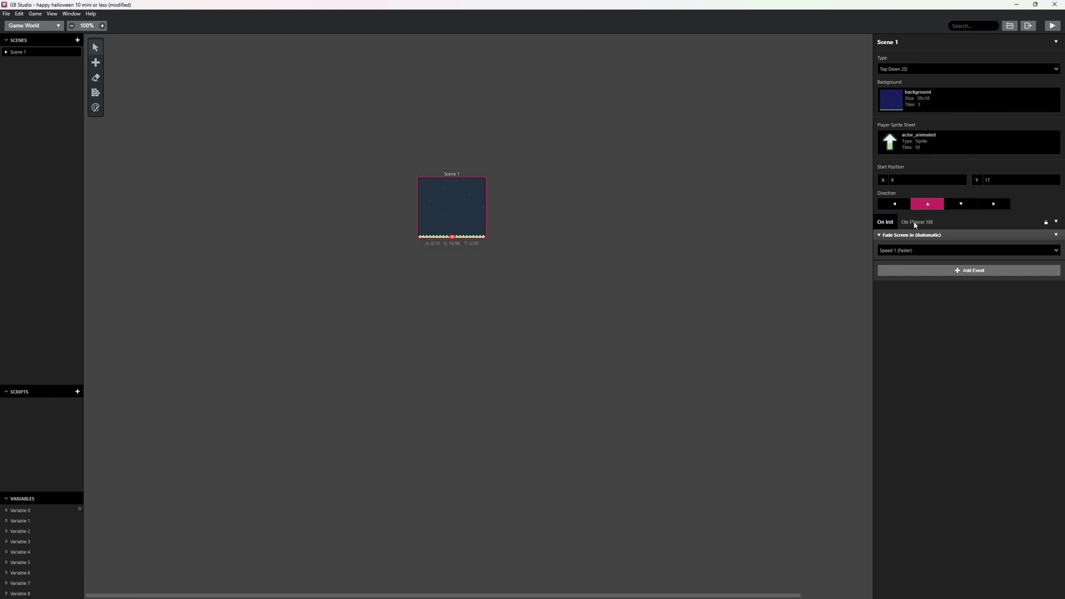
{"action": "left_click", "coordinate": [967, 272]}
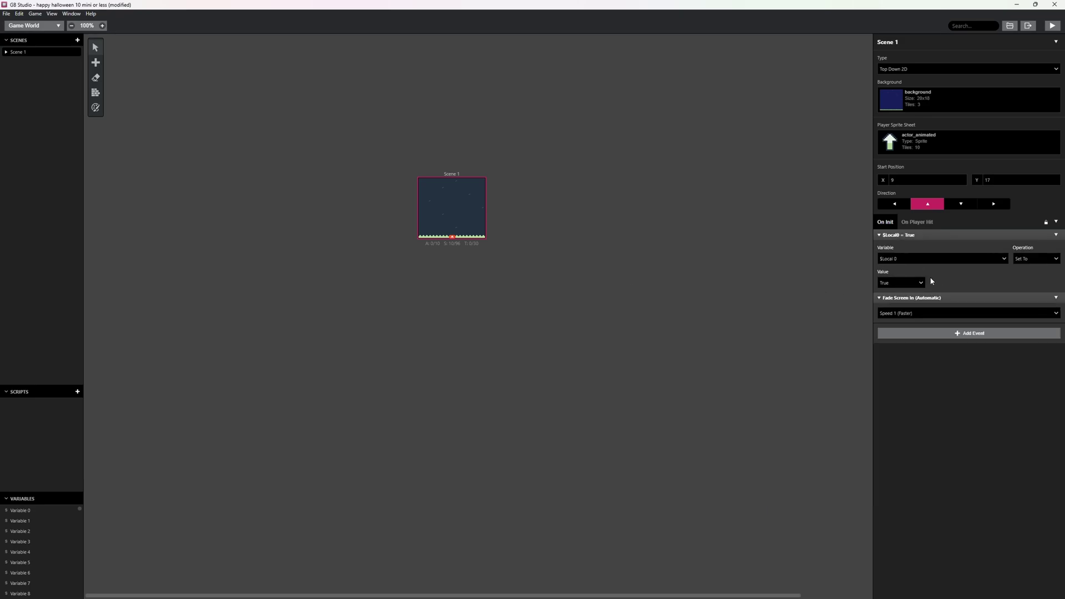
{"action": "left_click", "coordinate": [958, 258]}
{"action": "scroll", "coordinate": [904, 344], "scroll_direction": "down", "scroll_amount": 2}
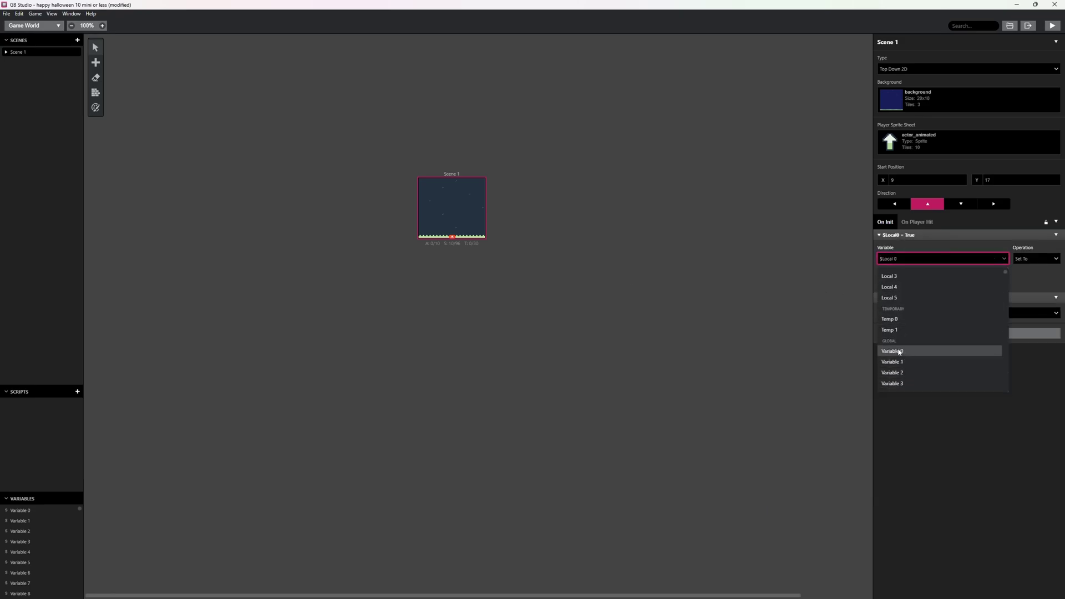
{"action": "left_click", "coordinate": [899, 352]}
{"action": "left_click", "coordinate": [997, 259]}
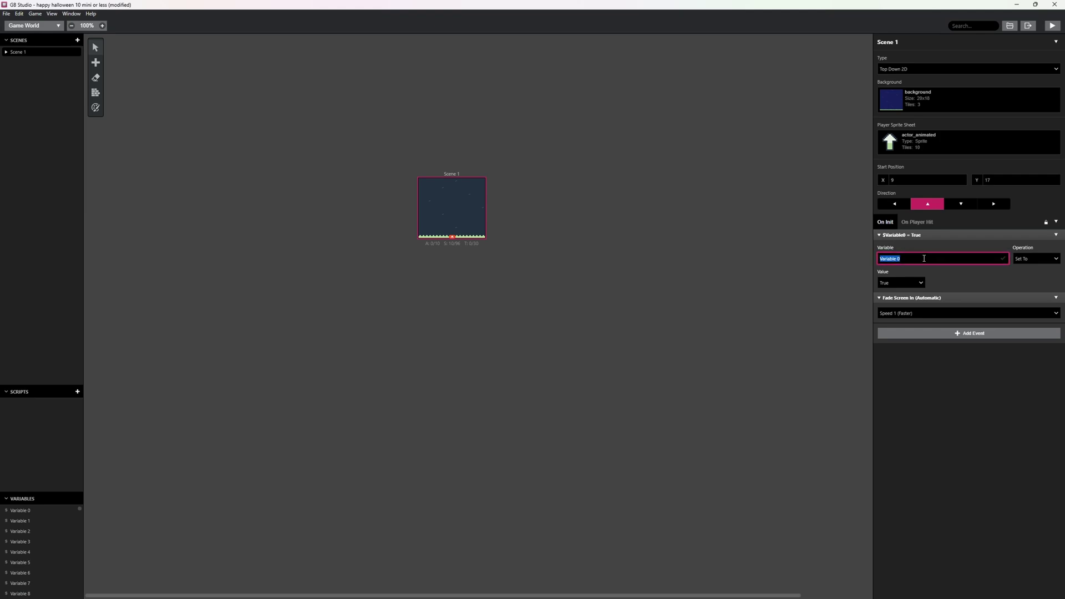
{"action": "type", "text": "objectOPPos"}
Make the event set objectPos to a random value between 0 and 9
{"action": "left_click", "coordinate": [1023, 261]}
{"action": "left_click", "coordinate": [1023, 286]}
{"action": "left_click", "coordinate": [901, 283]}
{"action": "left_click", "coordinate": [854, 333]}
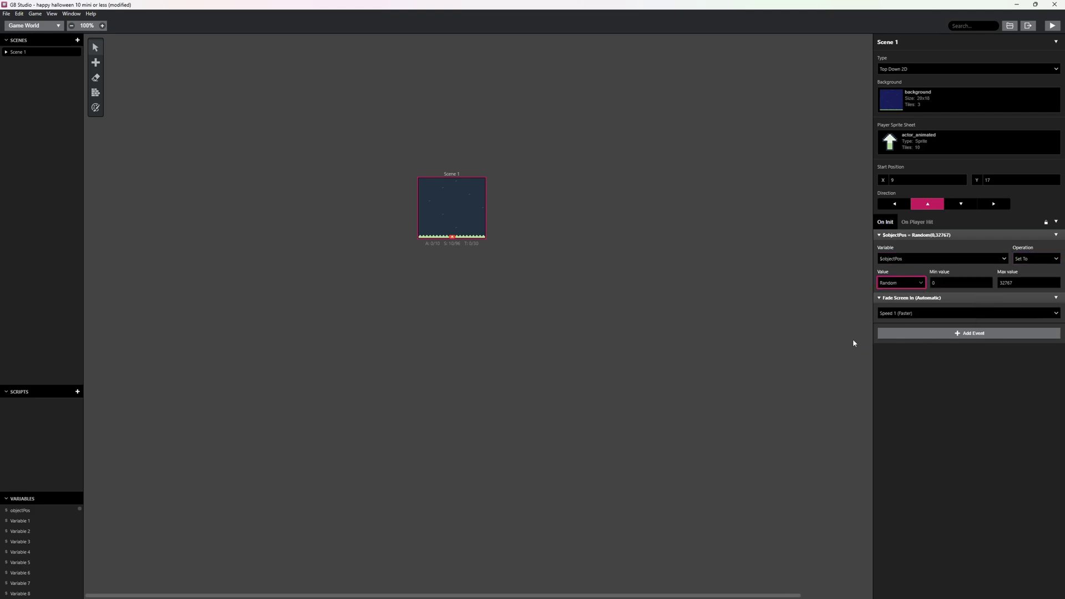
{"action": "key", "text": "Tab"}
{"action": "key", "text": "Tab"}
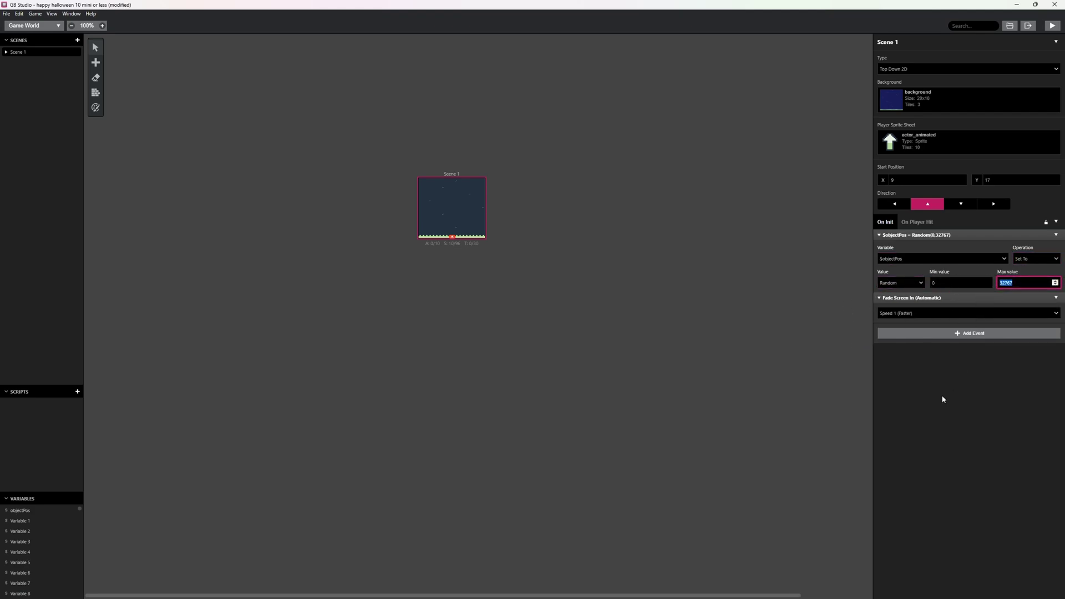
{"action": "type", "text": "9"}
{"action": "left_click", "coordinate": [943, 399]}
Add a set-variable event to Scene 1's On Init script that sets global Variable 1, renamed as Score, to 0
{"action": "left_click", "coordinate": [931, 336]}
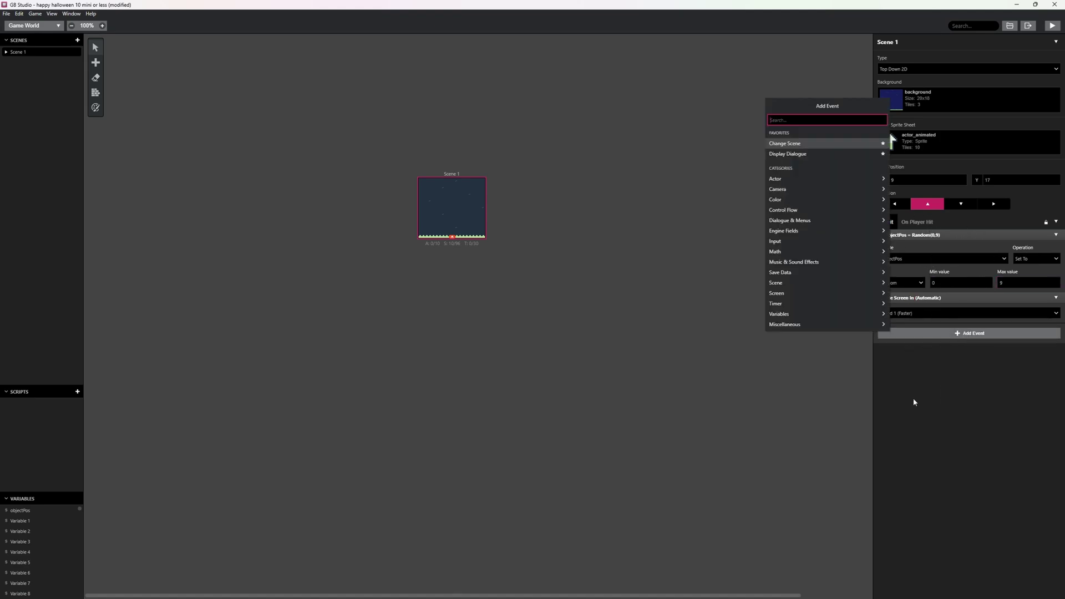
{"action": "type", "text": "set var"}
{"action": "left_click", "coordinate": [792, 164]}
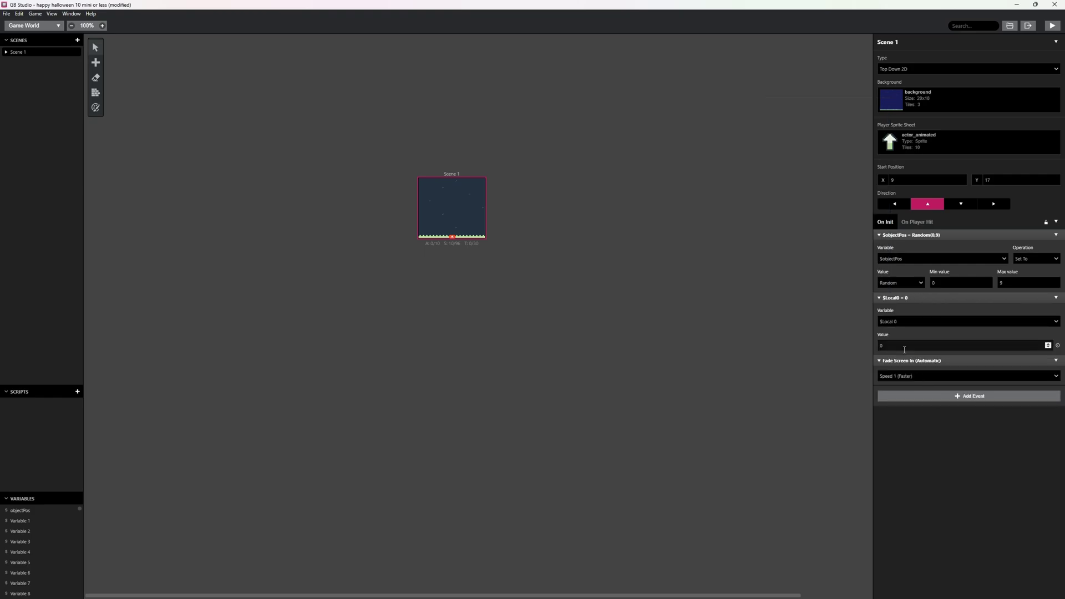
{"action": "left_click", "coordinate": [923, 320]}
{"action": "scroll", "coordinate": [899, 350], "scroll_direction": "up", "scroll_amount": 2}
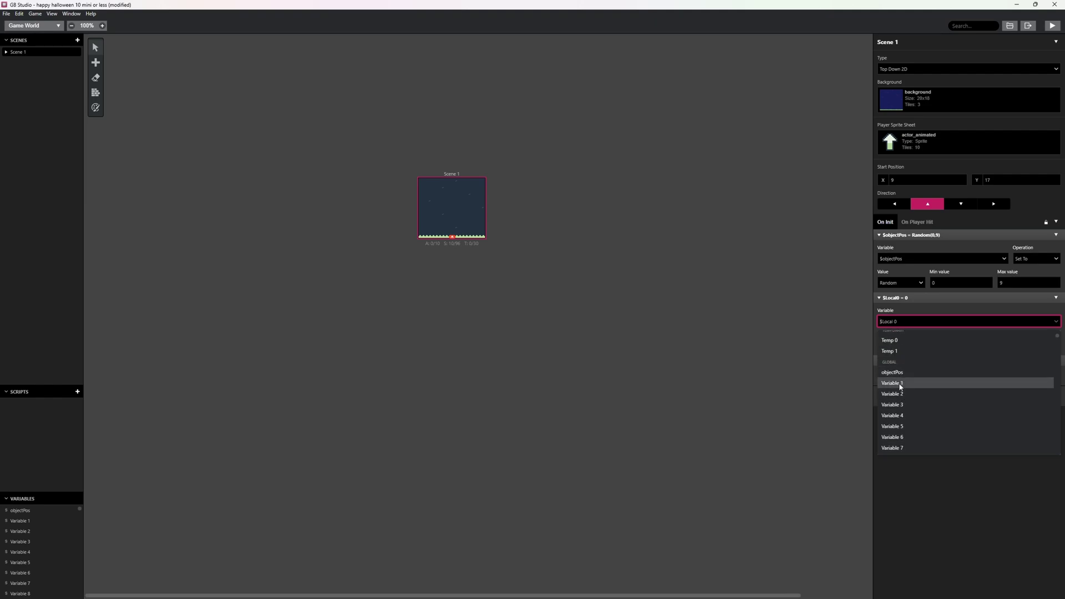
{"action": "left_click", "coordinate": [899, 382]}
{"action": "double_click", "coordinate": [978, 326]}
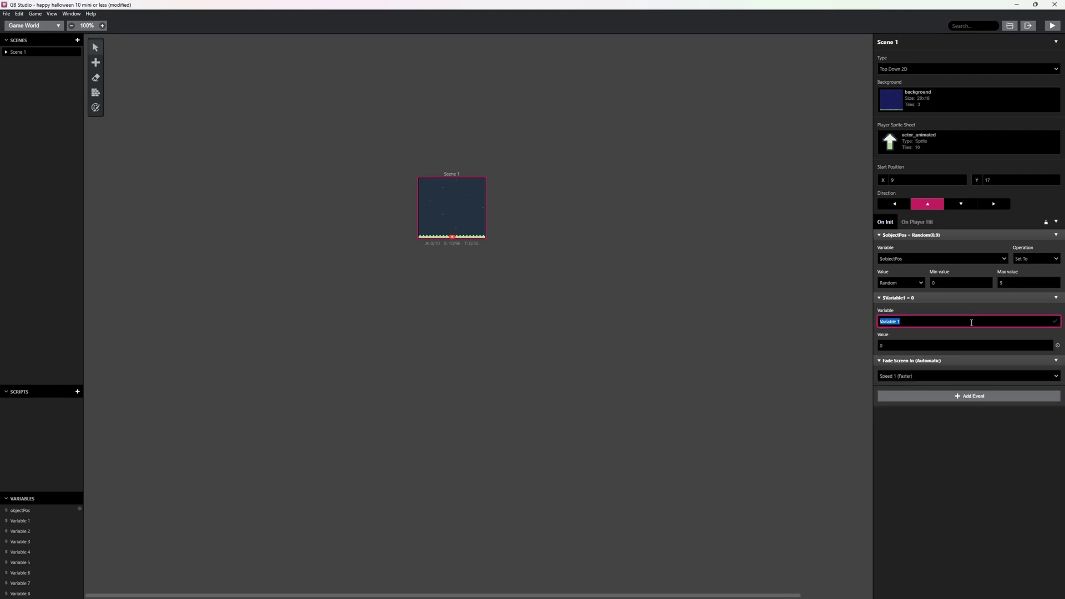
{"action": "type", "text": "Score"}
{"action": "key", "text": "Return"}
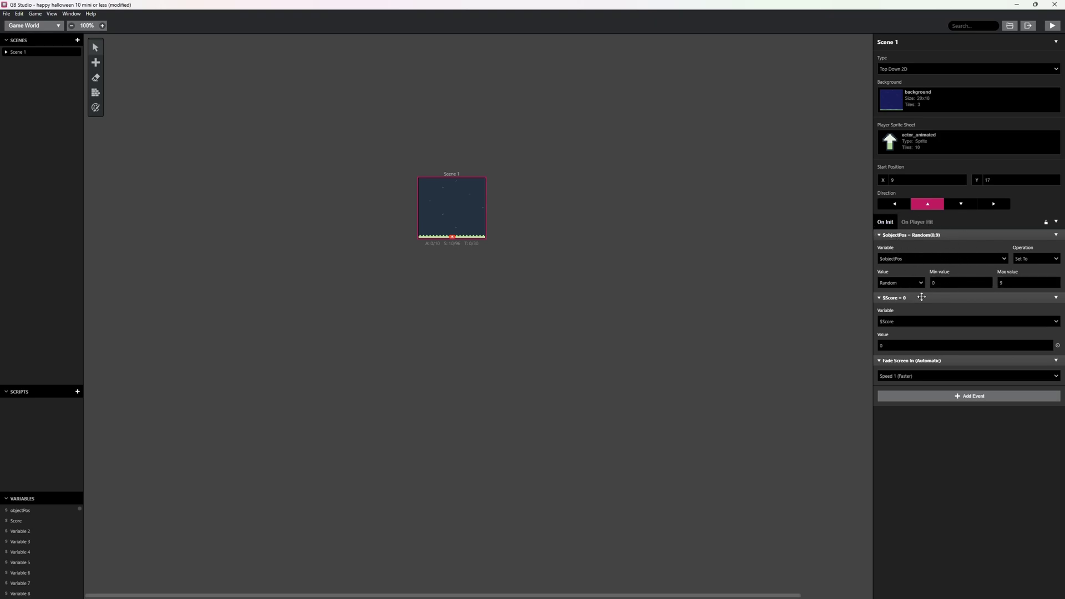
Add a Hide Actor event after the Score event in Scene 1's On Init script
{"action": "left_click", "coordinate": [898, 395]}
{"action": "type", "text": "hide"}
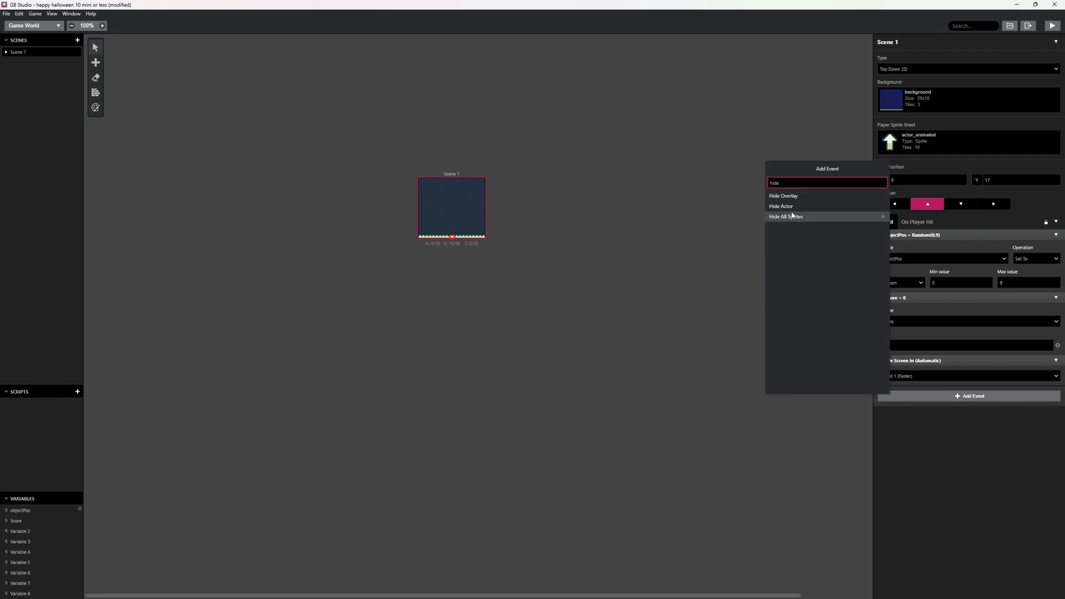
{"action": "left_click", "coordinate": [794, 217]}
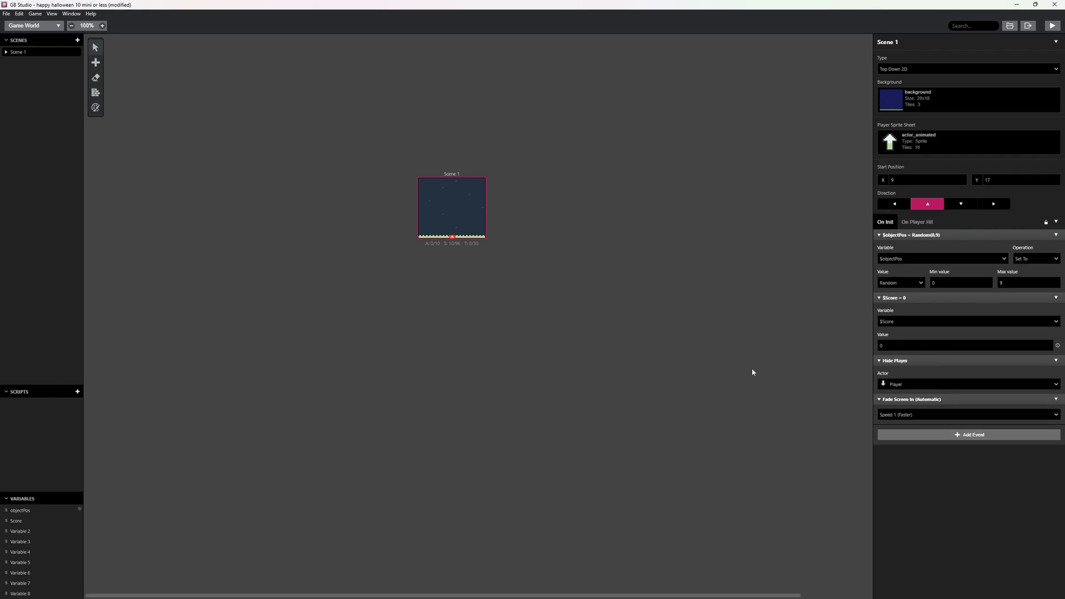
Place a new actor with the candy sprite at X 10, Y 0 along Scene 1's upper edge
{"action": "left_click", "coordinate": [95, 62]}
{"action": "left_click", "coordinate": [110, 69]}
{"action": "left_click", "coordinate": [453, 181]}
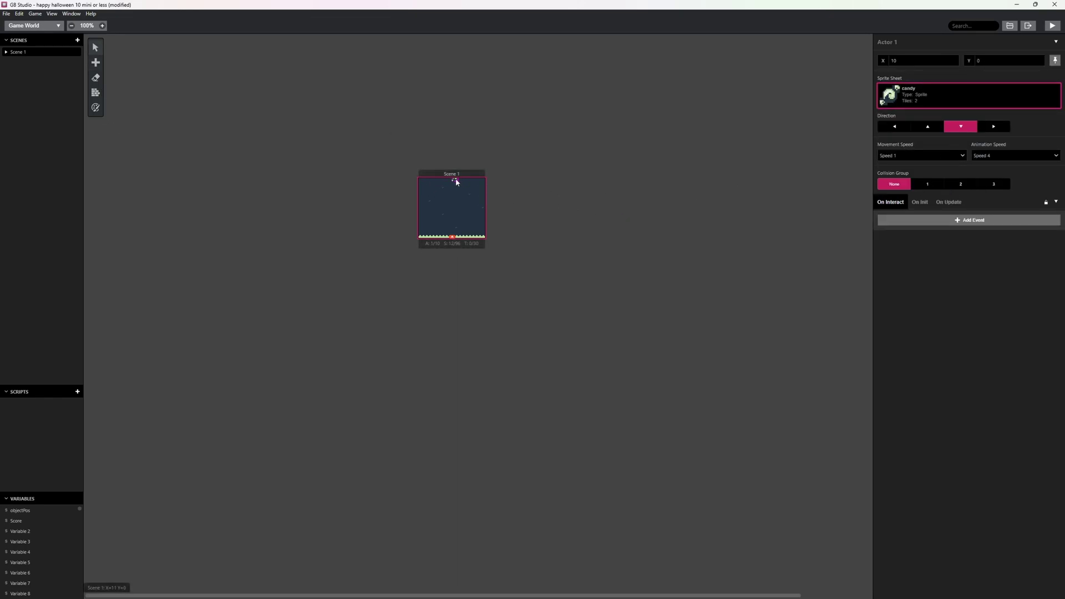
{"action": "left_click", "coordinate": [541, 254]}
Retarget the hide event in Scene 1's On Init script to Actor 1
{"action": "left_click", "coordinate": [480, 205]}
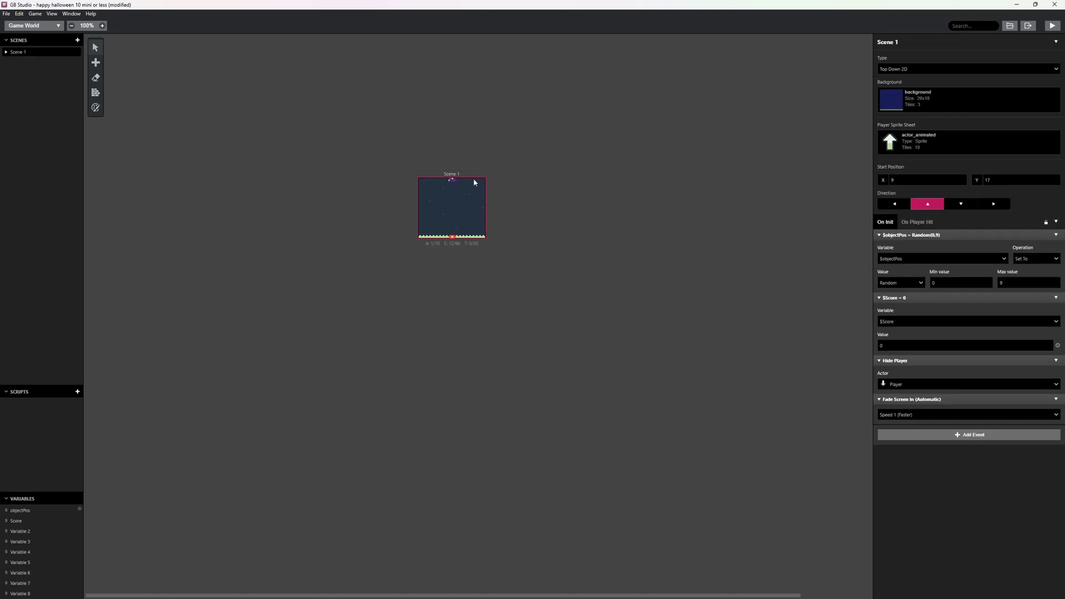
{"action": "left_click", "coordinate": [932, 384]}
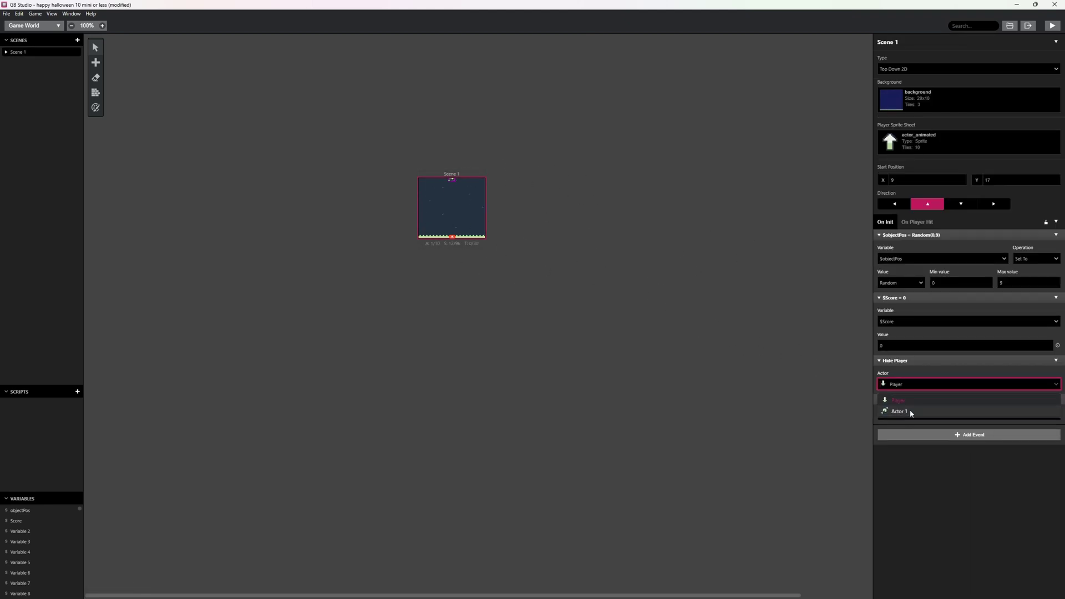
{"action": "left_click", "coordinate": [907, 409]}
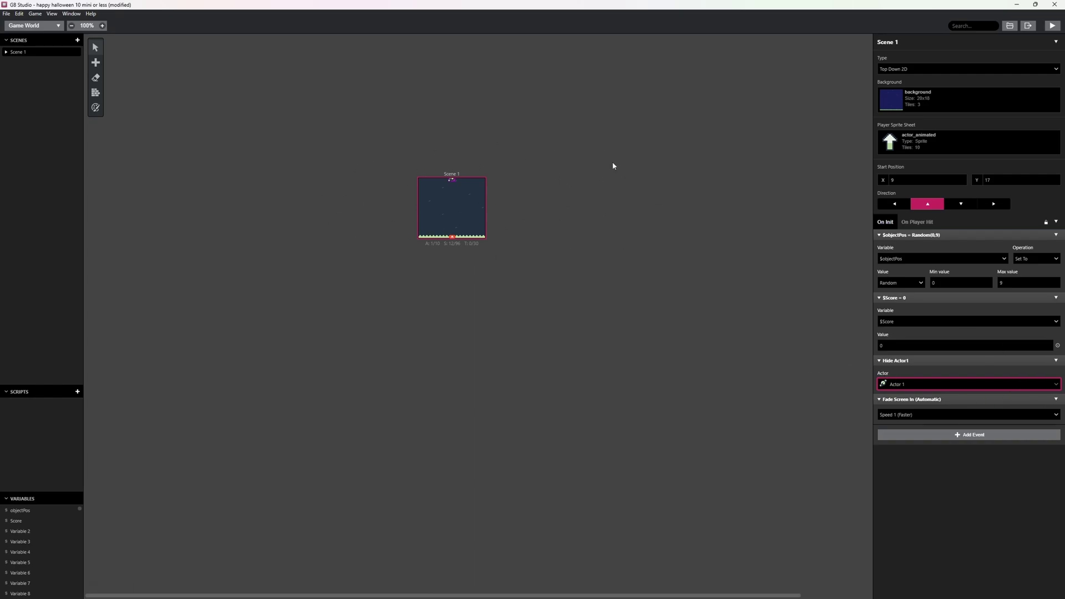
Add an If Variable Compare With Value event that checks whether objectPos equals 0
{"action": "left_click", "coordinate": [965, 438]}
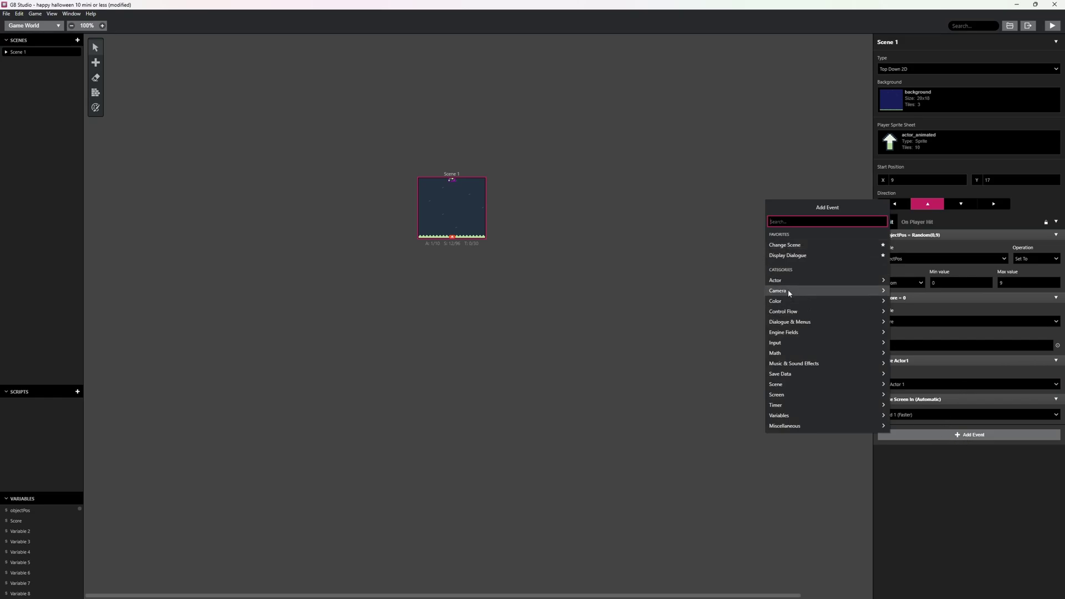
{"action": "type", "text": "if"}
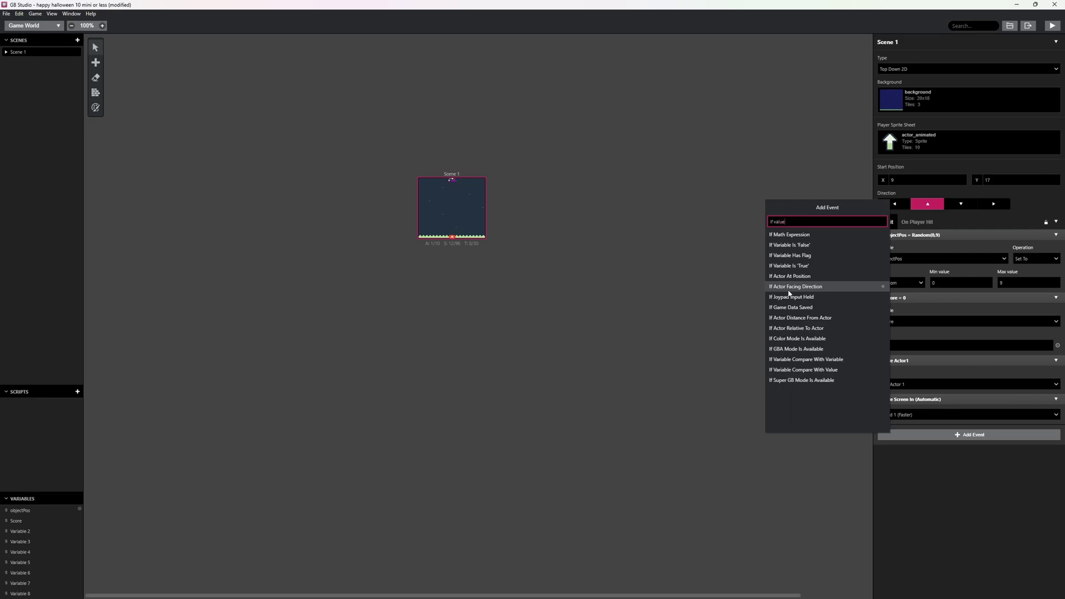
{"action": "type", "text": " value"}
{"action": "left_click", "coordinate": [829, 236]}
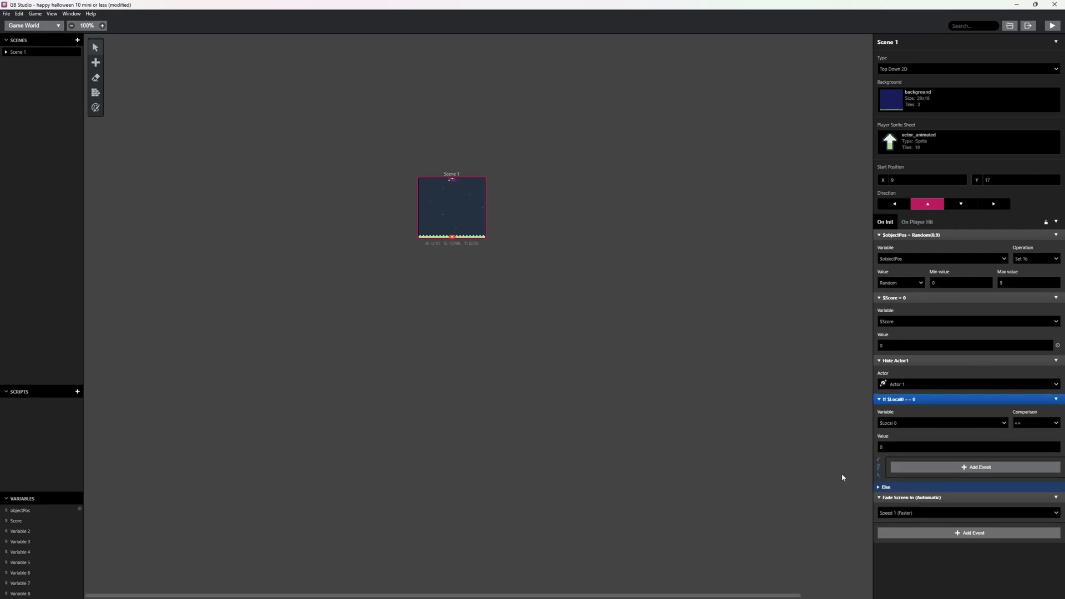
{"action": "left_click", "coordinate": [941, 422]}
{"action": "left_click", "coordinate": [893, 487]}
{"action": "left_click", "coordinate": [1055, 446]}
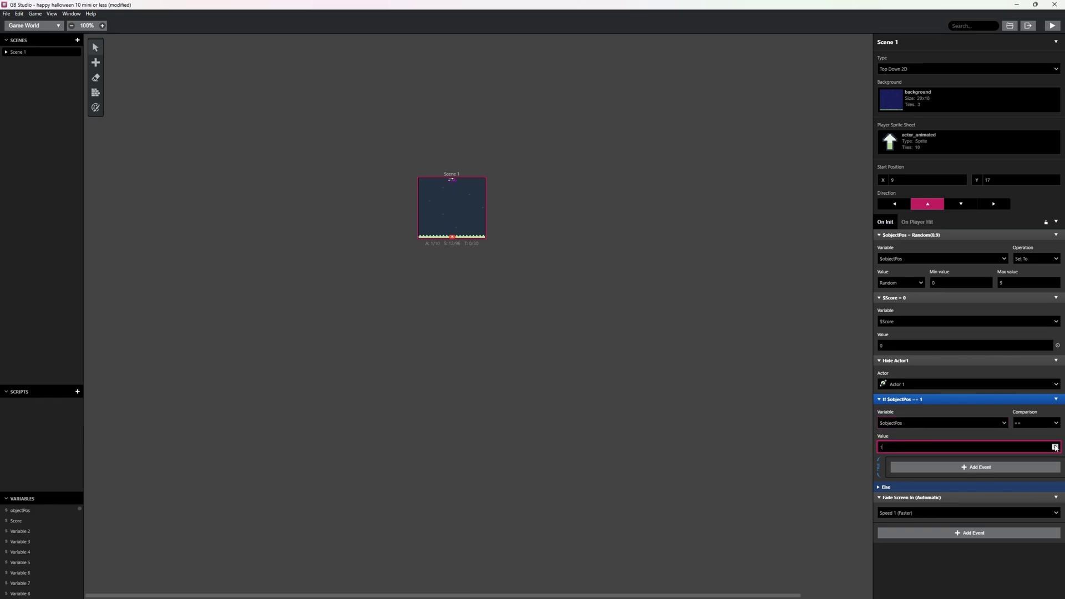
{"action": "left_click", "coordinate": [1055, 449]}
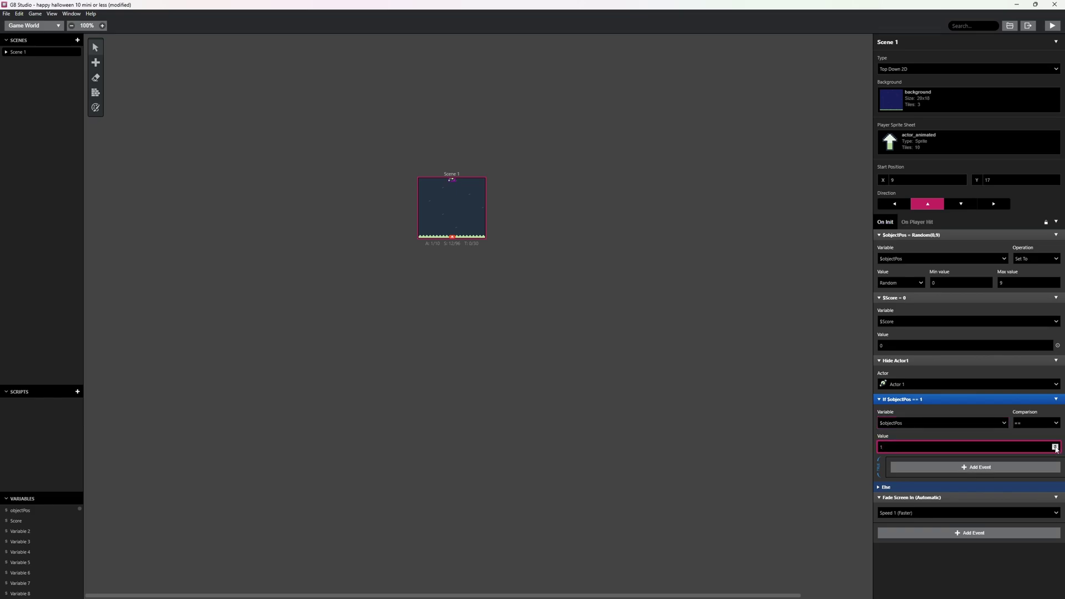
{"action": "left_click", "coordinate": [934, 468]}
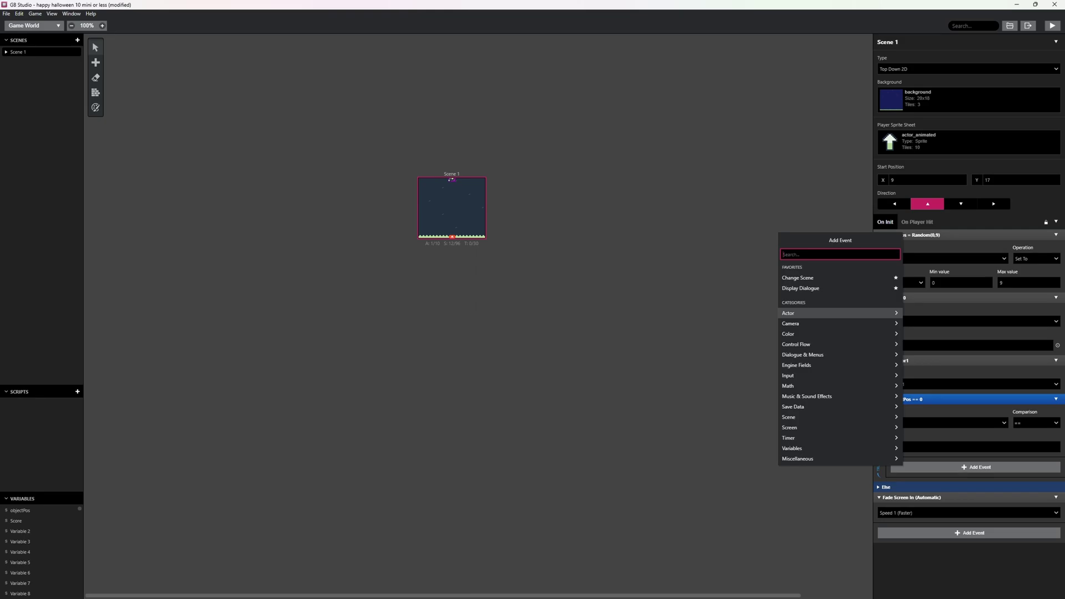
{"action": "type", "text": "s"}
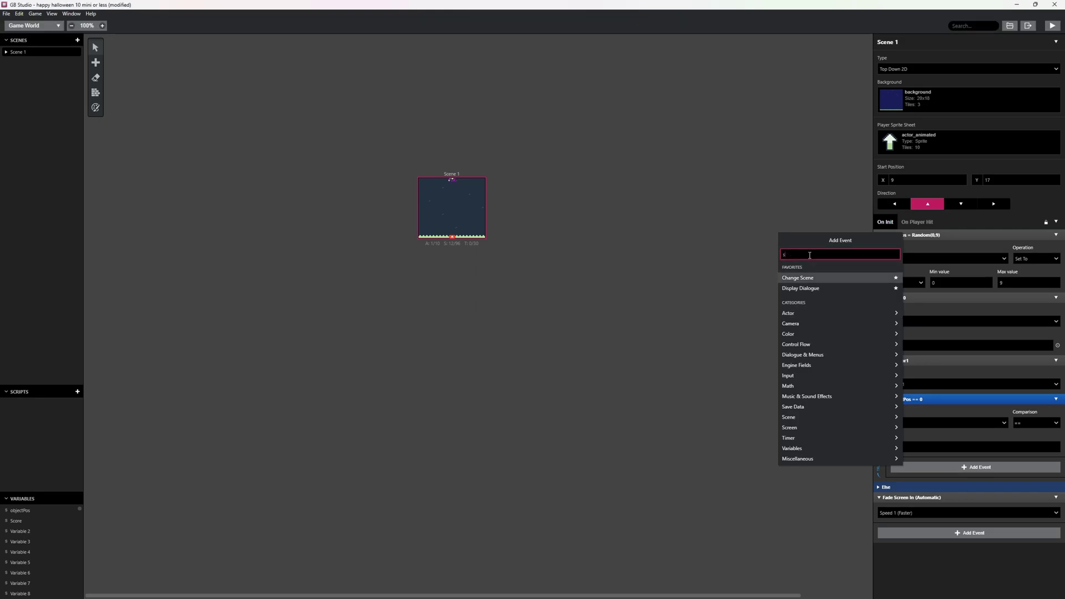
{"action": "type", "text": "et"}
{"action": "left_click", "coordinate": [817, 288]}
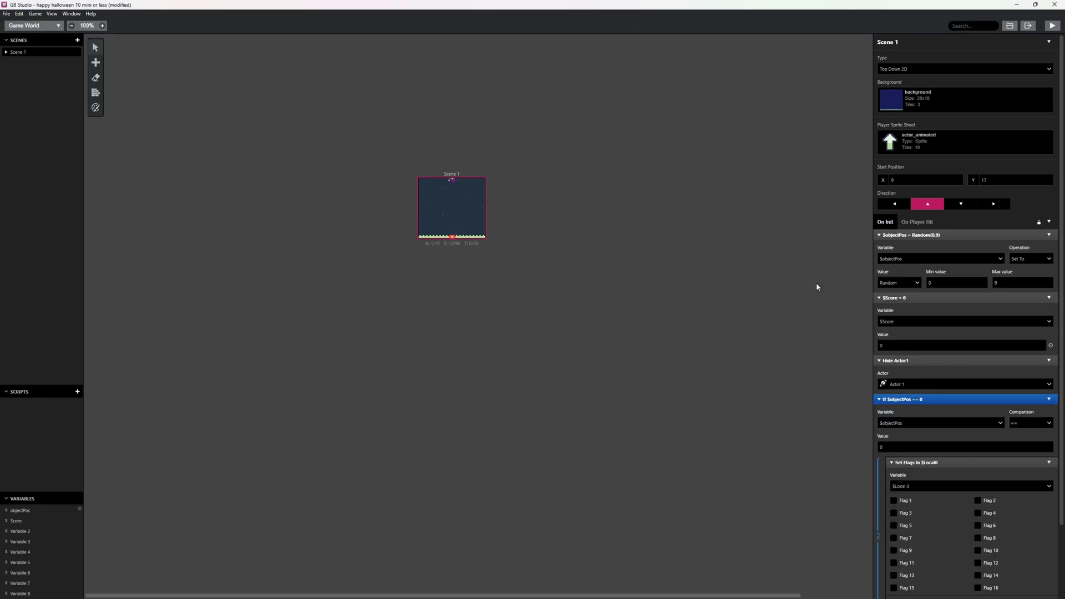
{"action": "key", "text": "ctrl+z"}
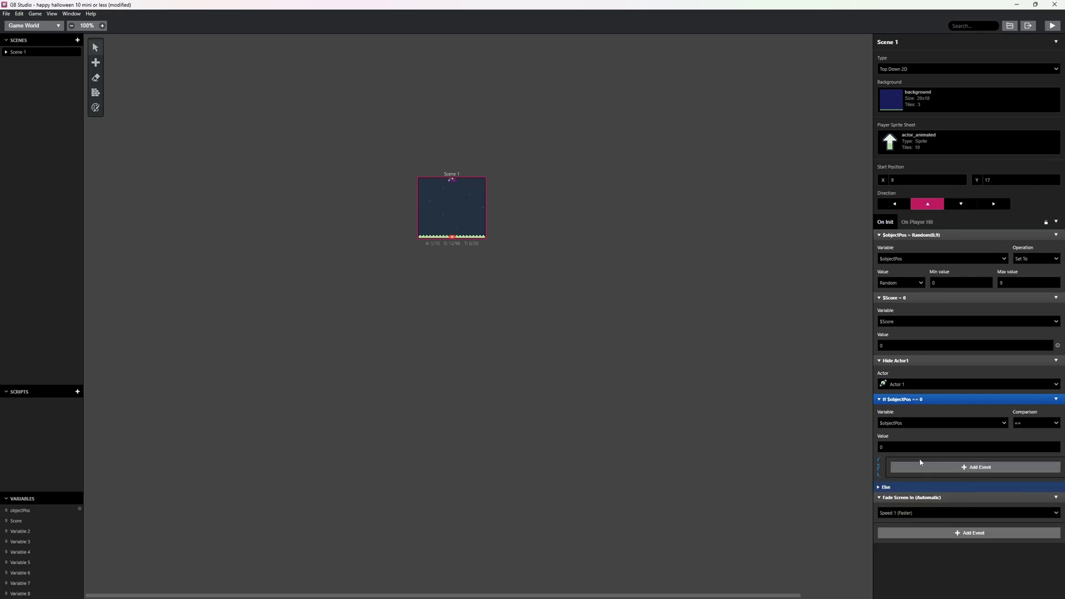
Add a Set Actor Position event inside the If branch for objectPos equal to 0
{"action": "left_click", "coordinate": [961, 467]}
{"action": "type", "text": "set"}
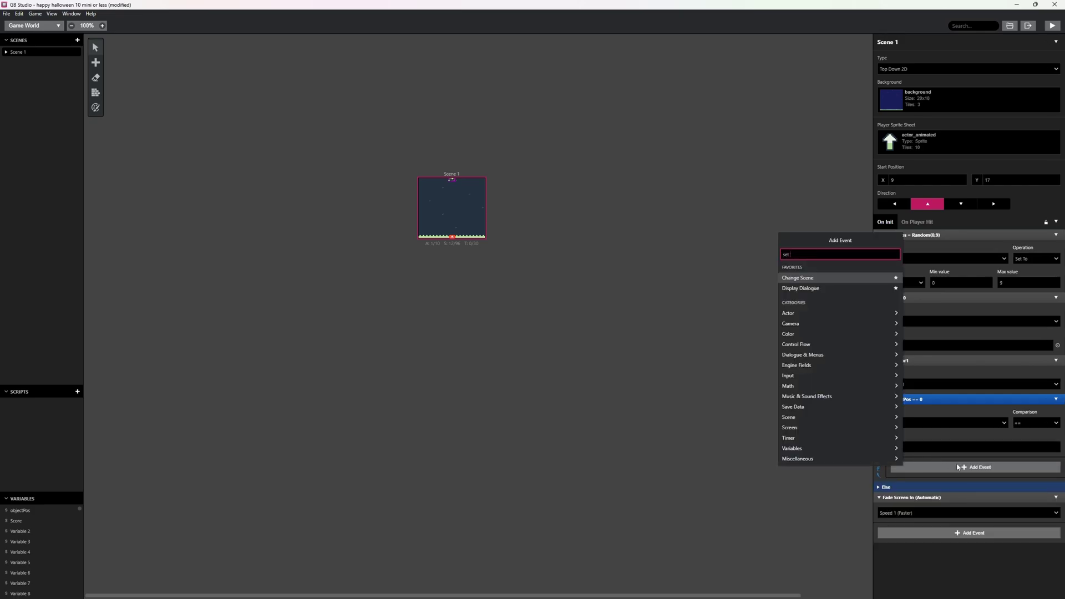
{"action": "left_click", "coordinate": [804, 292]}
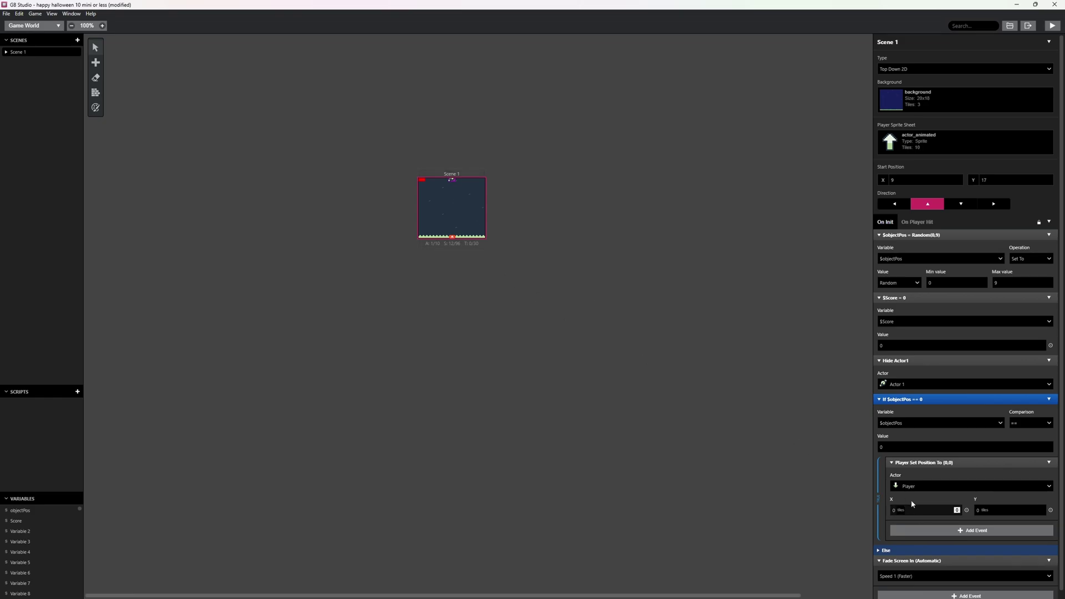
{"action": "scroll", "coordinate": [913, 505], "scroll_direction": "down", "scroll_amount": 1}
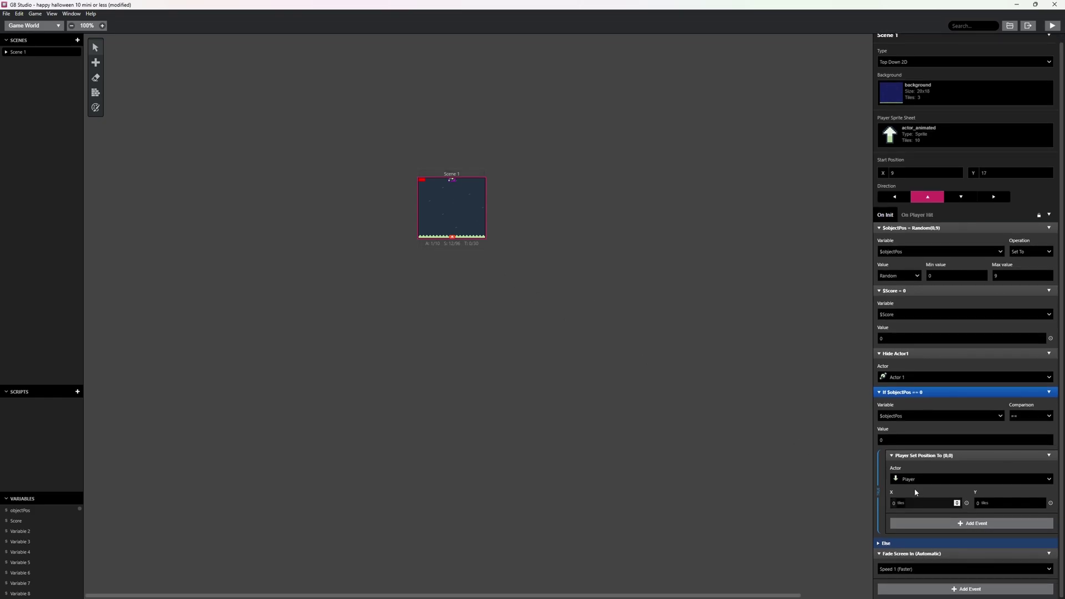
Duplicate the If event below the original, comparing objectPos with 1 and setting the position's X to 2
{"action": "left_click", "coordinate": [1048, 393]}
{"action": "left_click", "coordinate": [886, 391]}
{"action": "left_click", "coordinate": [880, 394]}
{"action": "left_click", "coordinate": [1056, 400]}
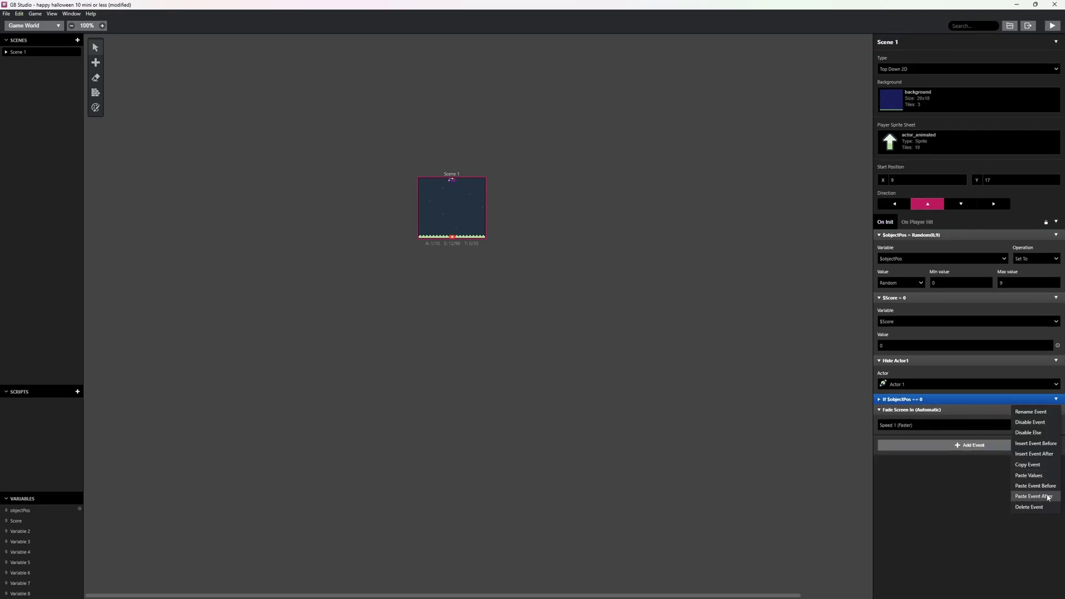
{"action": "left_click", "coordinate": [1035, 496]}
{"action": "left_click", "coordinate": [910, 457]}
{"action": "key", "text": "BackSpace"}
{"action": "type", "text": "1"}
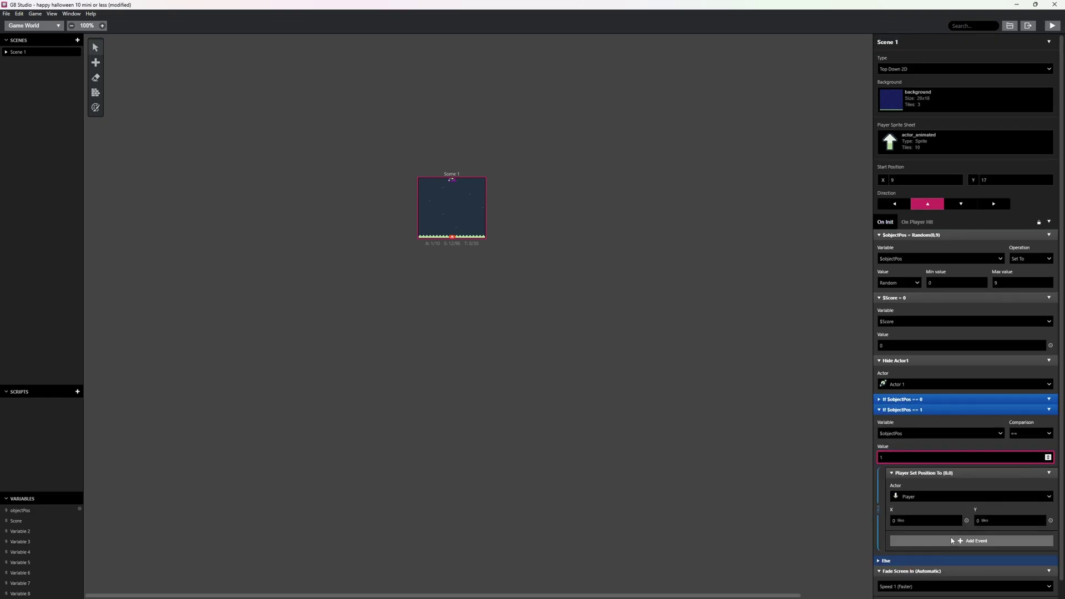
{"action": "left_click", "coordinate": [957, 522]}
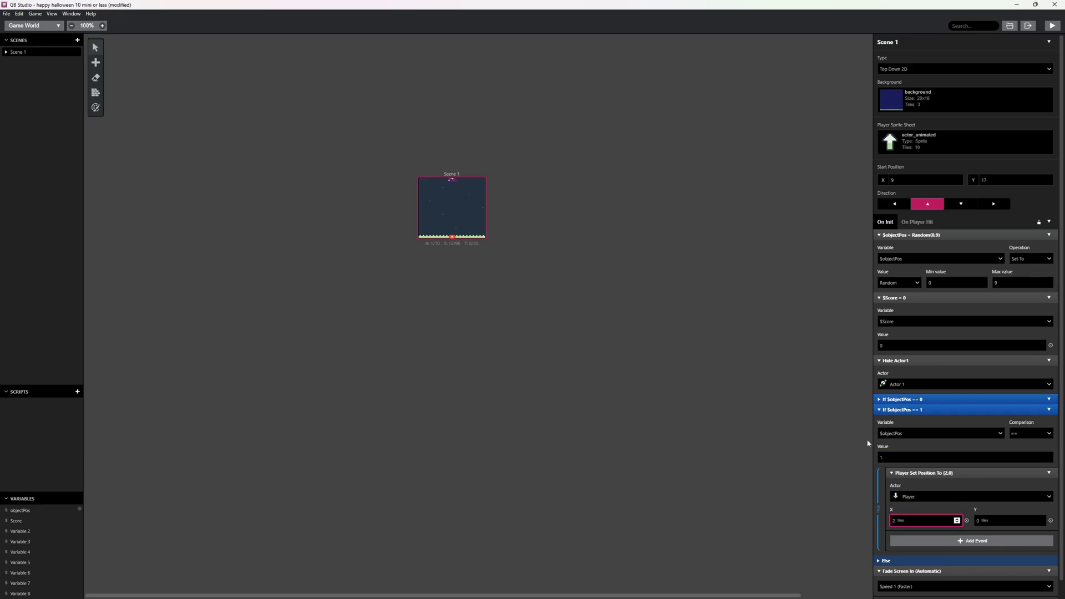
Change the actor of the Set Position events in both If branches from the player to Actor 1
{"action": "left_click", "coordinate": [882, 399]}
{"action": "left_click", "coordinate": [970, 486]}
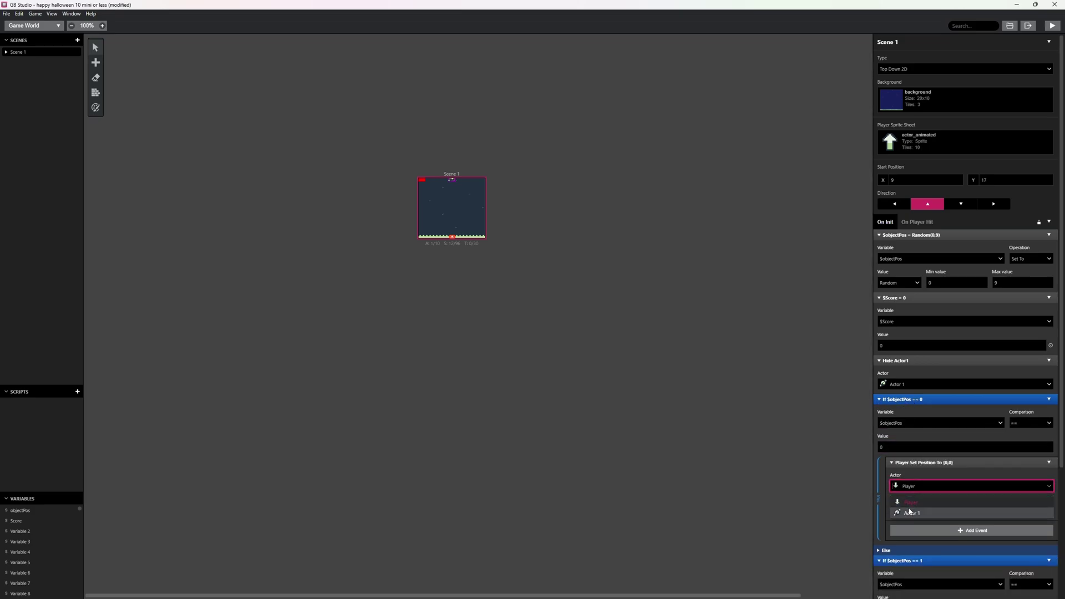
{"action": "left_click", "coordinate": [897, 502]}
{"action": "left_click", "coordinate": [879, 399]}
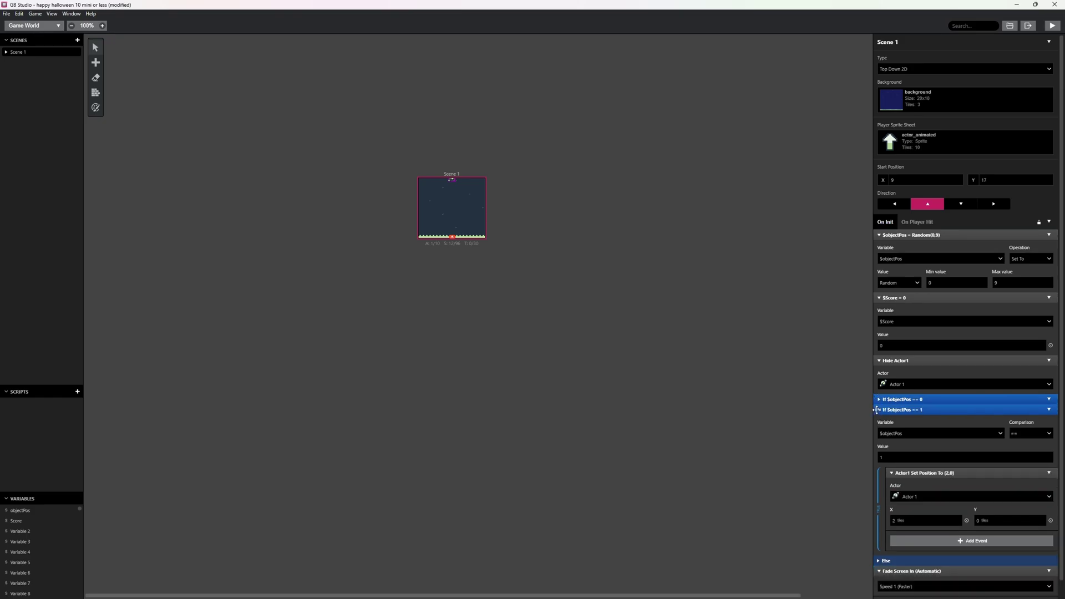
Duplicate the If event for objectPos 1 below itself, compare with 2, and move Actor 1's X position two tiles further
{"action": "left_click", "coordinate": [877, 410]}
{"action": "left_click", "coordinate": [1055, 409]}
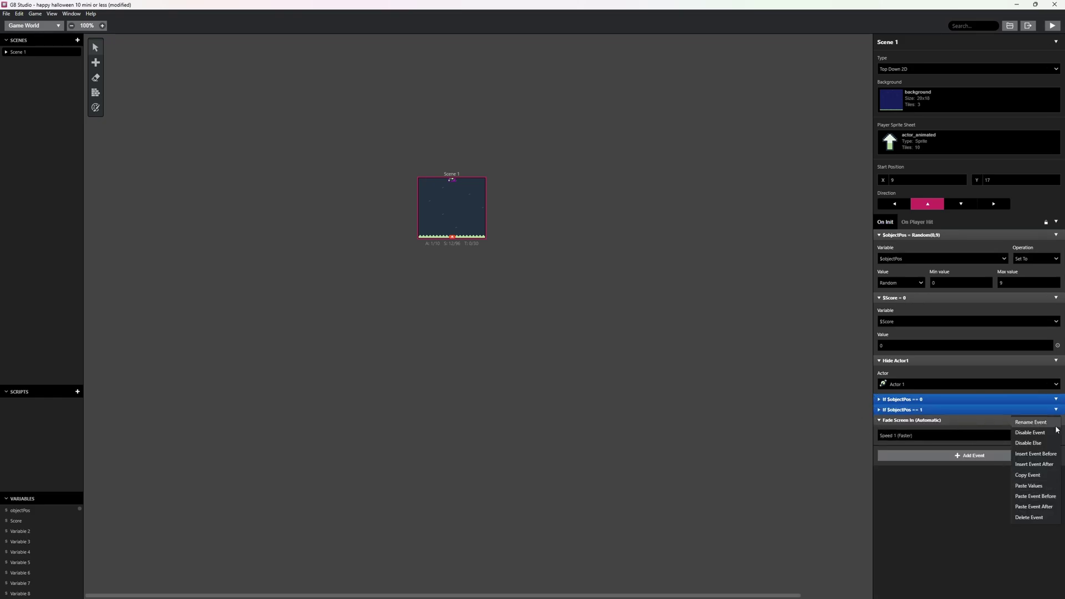
{"action": "left_click", "coordinate": [1037, 475]}
{"action": "left_click", "coordinate": [1055, 411]}
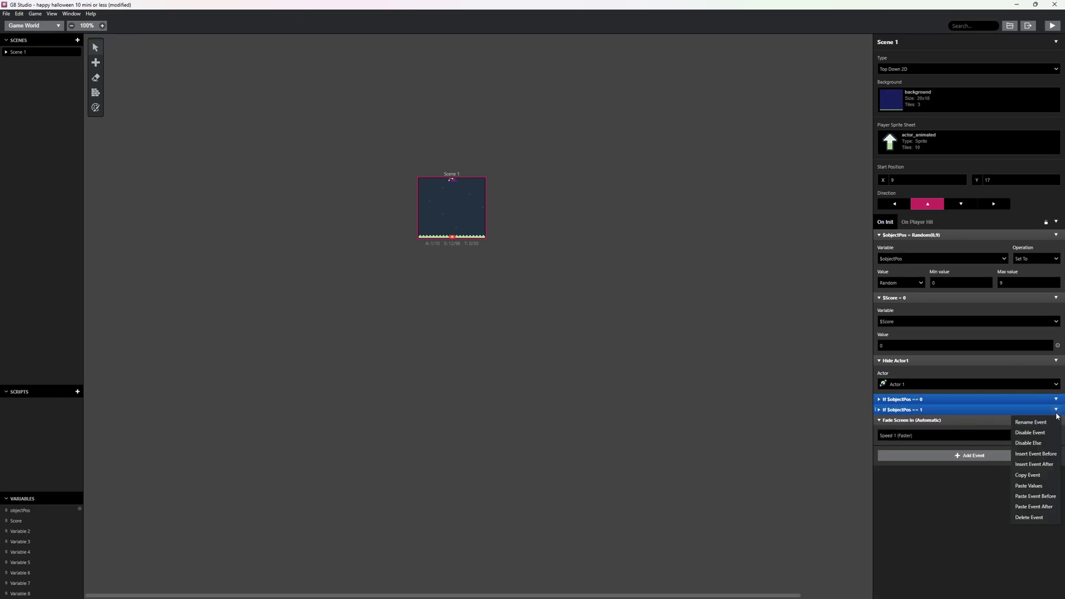
{"action": "left_click", "coordinate": [1050, 499]}
{"action": "left_click", "coordinate": [1048, 465]}
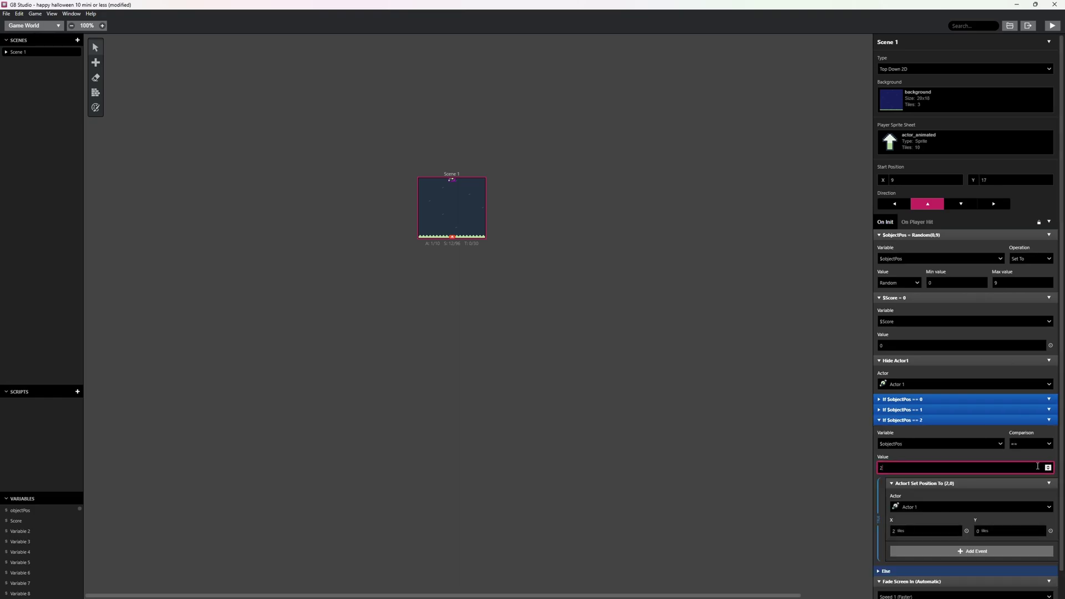
{"action": "double_click", "coordinate": [956, 528]}
Duplicate the If event for objectPos values 3 and 4, increasing Actor 1's X position for the added branches
{"action": "left_click", "coordinate": [880, 420]}
{"action": "left_click", "coordinate": [1049, 420]}
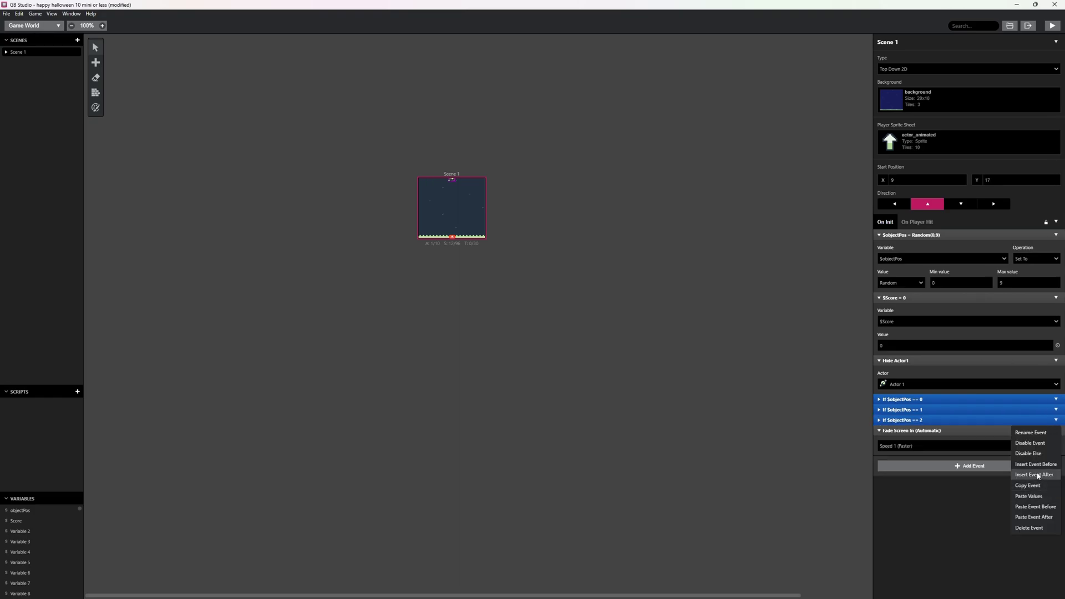
{"action": "left_click", "coordinate": [1036, 517]}
{"action": "left_click", "coordinate": [1050, 475]}
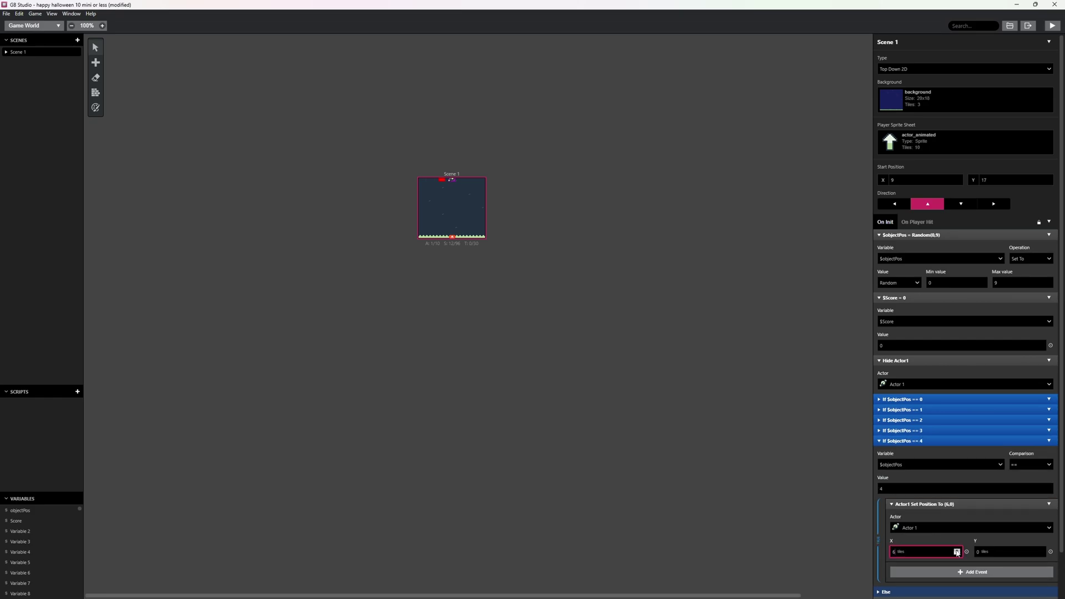
Paste a copy of the If event below objectPos 4, comparing objectPos with 5 and setting Actor 1's X position to 10
{"action": "left_click", "coordinate": [878, 441]}
{"action": "left_click", "coordinate": [1055, 441]}
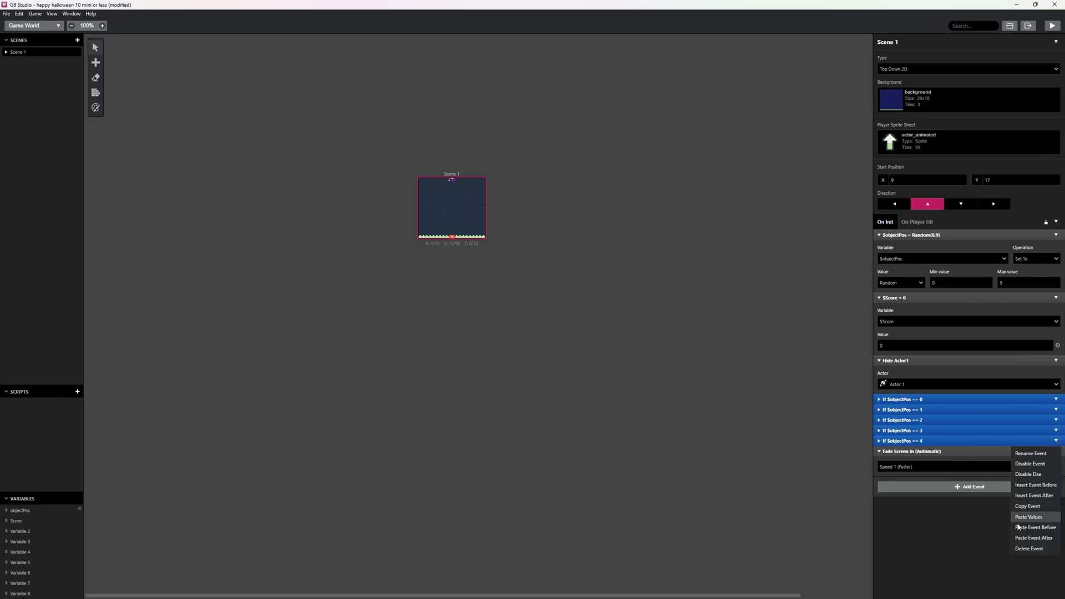
{"action": "left_click", "coordinate": [1044, 540]}
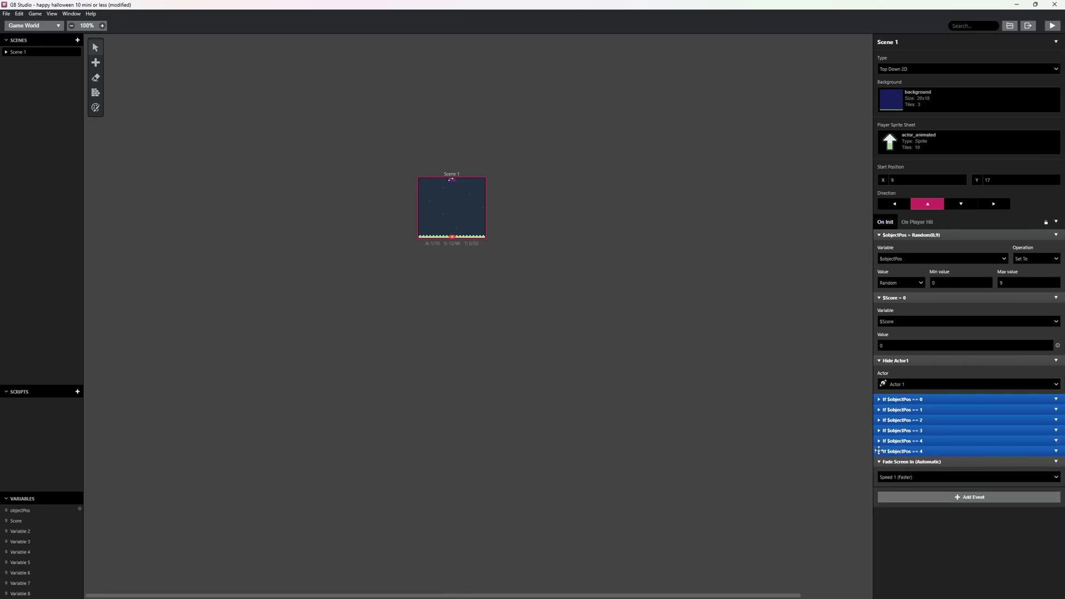
{"action": "left_click", "coordinate": [878, 450]}
{"action": "left_click", "coordinate": [1046, 495]}
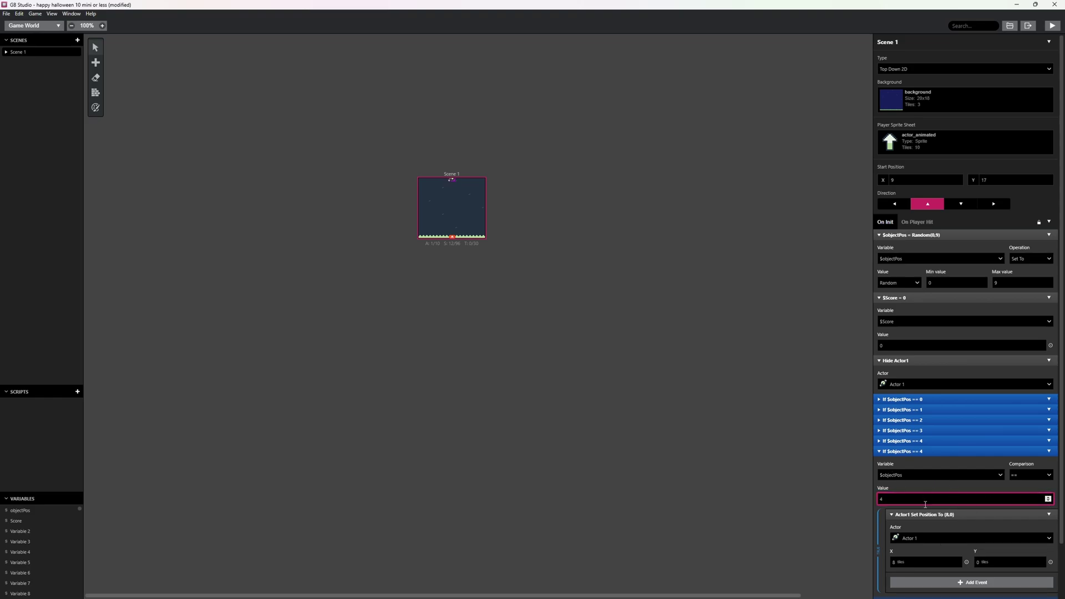
{"action": "left_click", "coordinate": [956, 562]}
{"action": "left_click", "coordinate": [957, 561]}
{"action": "left_click", "coordinate": [957, 560]}
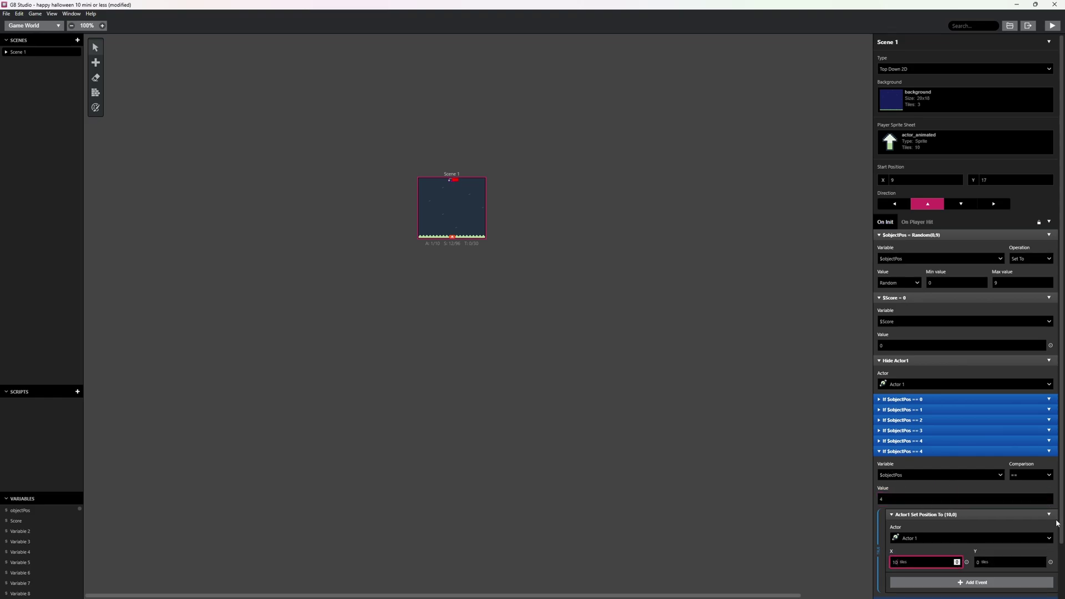
{"action": "left_click", "coordinate": [1046, 497]}
{"action": "left_click", "coordinate": [879, 451]}
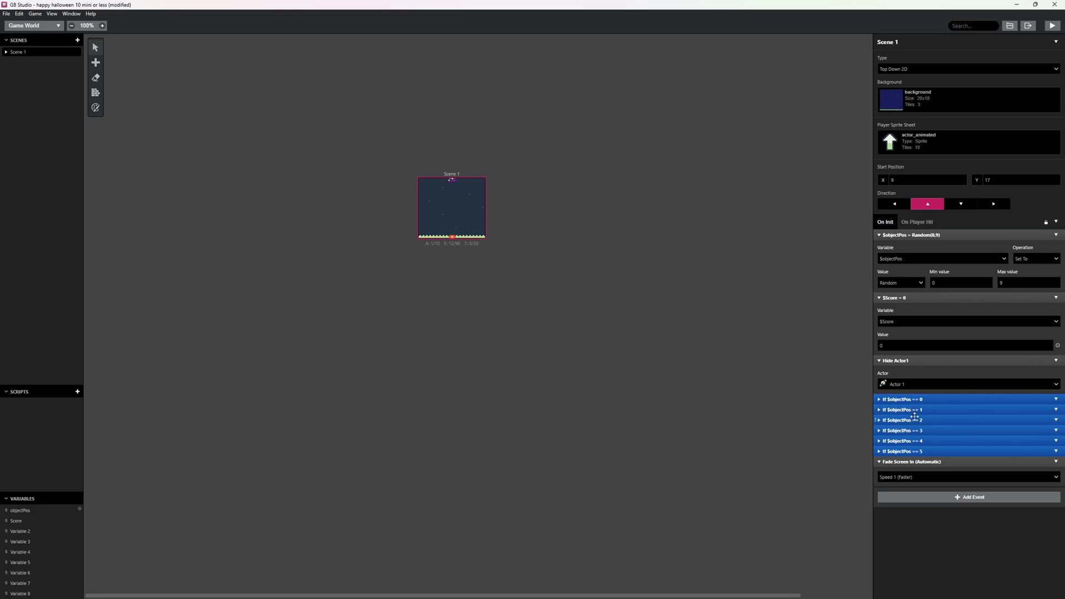
Add If event copies for objectPos 6 and 7, increasing Actor 1's X position in each, to 14 for objectPos 7
{"action": "left_click", "coordinate": [1056, 452]}
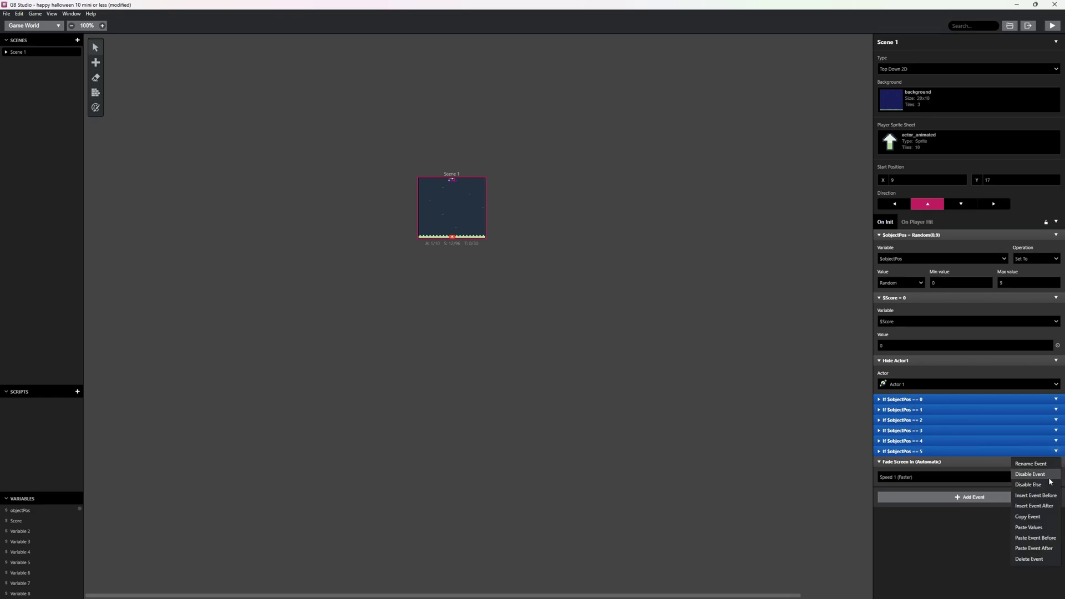
{"action": "left_click", "coordinate": [1037, 551]}
{"action": "scroll", "coordinate": [921, 472], "scroll_direction": "down", "scroll_amount": 1}
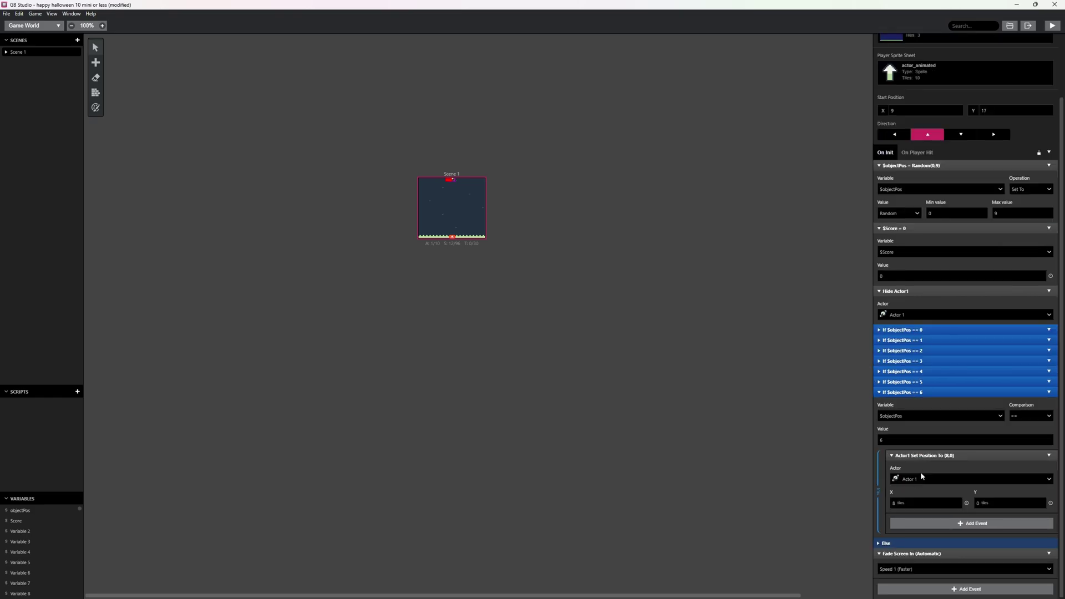
{"action": "left_click", "coordinate": [956, 501]}
{"action": "left_click", "coordinate": [956, 501]}
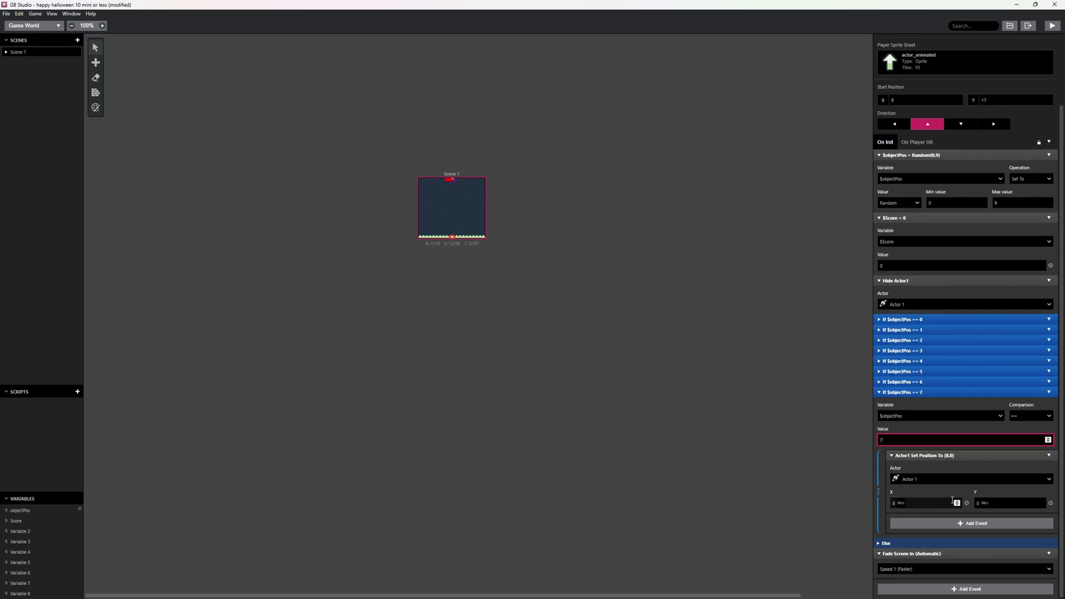
{"action": "left_click", "coordinate": [957, 504]}
{"action": "left_click", "coordinate": [957, 504]}
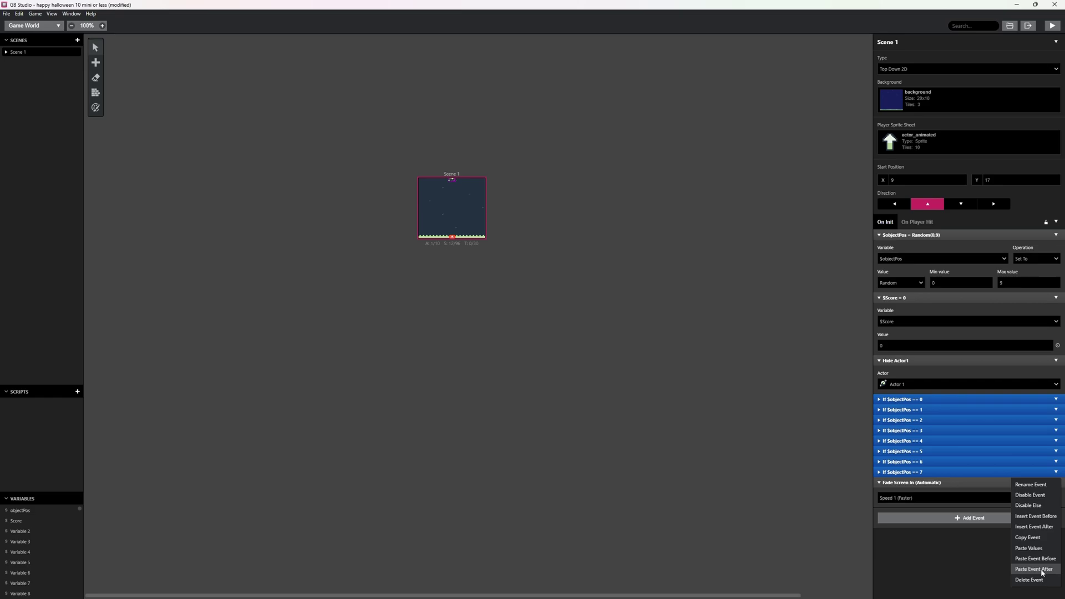
Paste another If event copy below objectPos 7, comparing objectPos with 8 and setting Actor 1's X position to 16
{"action": "left_click", "coordinate": [1044, 572]}
{"action": "left_click", "coordinate": [884, 483]}
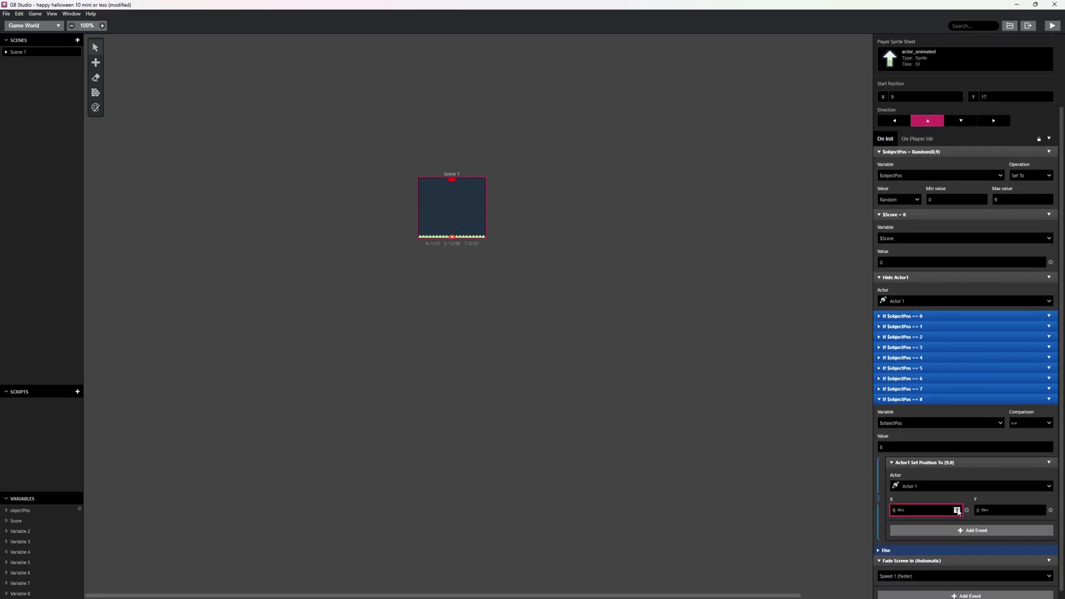
{"action": "left_click", "coordinate": [956, 508]}
{"action": "left_click", "coordinate": [879, 389]}
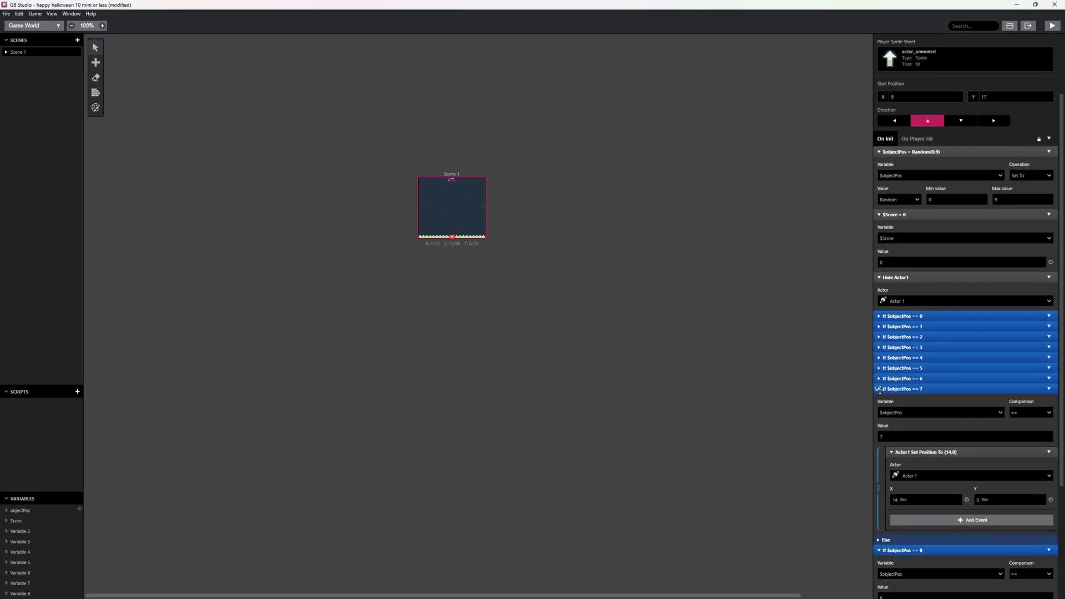
{"action": "left_click", "coordinate": [879, 390]}
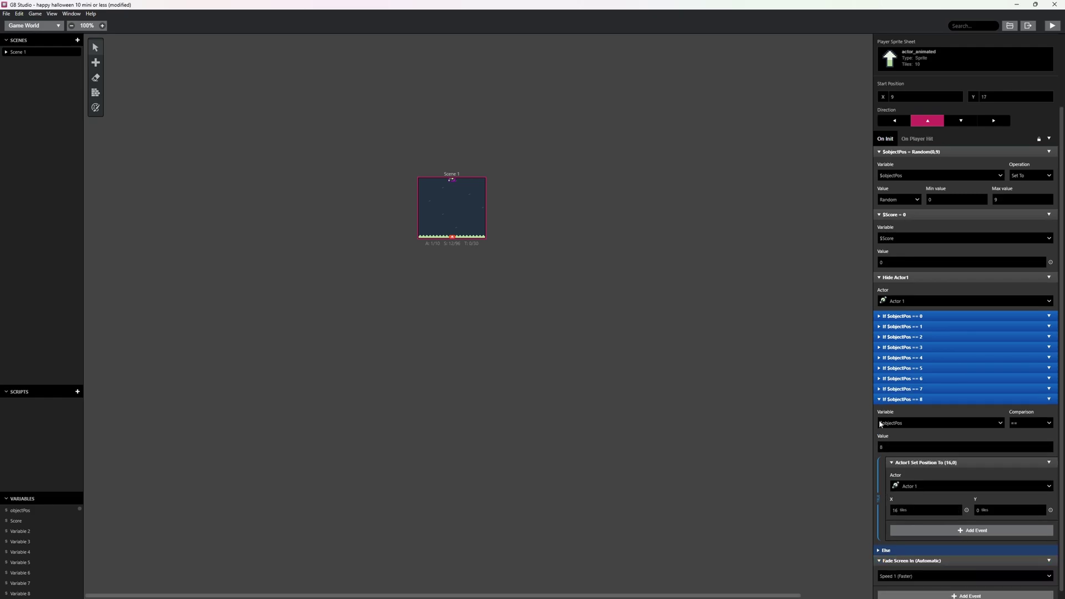
{"action": "left_click", "coordinate": [879, 399]}
Paste an If event copy below objectPos 8 and set its comparison value to 9
{"action": "left_click", "coordinate": [1055, 483]}
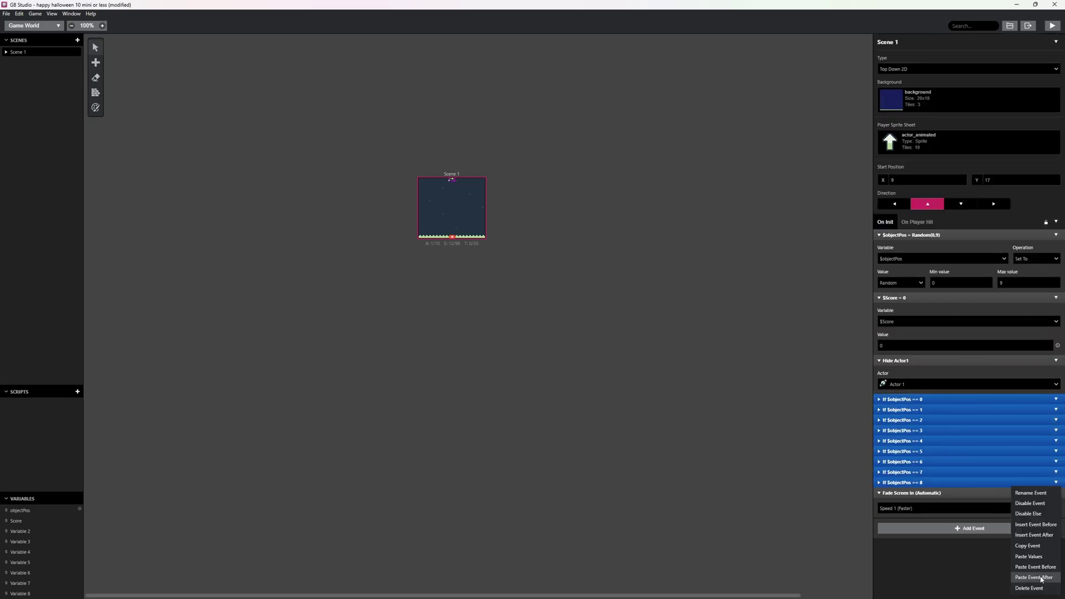
{"action": "left_click", "coordinate": [1034, 577]}
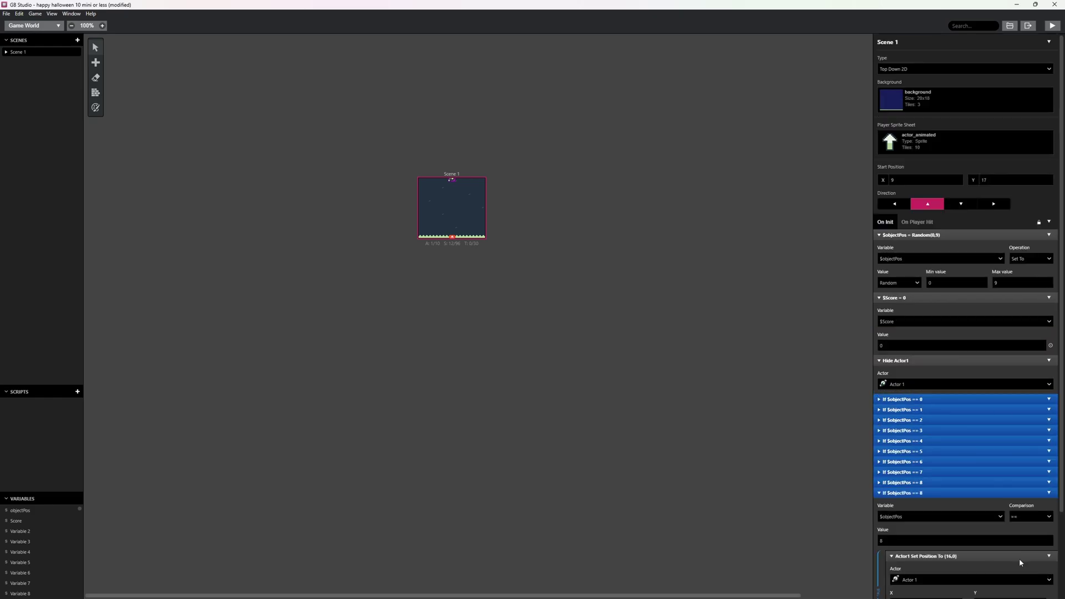
{"action": "left_click", "coordinate": [1046, 538]}
{"action": "scroll", "coordinate": [943, 510], "scroll_direction": "down", "scroll_amount": 2}
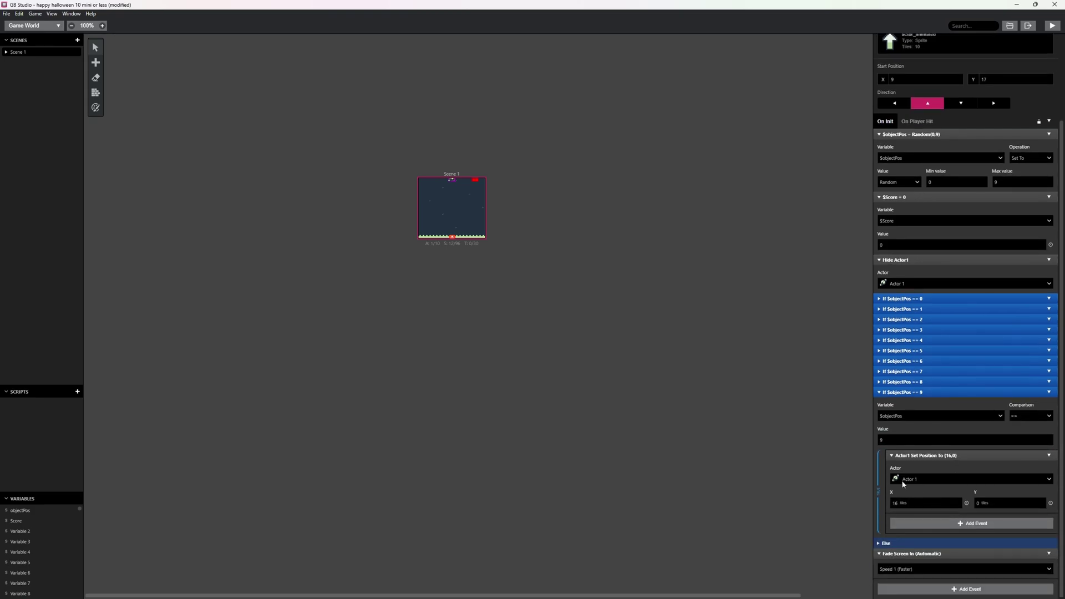
{"action": "left_click", "coordinate": [885, 392]}
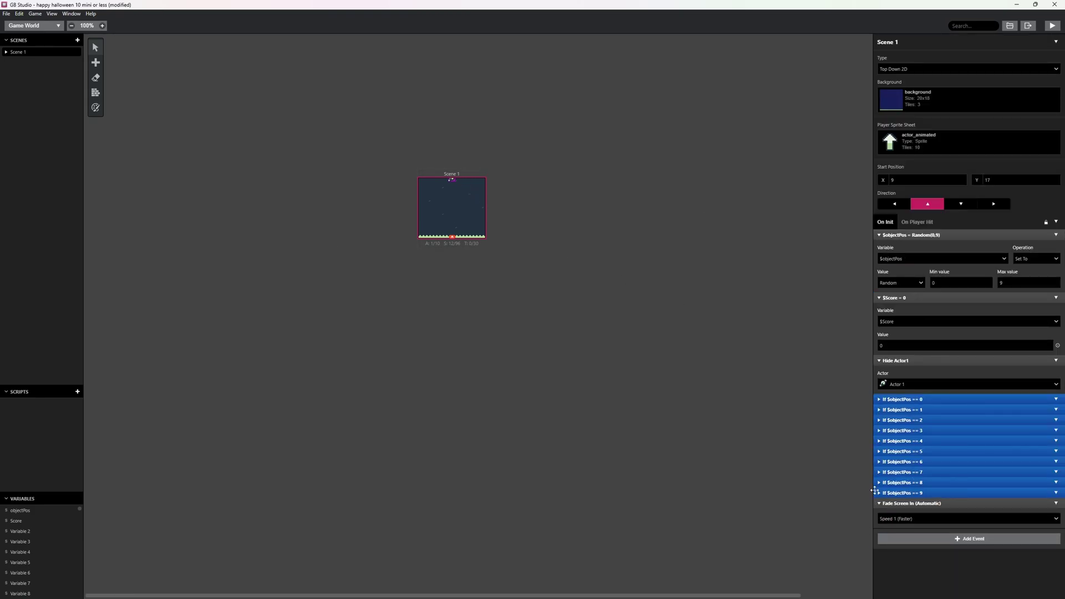
Add an Attach Script To Button event to the scene's On Init script and assign it to the Select button
{"action": "left_click", "coordinate": [968, 538]}
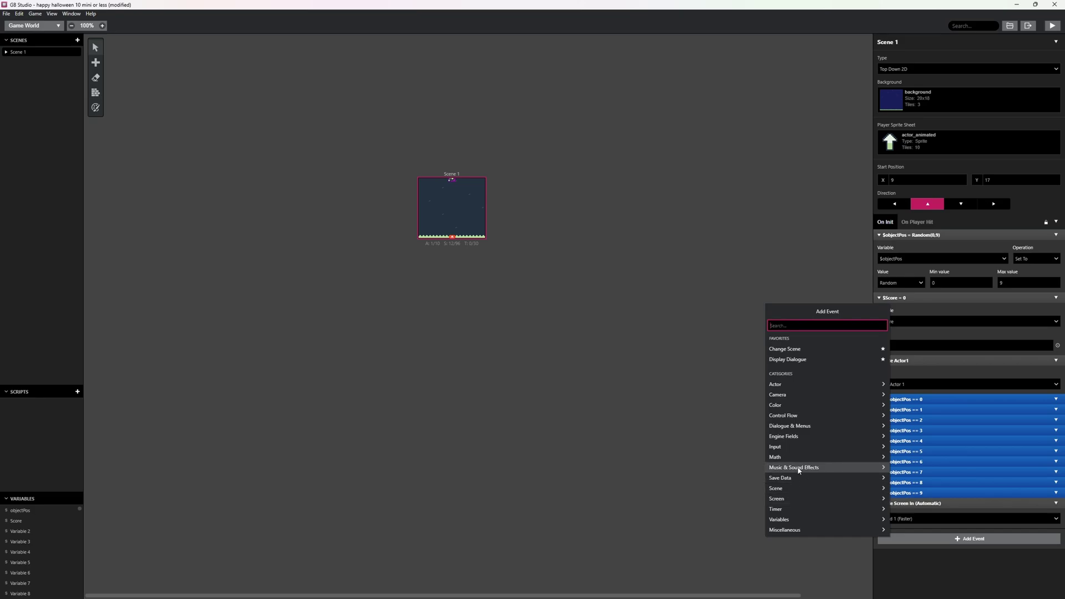
{"action": "type", "text": "sc"}
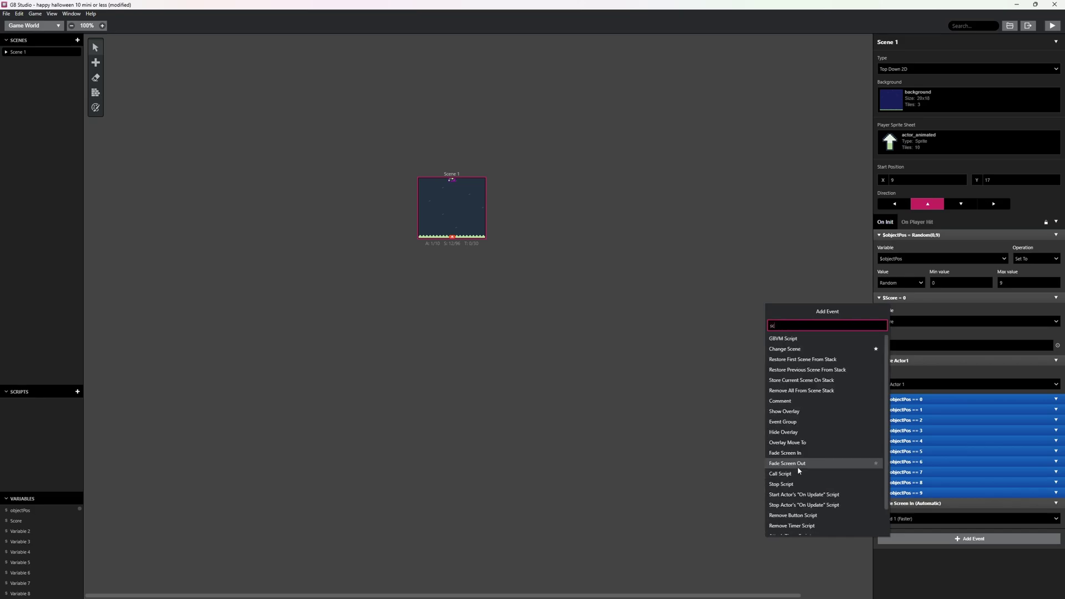
{"action": "key", "text": "BackSpace"}
{"action": "key", "text": "BackSpace"}
{"action": "type", "text": "button"}
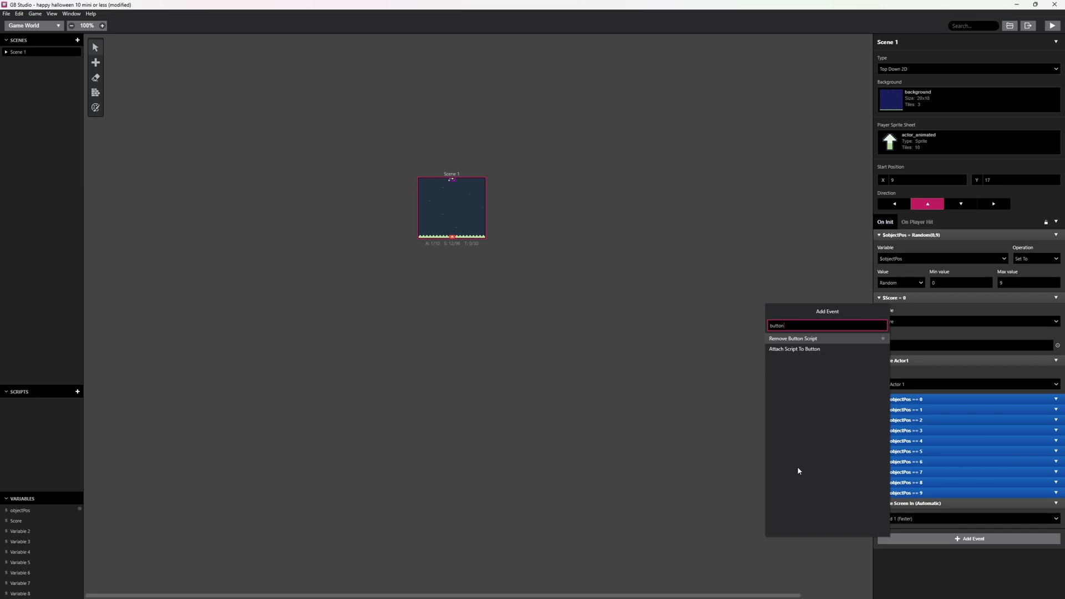
{"action": "left_click", "coordinate": [799, 349]}
{"action": "scroll", "coordinate": [944, 527], "scroll_direction": "down", "scroll_amount": 2}
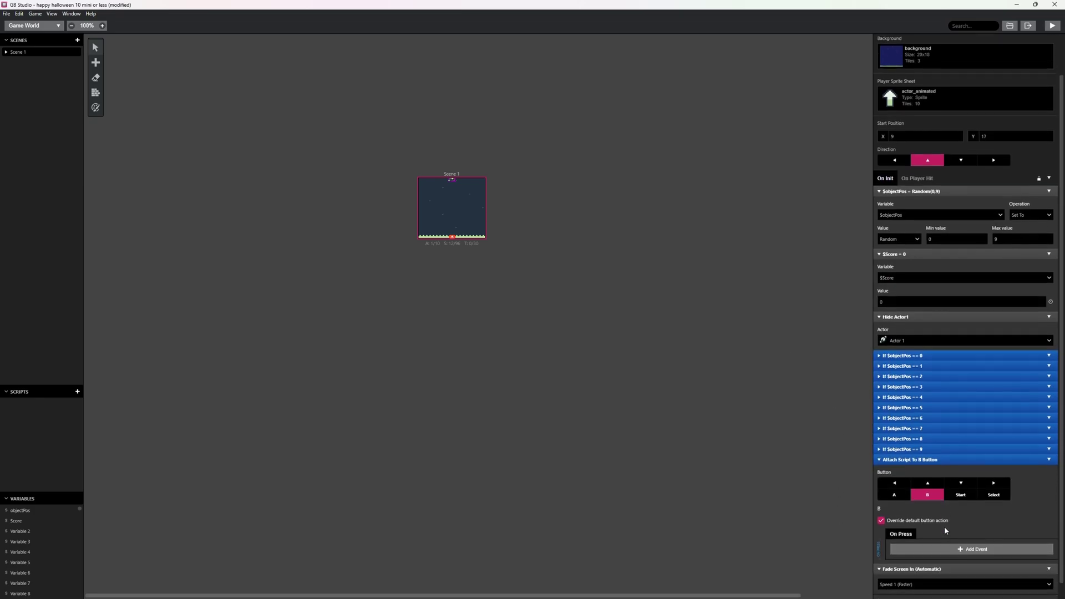
{"action": "left_click", "coordinate": [991, 480]}
{"action": "left_click", "coordinate": [928, 479]}
Add a Display Dialogue event to the Select button's script reading "You have $Score Candies!!" with the Score variable inserted
{"action": "left_click", "coordinate": [936, 533]}
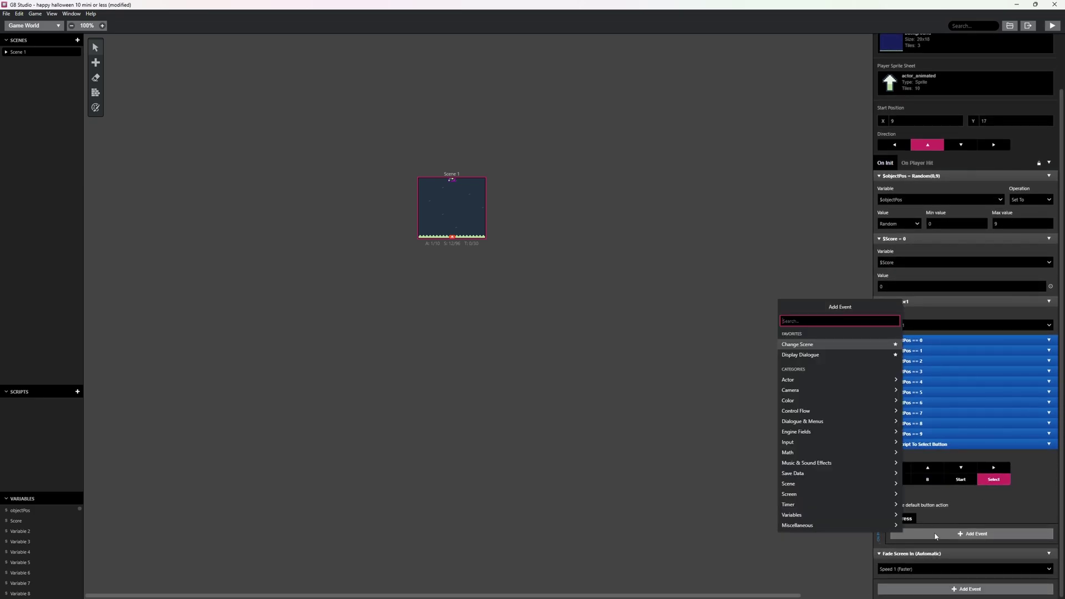
{"action": "type", "text": "You have"}
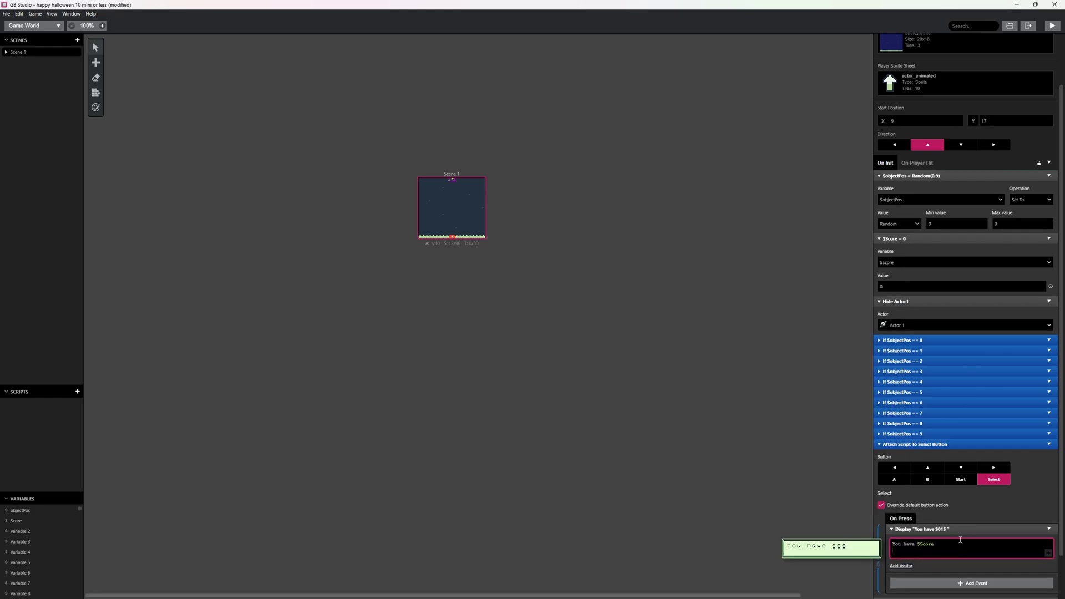
{"action": "type", "text": "Candies!"}
{"action": "type", "text": "!!"}
{"action": "key", "text": "BackSpace"}
{"action": "scroll", "coordinate": [970, 535], "scroll_direction": "down", "scroll_amount": 1}
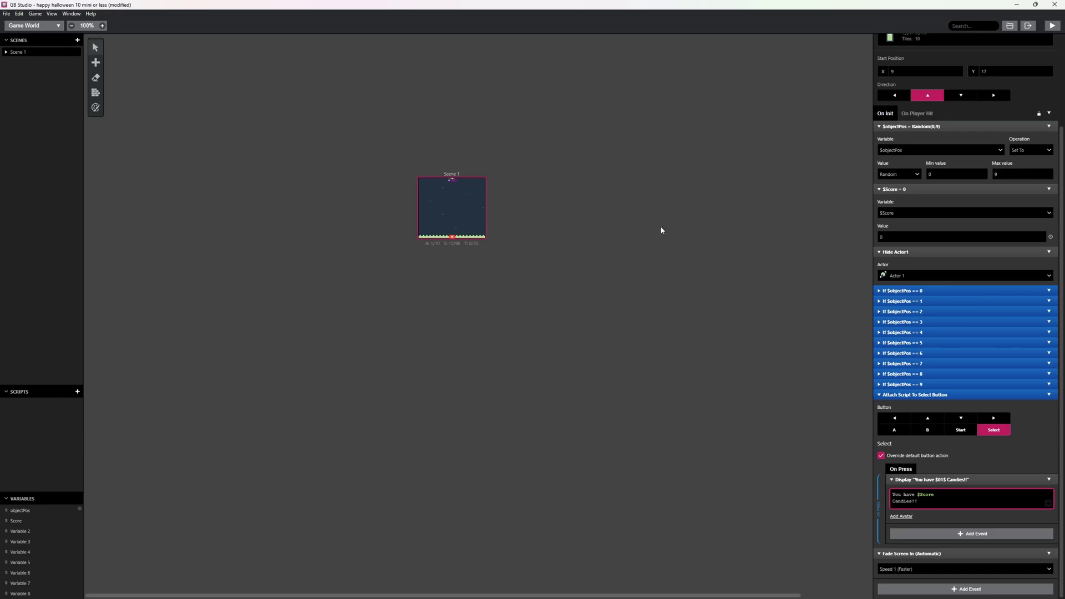
{"action": "left_click", "coordinate": [671, 249]}
{"action": "left_click", "coordinate": [671, 252]}
Select the candy actor at the top of the scene and assign it to collision group 1
{"action": "left_click", "coordinate": [474, 172]}
{"action": "left_click", "coordinate": [452, 179]}
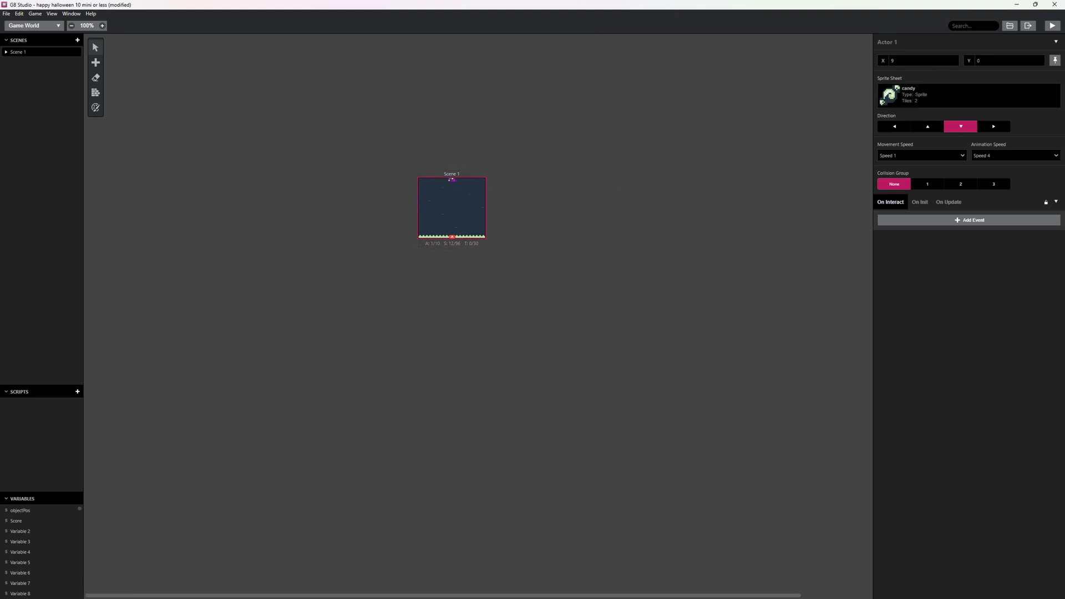
{"action": "left_click", "coordinate": [452, 178]}
{"action": "left_click", "coordinate": [925, 187]}
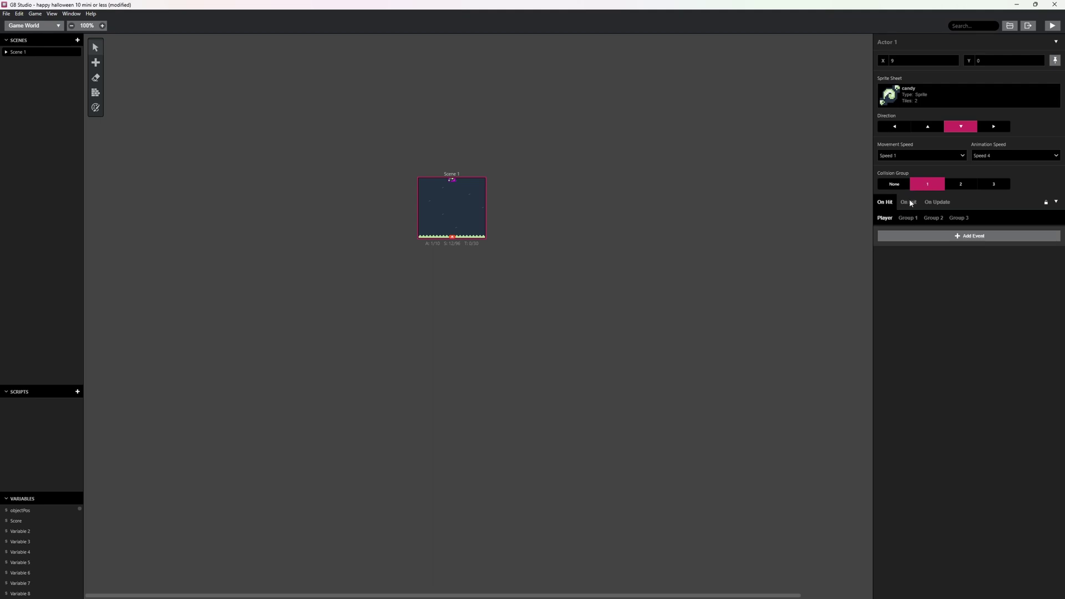
Add an event showing the candy actor itself to its On Update script
{"action": "left_click", "coordinate": [937, 202]}
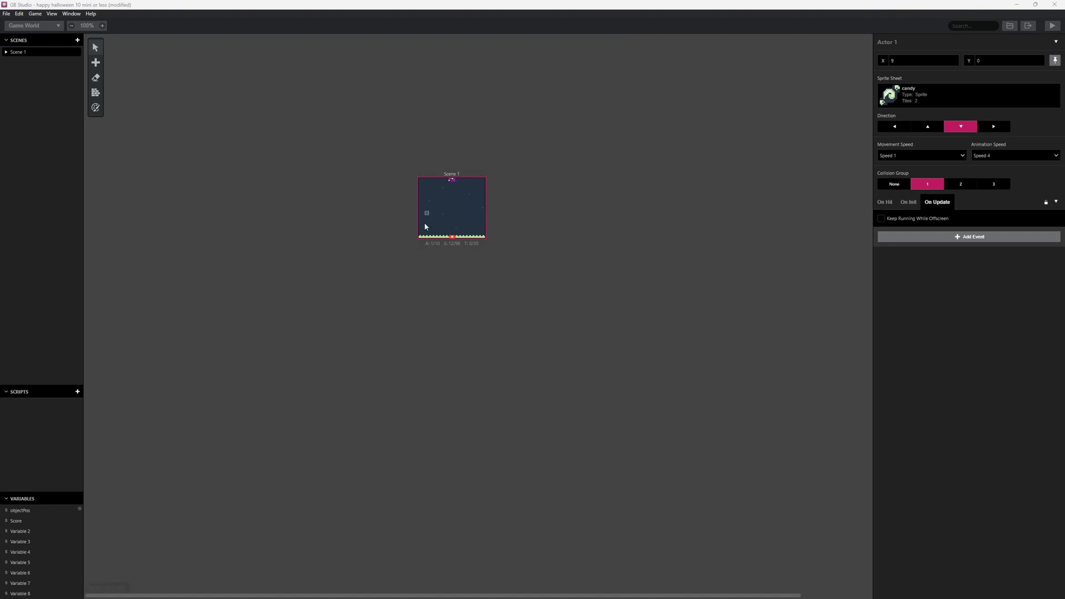
{"action": "left_click", "coordinate": [976, 239]}
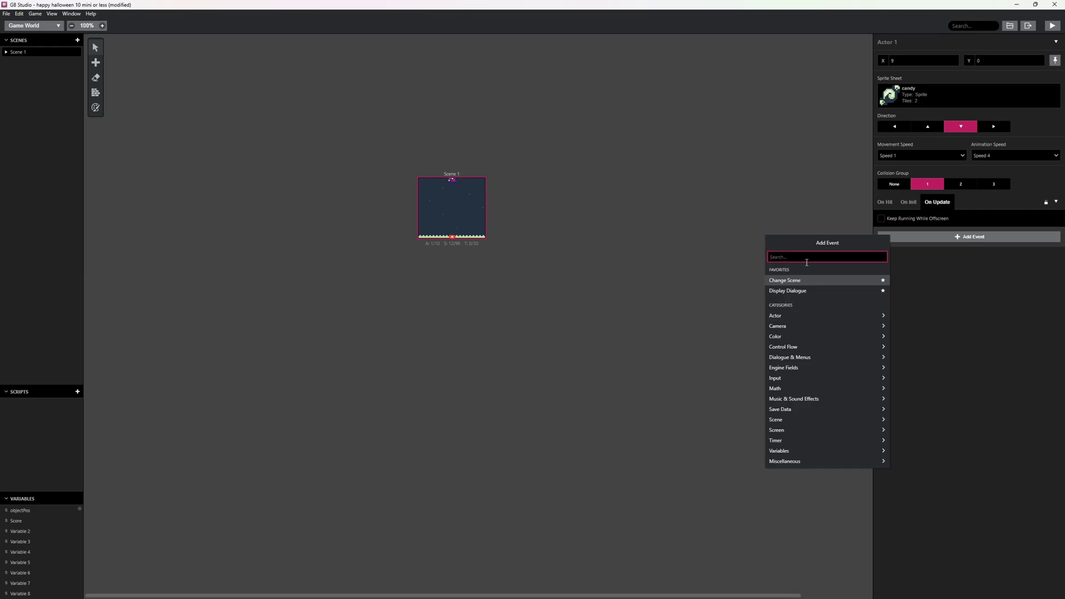
{"action": "type", "text": "show"}
{"action": "key", "text": "Return"}
Add an Actor Move Relative event below Show Self that moves the candy 1 tile along Y
{"action": "left_click", "coordinate": [949, 276]}
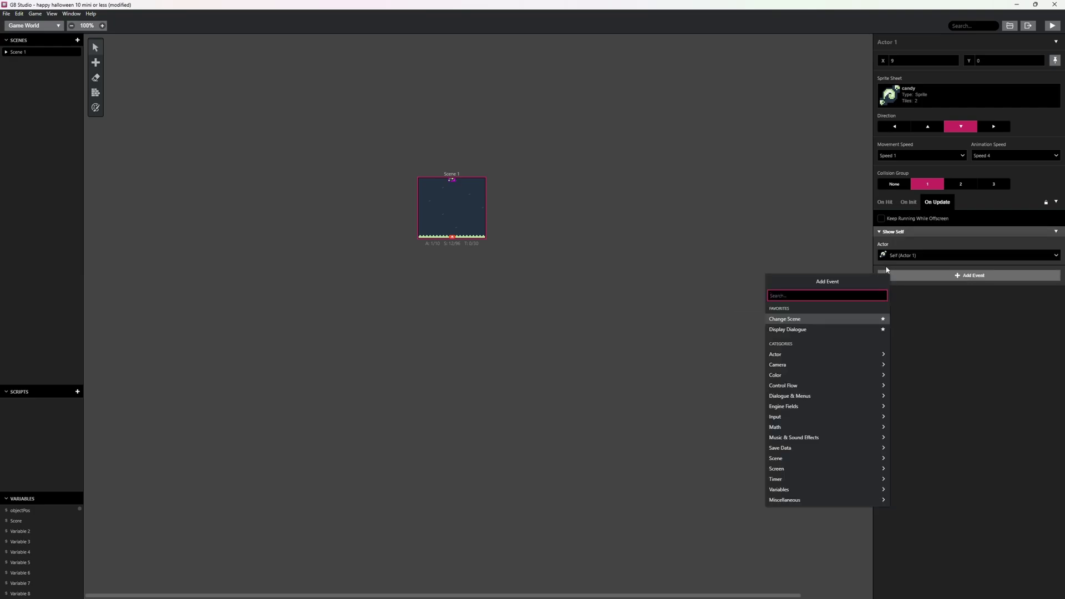
{"action": "type", "text": "move r"}
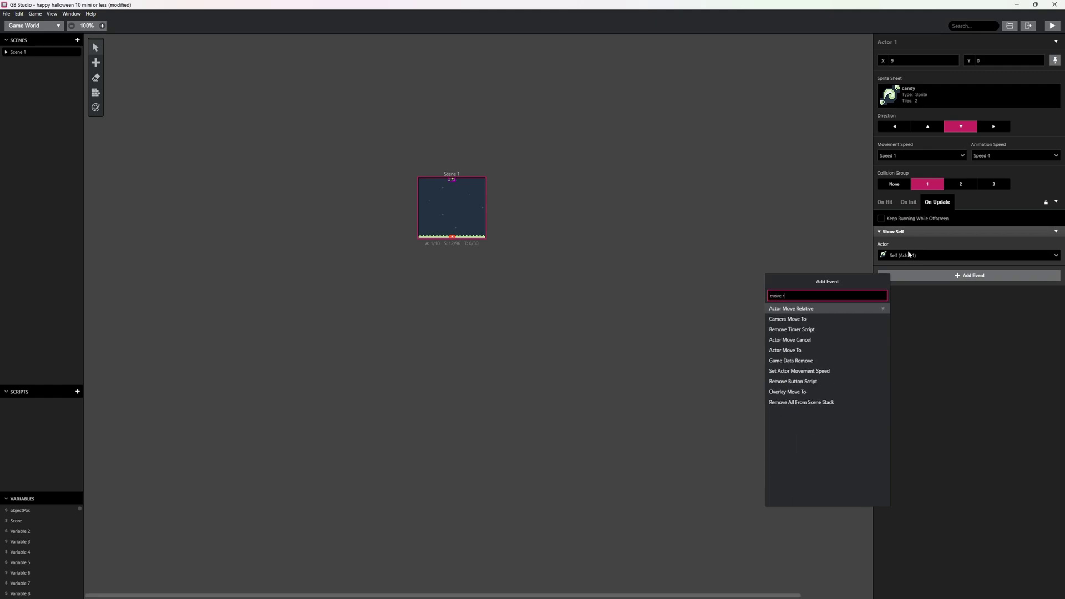
{"action": "left_click", "coordinate": [806, 308]}
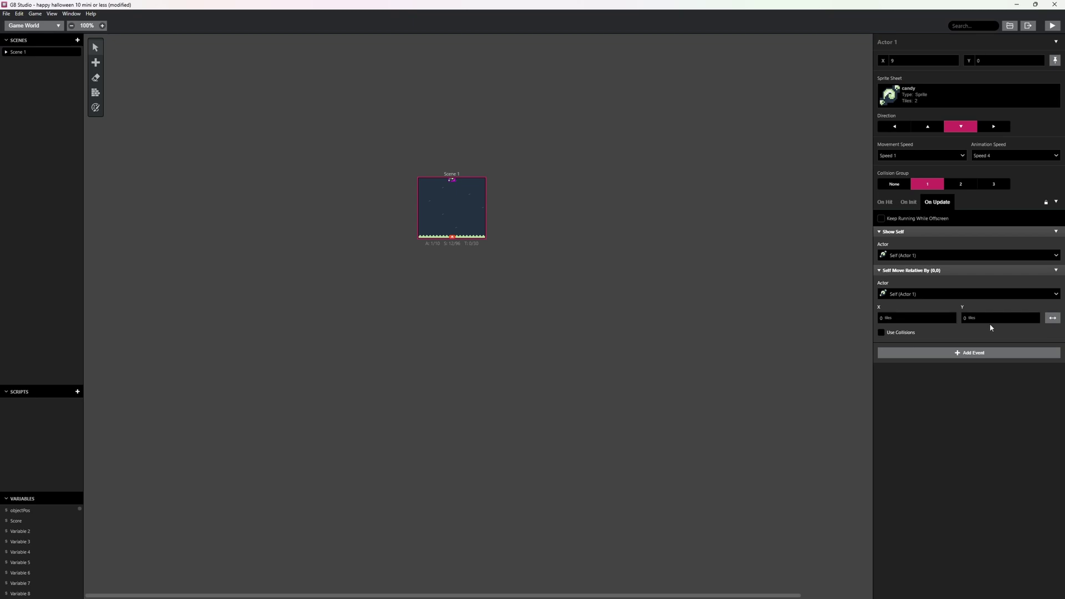
{"action": "left_click", "coordinate": [1035, 317]}
Add an If Actor Relative To Actor event to the candy's On Update script, checking whether Self is below Player
{"action": "left_click", "coordinate": [960, 356]}
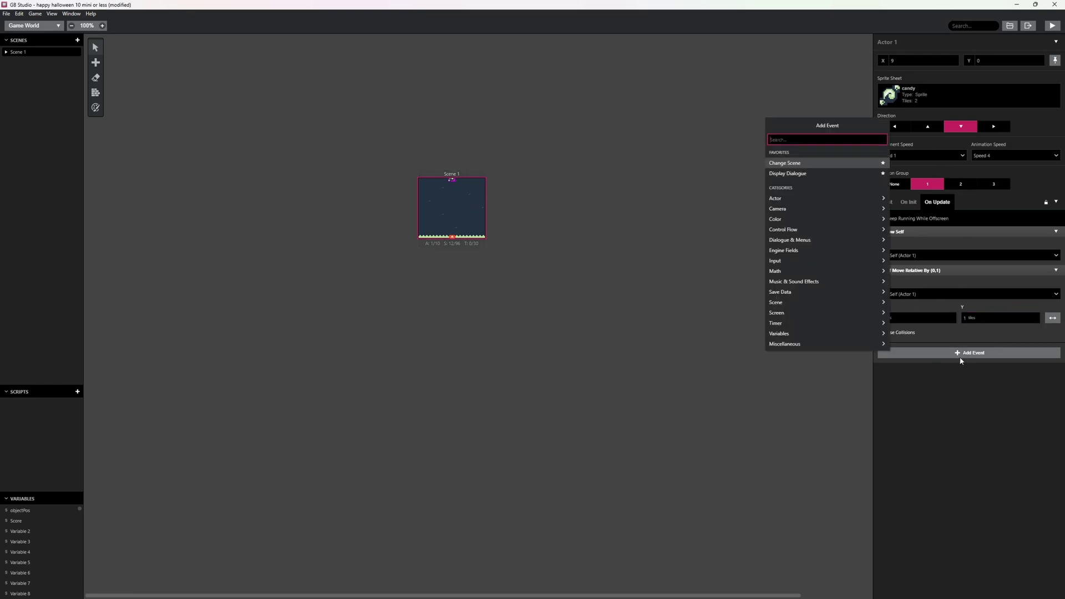
{"action": "type", "text": "if"}
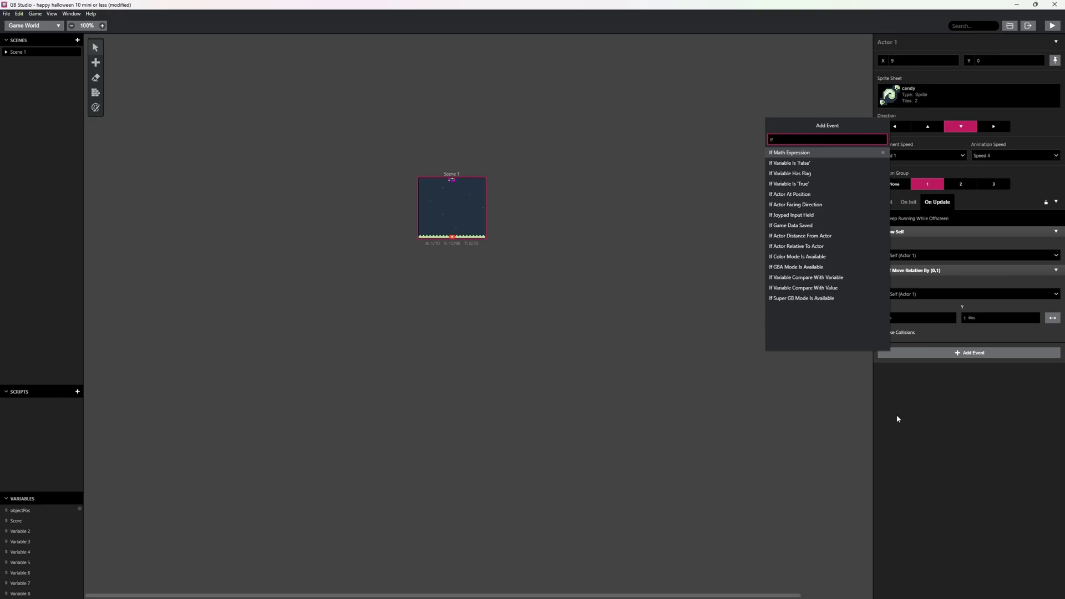
{"action": "type", "text": " actor"}
{"action": "left_click", "coordinate": [791, 184]}
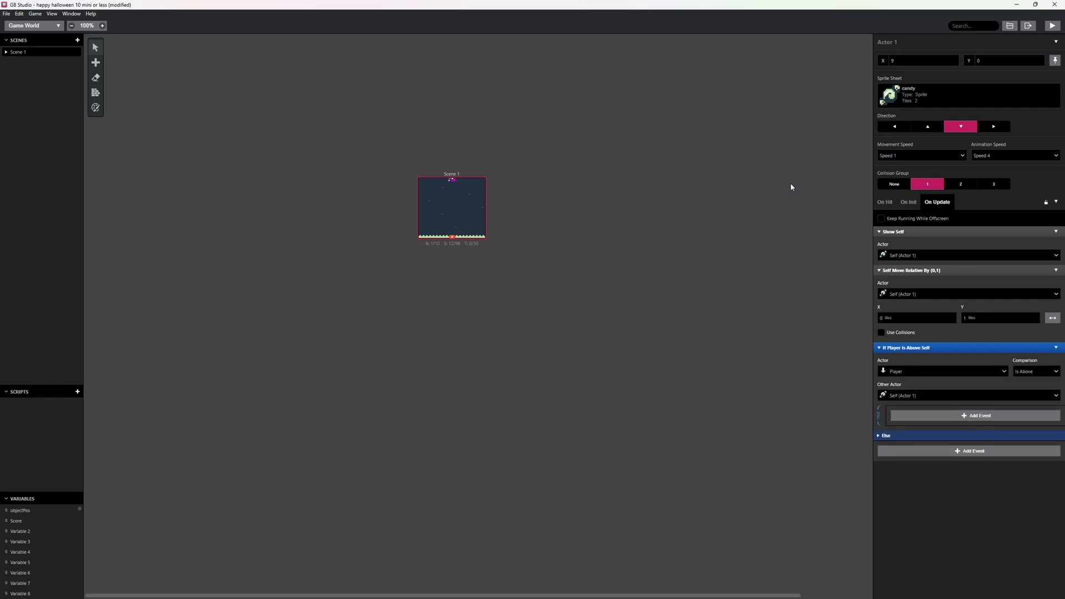
{"action": "left_click", "coordinate": [925, 371]}
{"action": "left_click", "coordinate": [905, 392]}
{"action": "left_click", "coordinate": [1035, 372]}
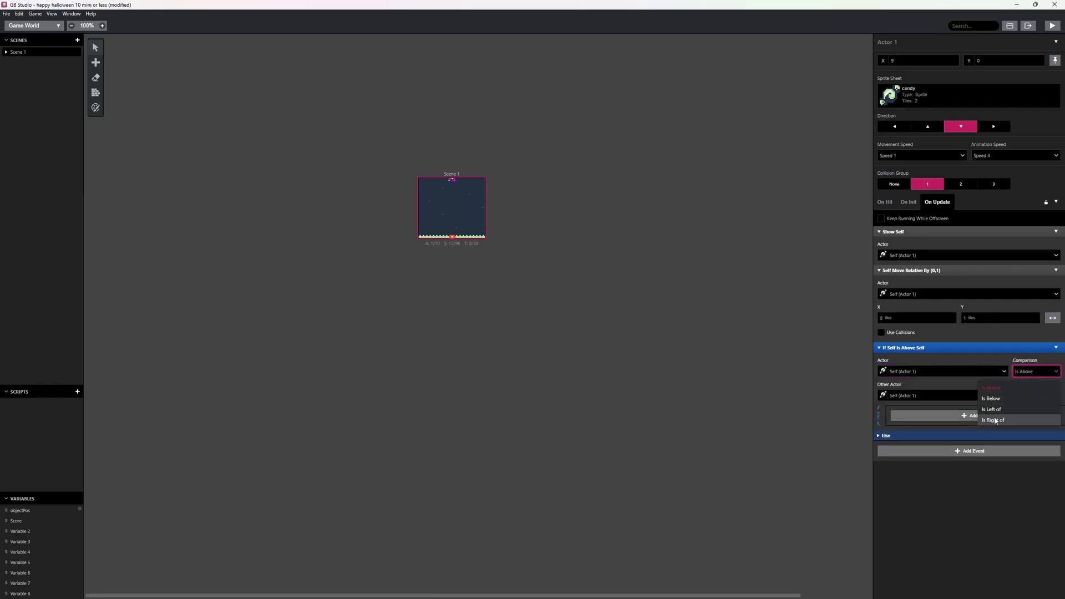
{"action": "left_click", "coordinate": [990, 398]}
{"action": "left_click", "coordinate": [909, 396]}
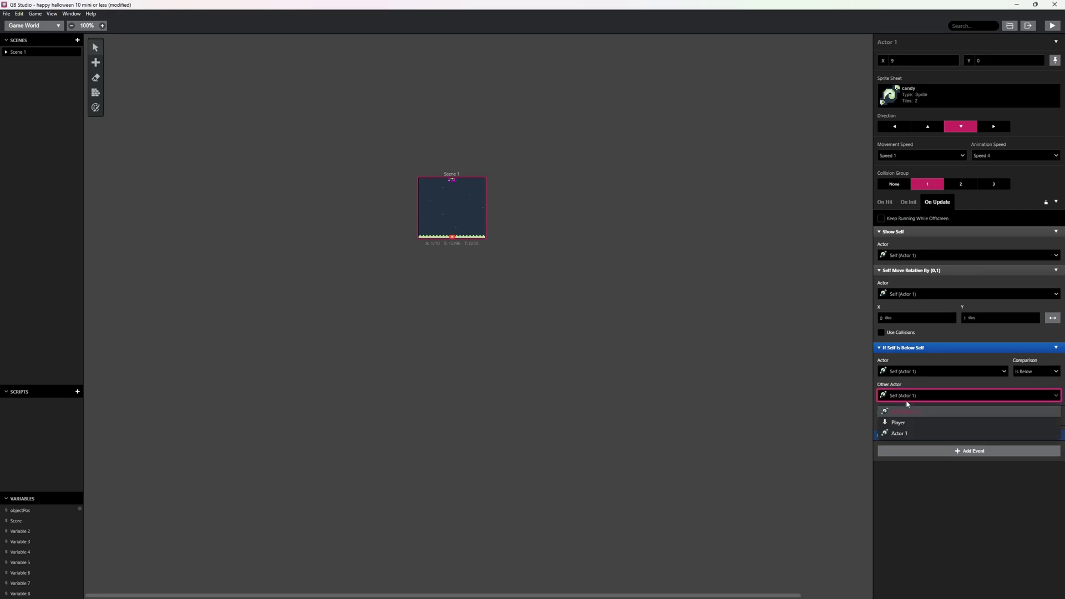
{"action": "left_click", "coordinate": [898, 423]}
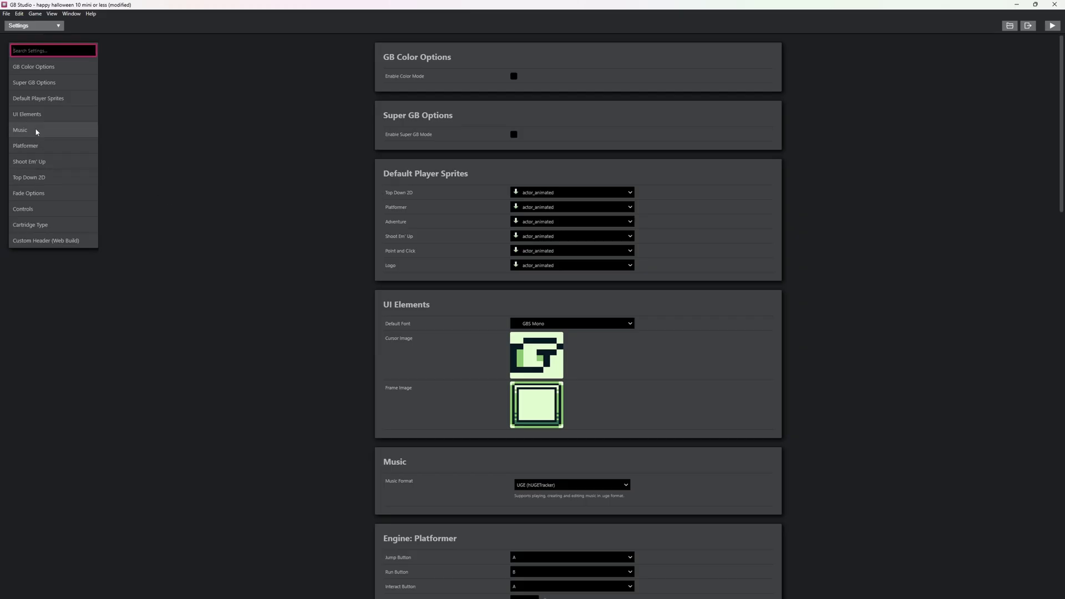
Set the default Platformer player sprite to enemy in the project settings, and return to the Game World view
{"action": "left_click", "coordinate": [27, 145]}
{"action": "scroll", "coordinate": [518, 260], "scroll_direction": "up", "scroll_amount": 7}
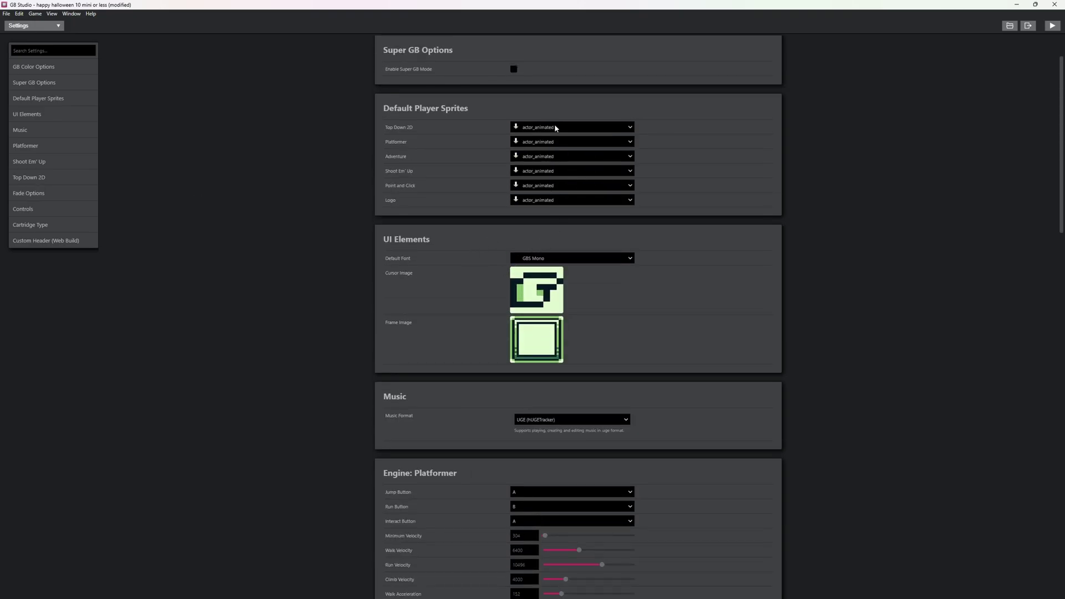
{"action": "left_click", "coordinate": [544, 142]}
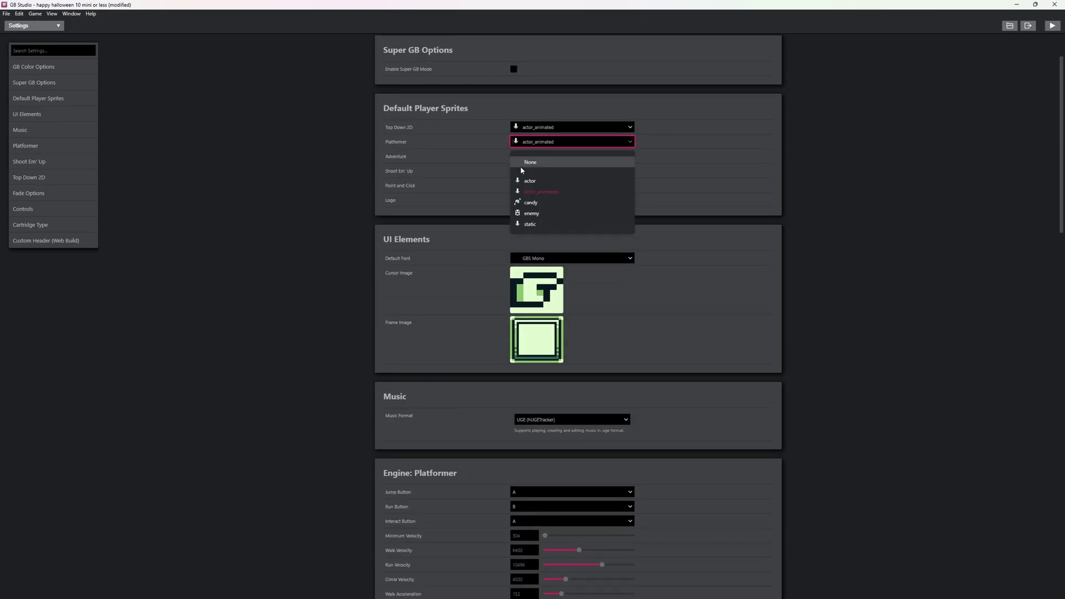
{"action": "left_click", "coordinate": [531, 214]}
{"action": "left_click", "coordinate": [19, 26]}
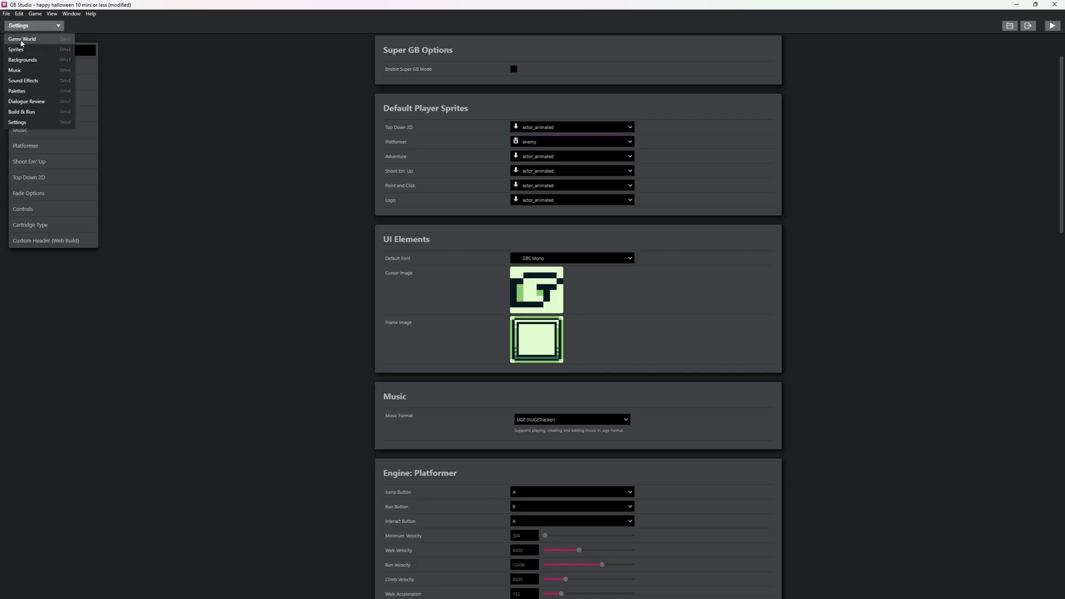
{"action": "left_click", "coordinate": [18, 34]}
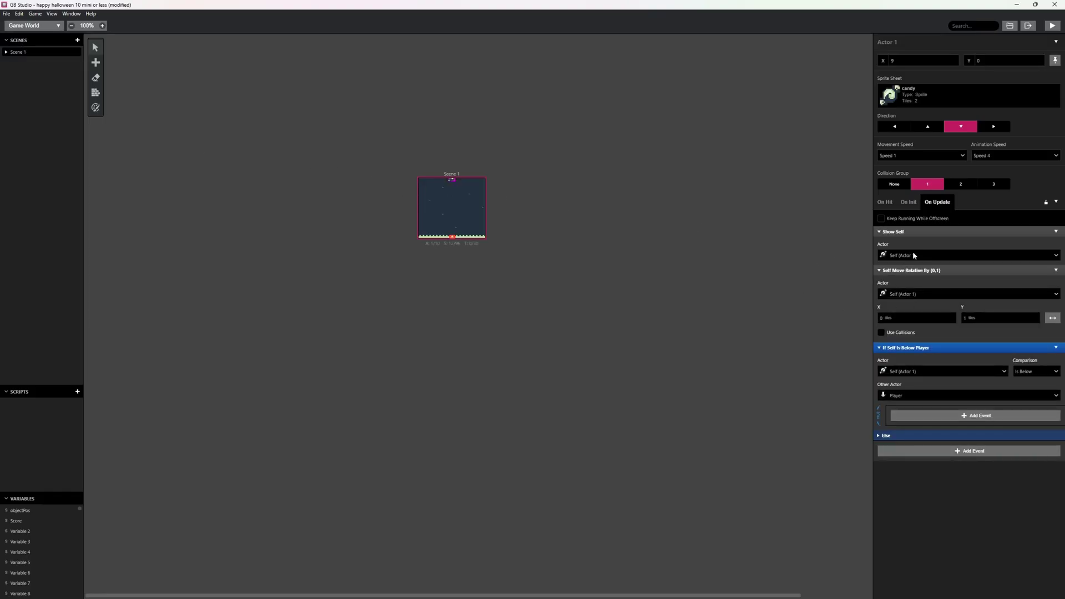
Add a Hide Actor event for the candy itself inside the If Self Is Below Player condition
{"action": "left_click", "coordinate": [968, 395]}
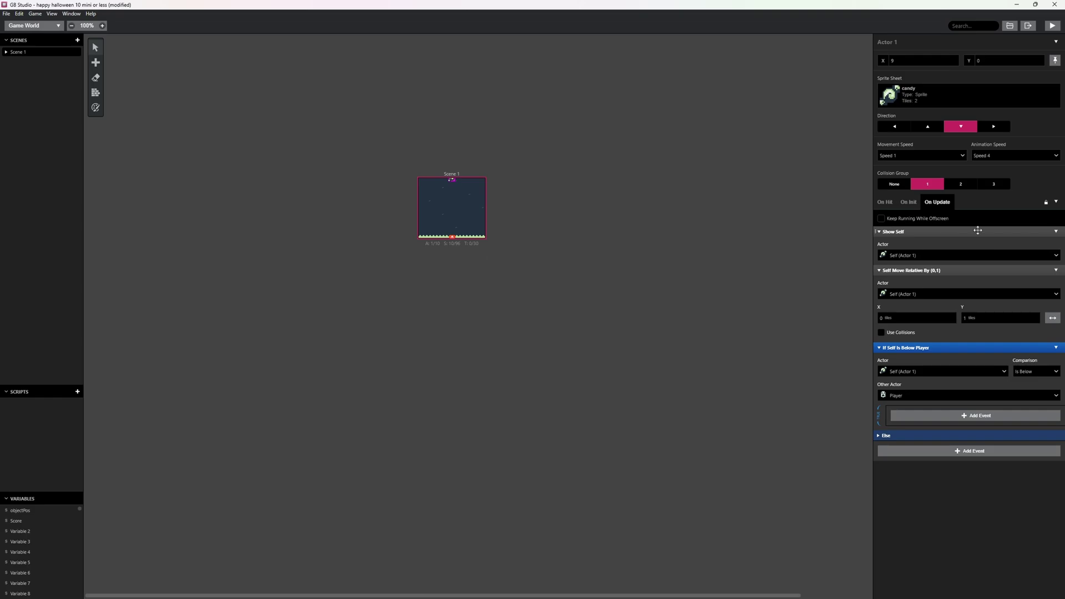
{"action": "left_click", "coordinate": [924, 414]}
{"action": "type", "text": "hide"}
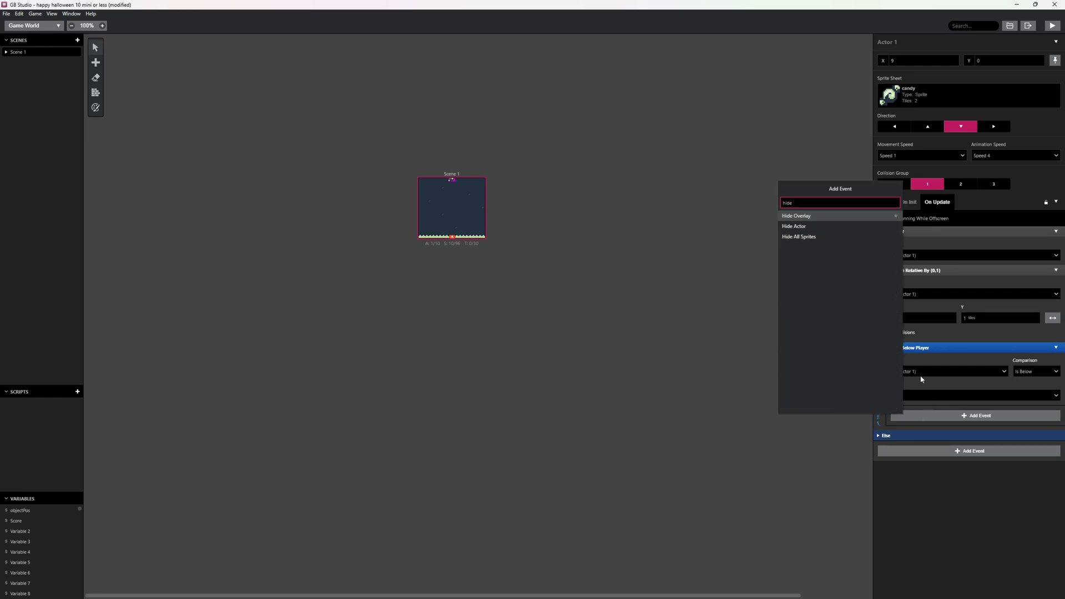
{"action": "key", "text": "Down"}
{"action": "key", "text": "Return"}
Add a Set Actor Animation State event below Hide Self that switches the Player to the Game Over state
{"action": "left_click", "coordinate": [922, 455]}
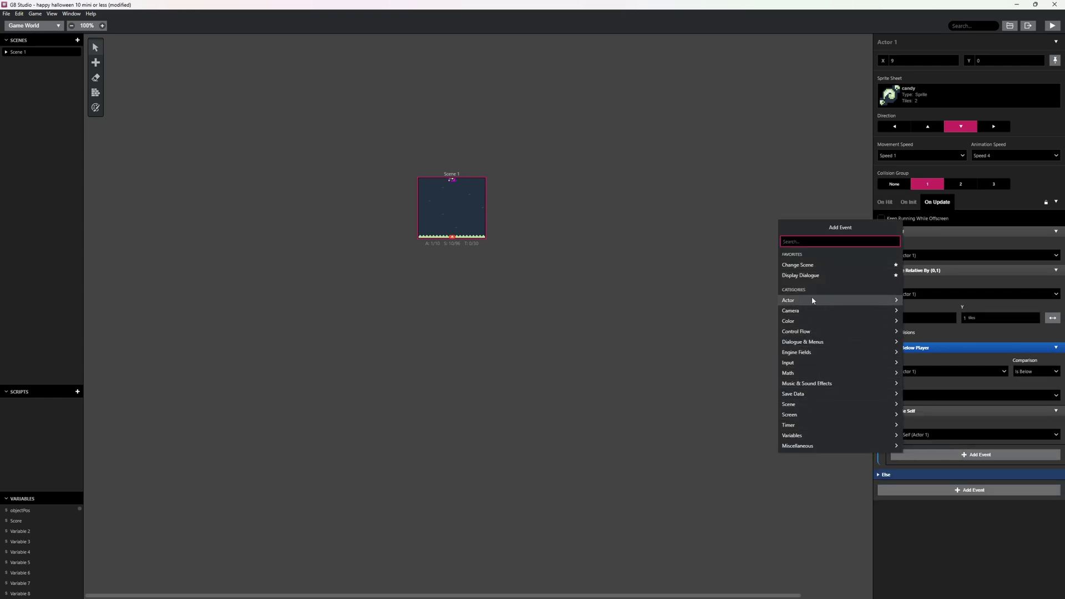
{"action": "type", "text": "set anim"}
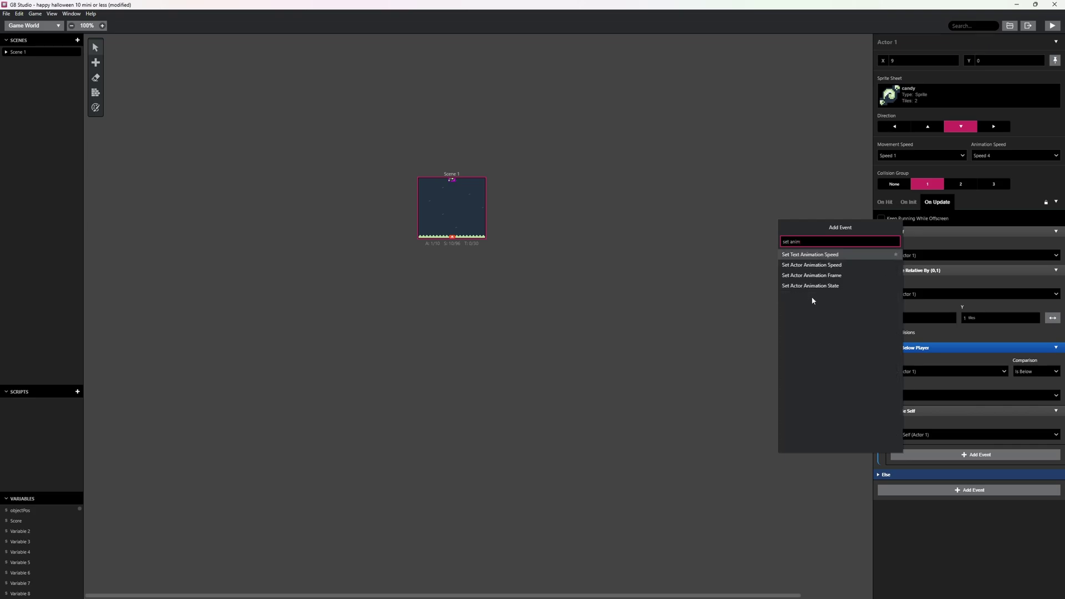
{"action": "left_click", "coordinate": [810, 286]}
{"action": "left_click", "coordinate": [946, 478]}
{"action": "left_click", "coordinate": [937, 488]}
{"action": "left_click", "coordinate": [927, 499]}
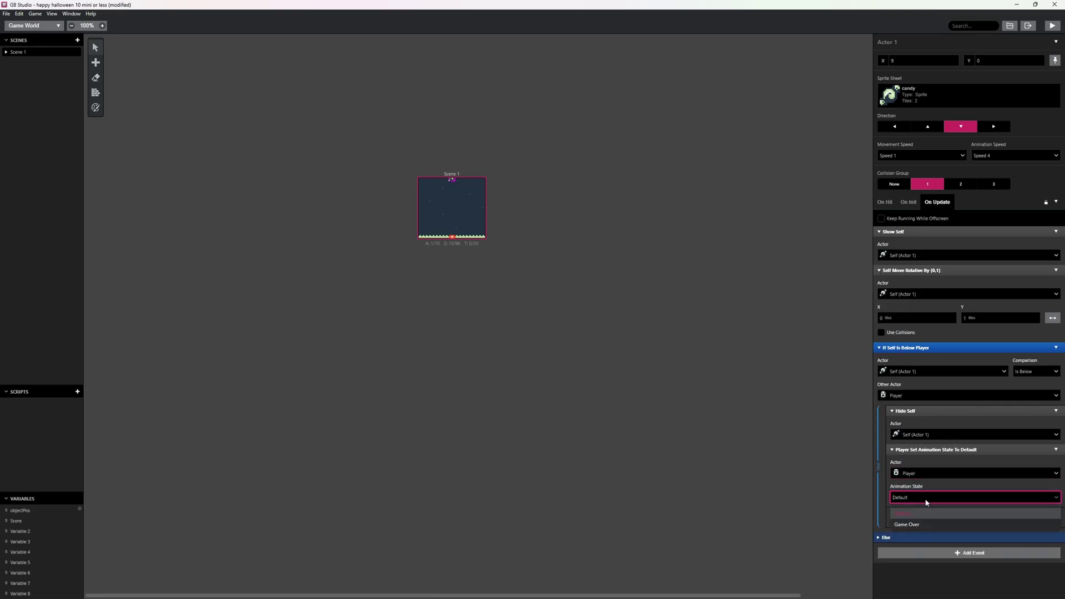
{"action": "left_click", "coordinate": [915, 523]}
Add a Wait event of 2 seconds after the Game Over animation change
{"action": "left_click", "coordinate": [975, 517]}
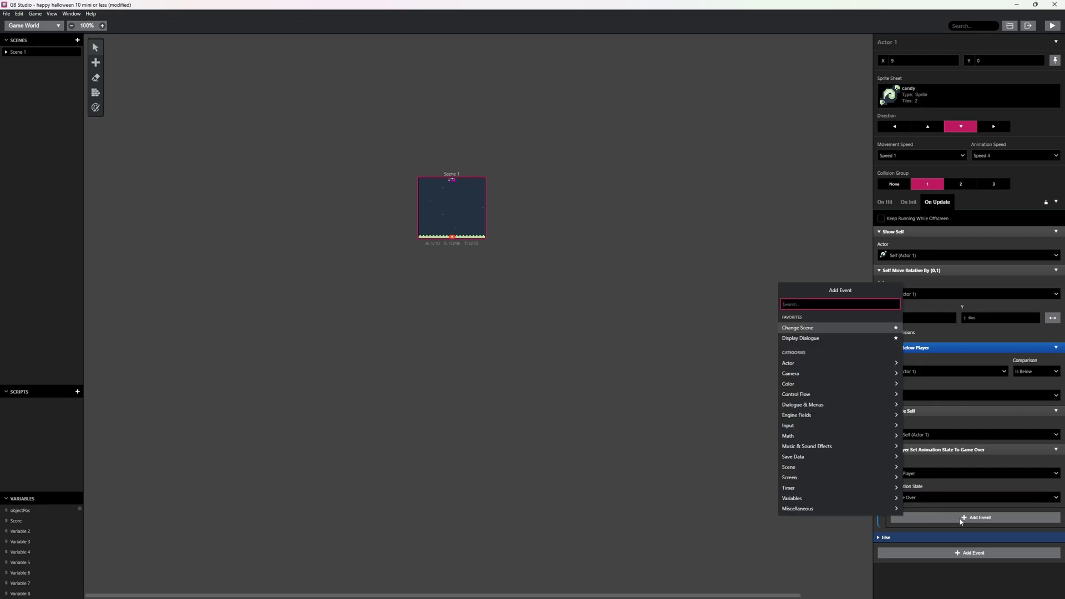
{"action": "type", "text": "wait"}
{"action": "key", "text": "Return"}
{"action": "type", "text": "1.9"}
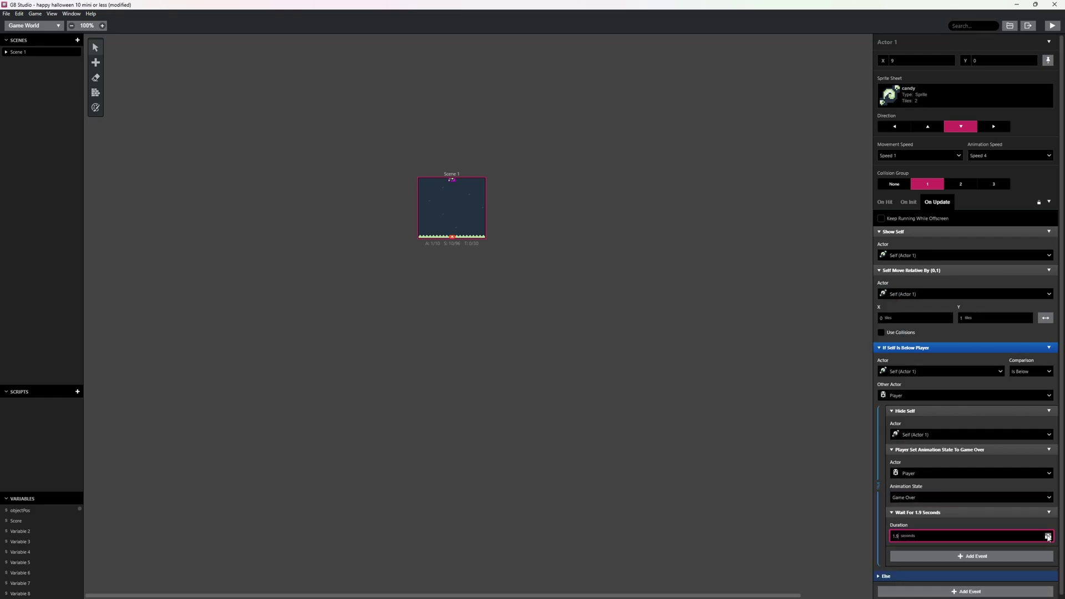
{"action": "left_click", "coordinate": [1048, 535]}
Add a Change Scene event after the wait, leading to Scene 1 at X 9, Y 17 with the direction facing up
{"action": "left_click", "coordinate": [961, 556]}
{"action": "type", "text": "s"}
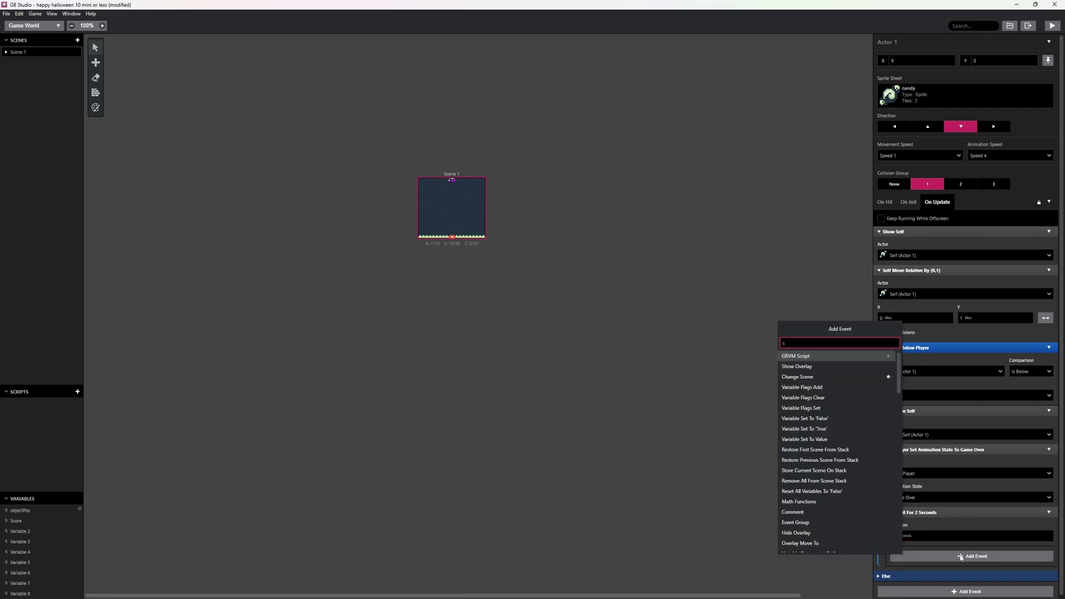
{"action": "left_click", "coordinate": [797, 376]}
{"action": "left_click", "coordinate": [450, 232]}
{"action": "scroll", "coordinate": [1048, 515], "scroll_direction": "down", "scroll_amount": 2}
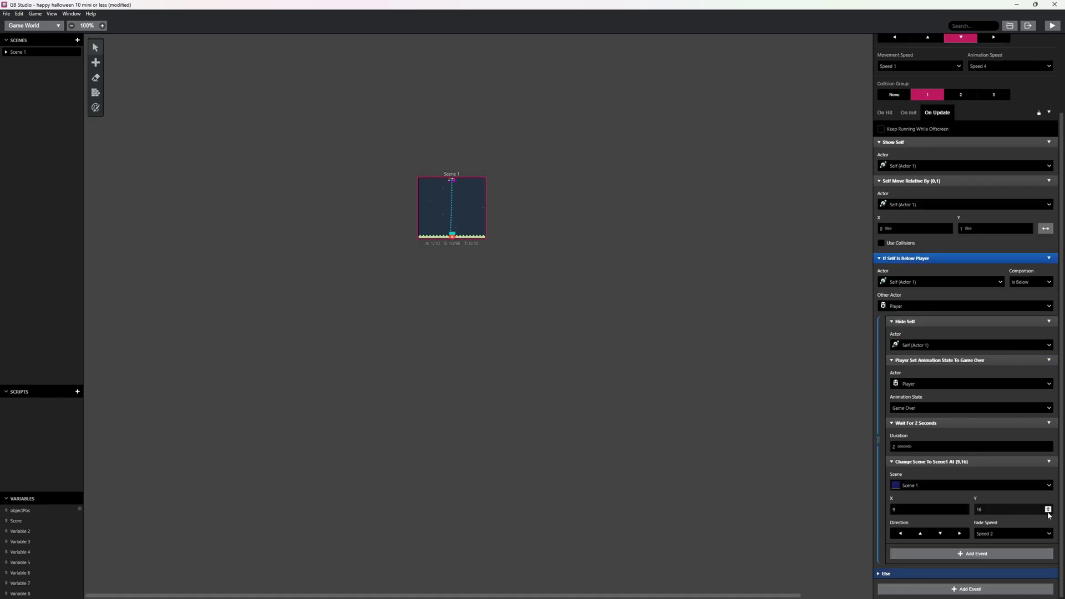
{"action": "left_click", "coordinate": [1048, 508]}
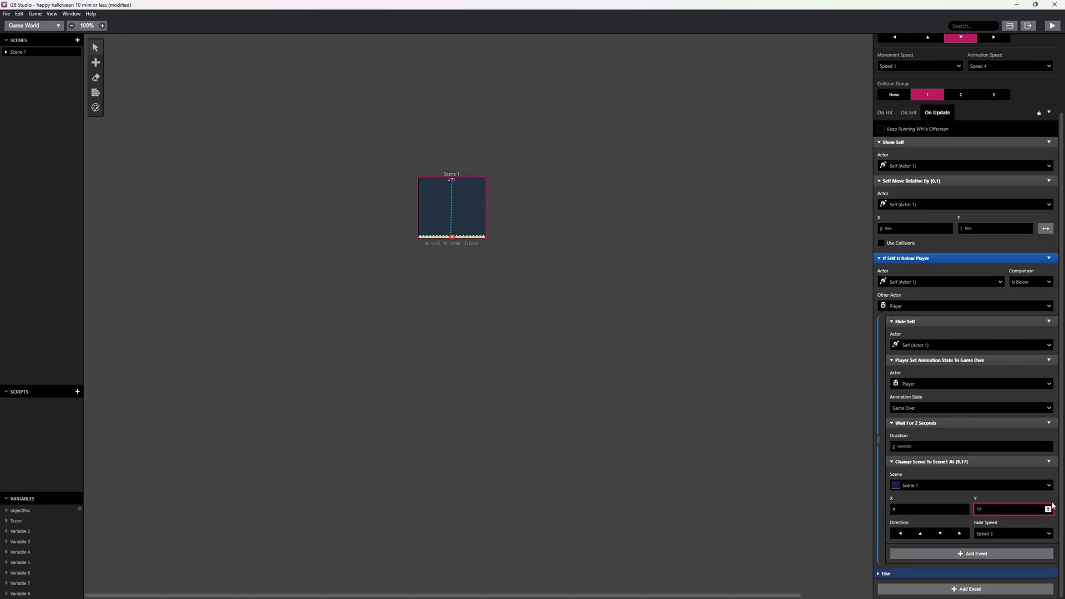
{"action": "left_click", "coordinate": [920, 533]}
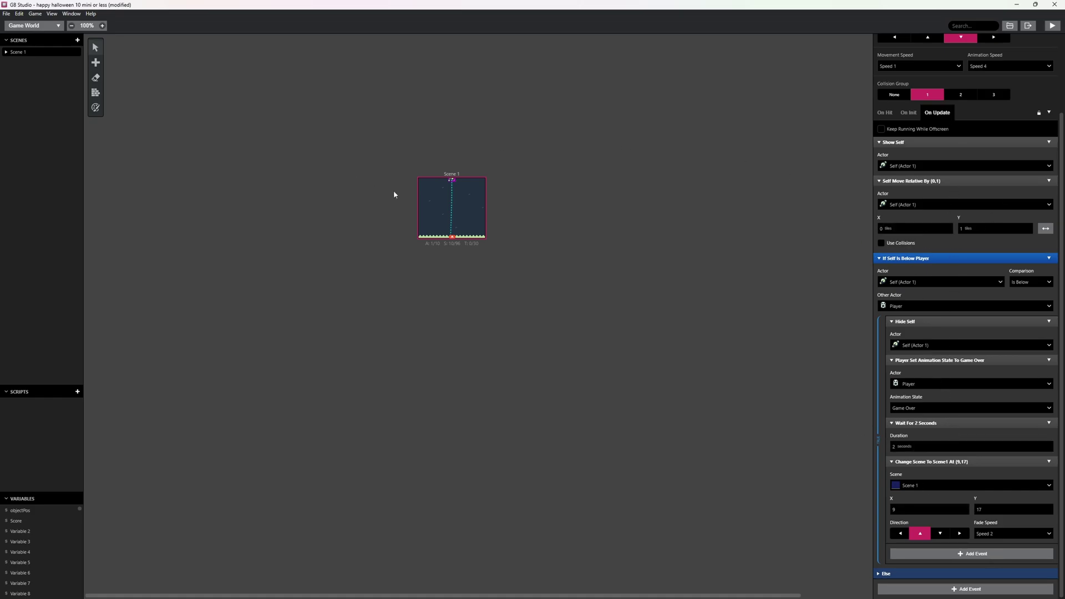
Copy Scene 1's On Init script and use it to replace the candy actor's On Hit script for Player
{"action": "left_click", "coordinate": [430, 192]}
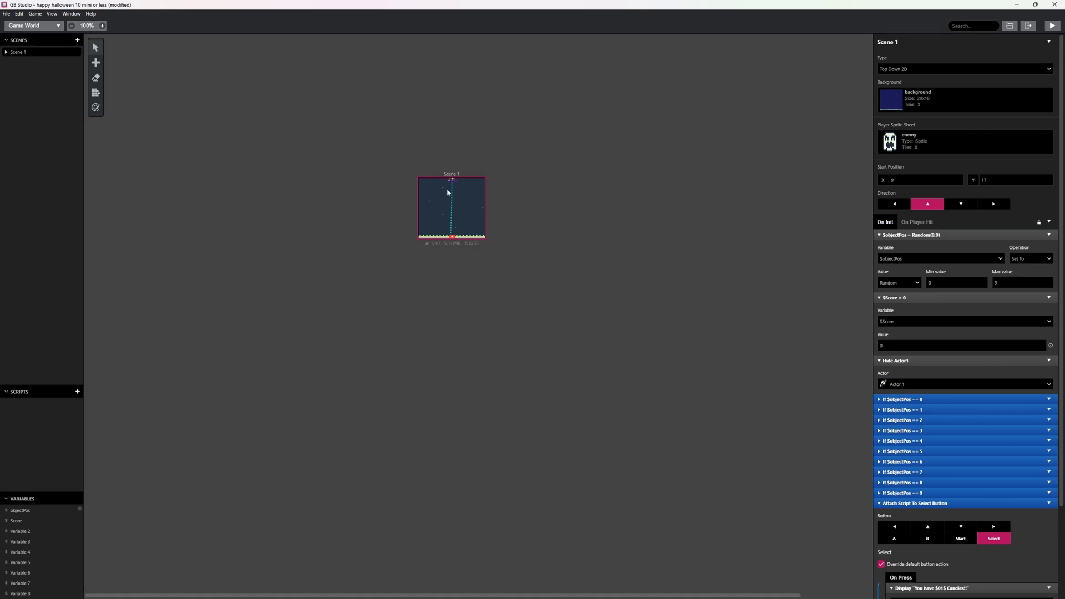
{"action": "left_click", "coordinate": [453, 181]}
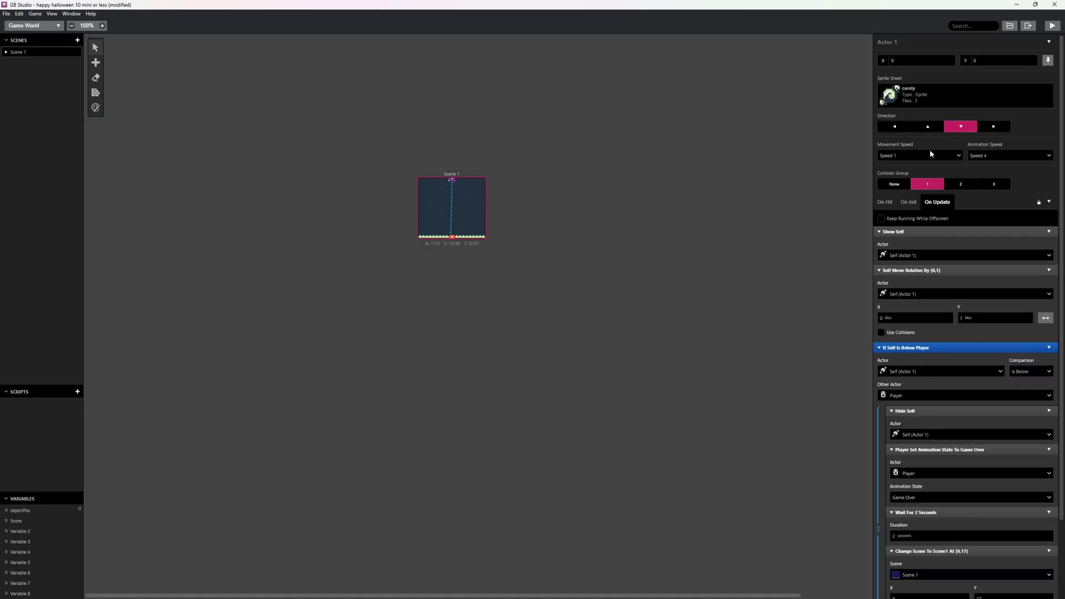
{"action": "left_click", "coordinate": [884, 203]}
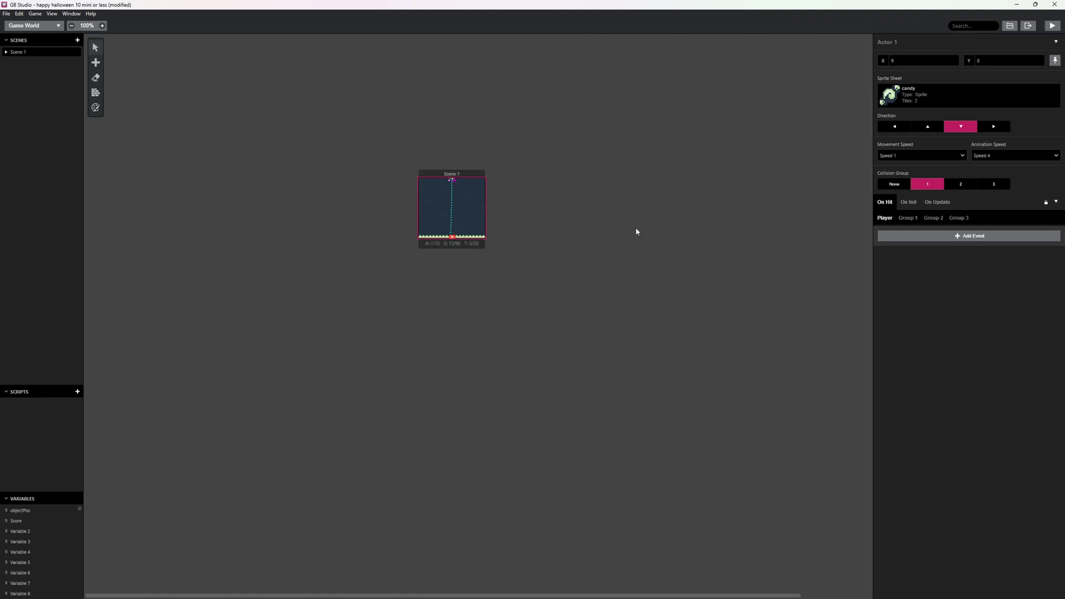
{"action": "left_click", "coordinate": [980, 318]}
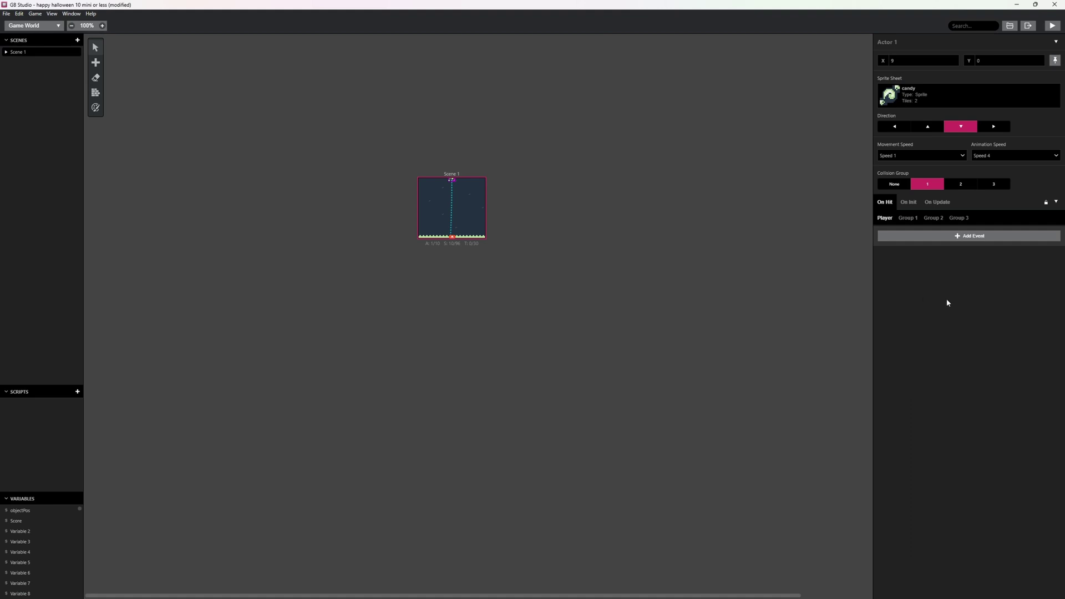
{"action": "left_click", "coordinate": [467, 174]}
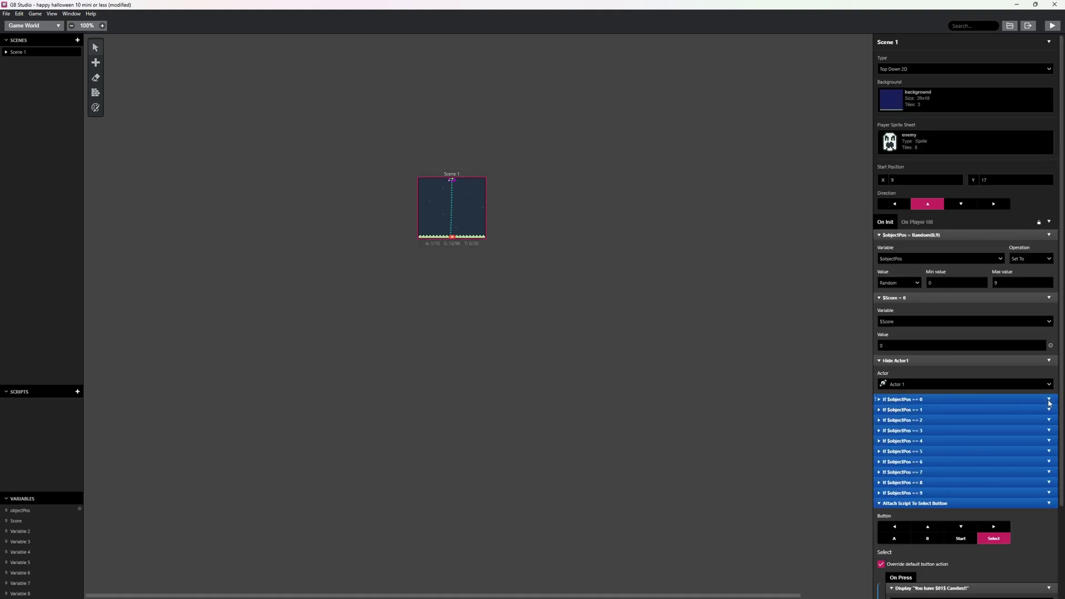
{"action": "left_click", "coordinate": [1047, 220]}
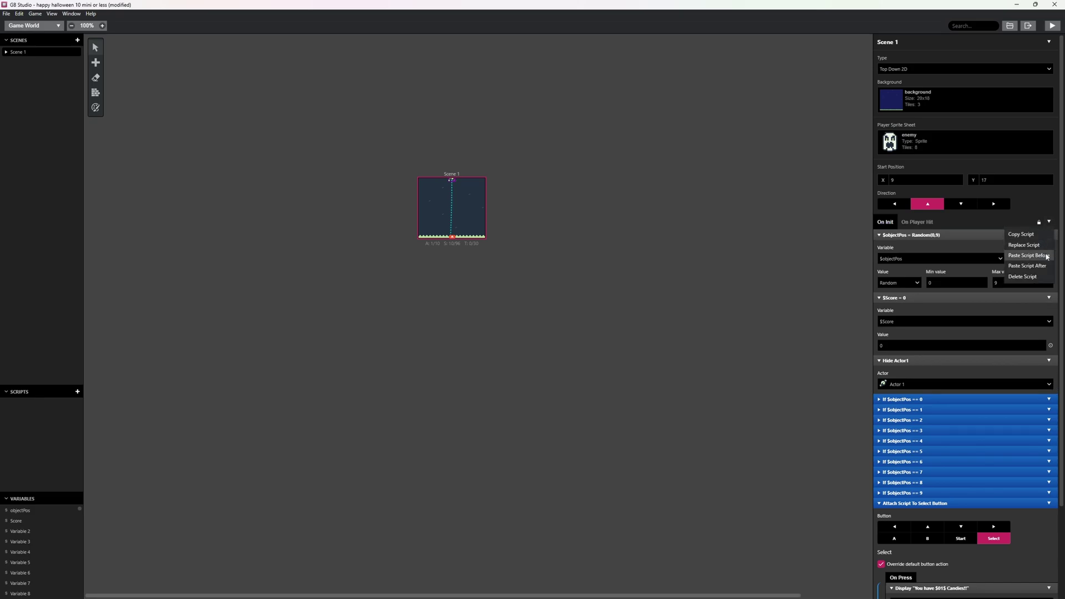
{"action": "left_click", "coordinate": [1028, 234]}
{"action": "left_click", "coordinate": [452, 180]}
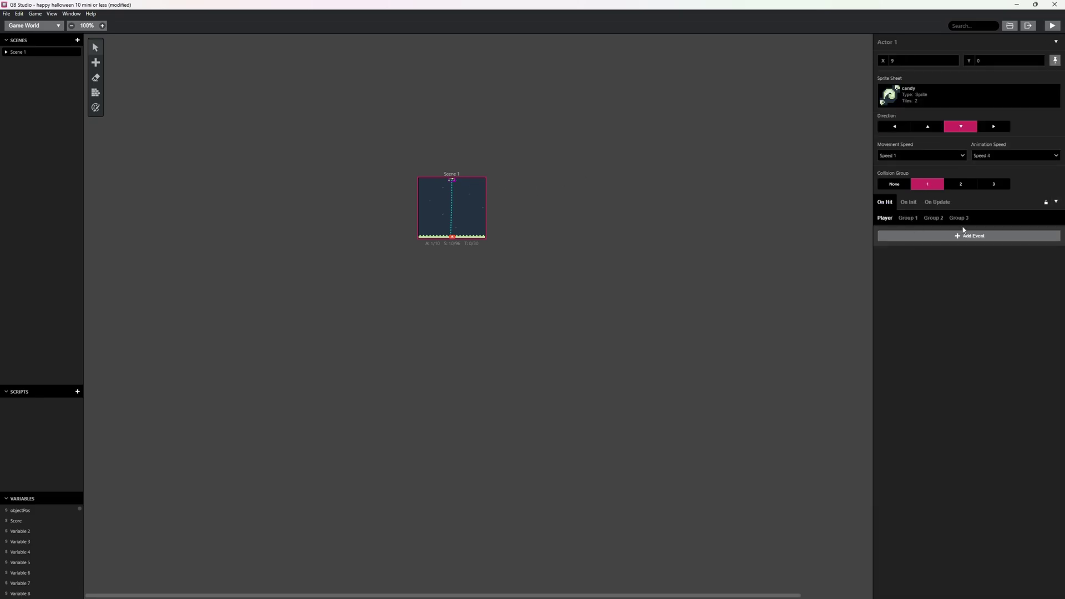
{"action": "left_click", "coordinate": [1056, 203]}
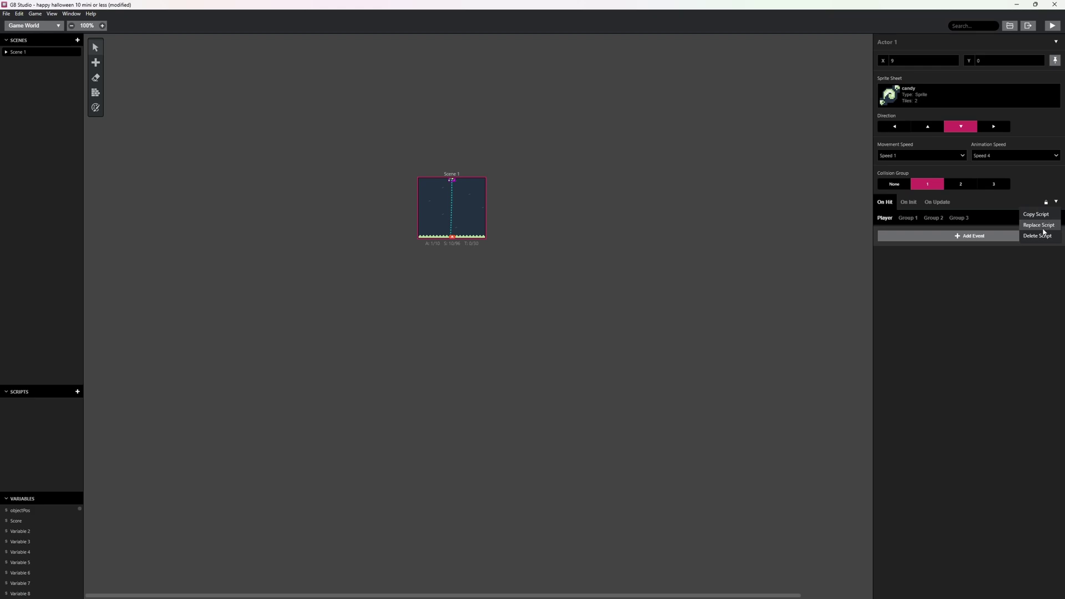
{"action": "left_click", "coordinate": [1038, 225]}
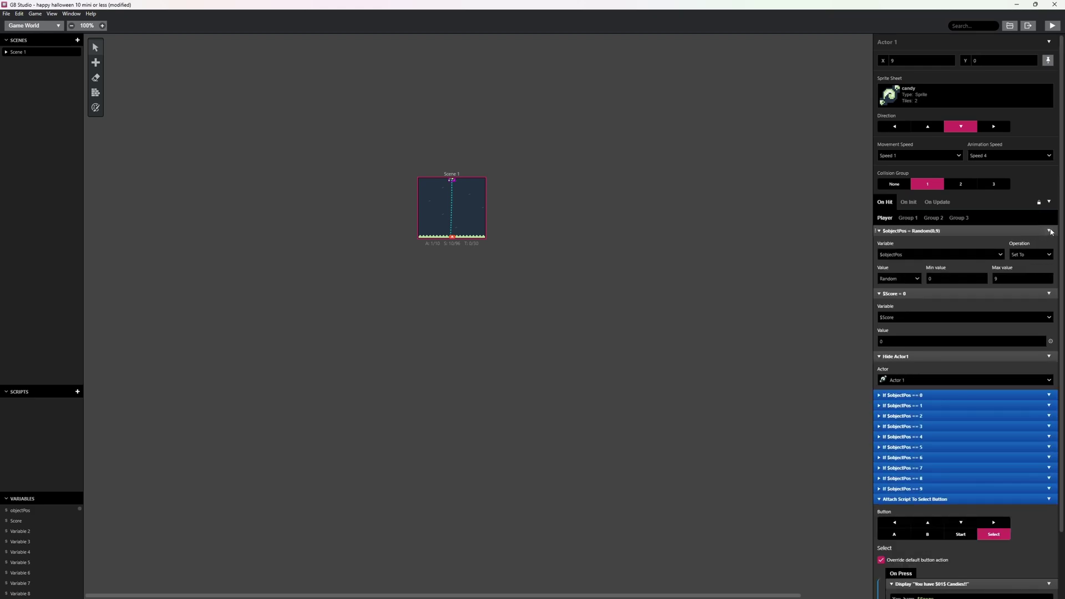
Delete the random $objectPos, $Score, Hide Actor1 and Attach Script To Select Button events from the candy's On Hit script
{"action": "left_click", "coordinate": [1050, 232]}
{"action": "left_click", "coordinate": [1023, 328]}
{"action": "left_click", "coordinate": [1048, 233]}
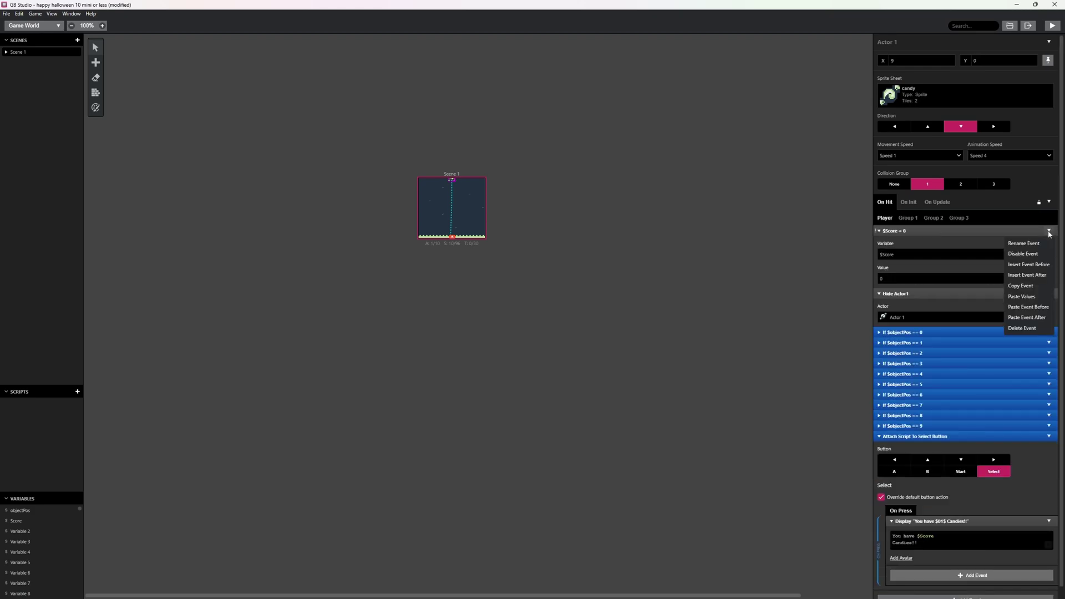
{"action": "left_click", "coordinate": [1022, 328]}
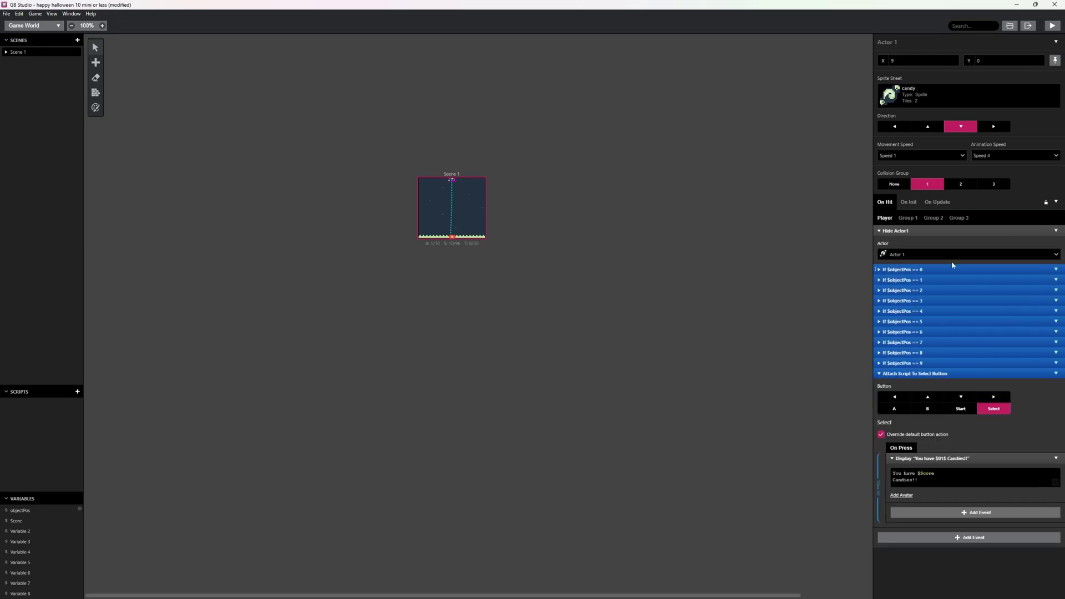
{"action": "left_click", "coordinate": [1048, 233]}
{"action": "left_click", "coordinate": [1022, 327]}
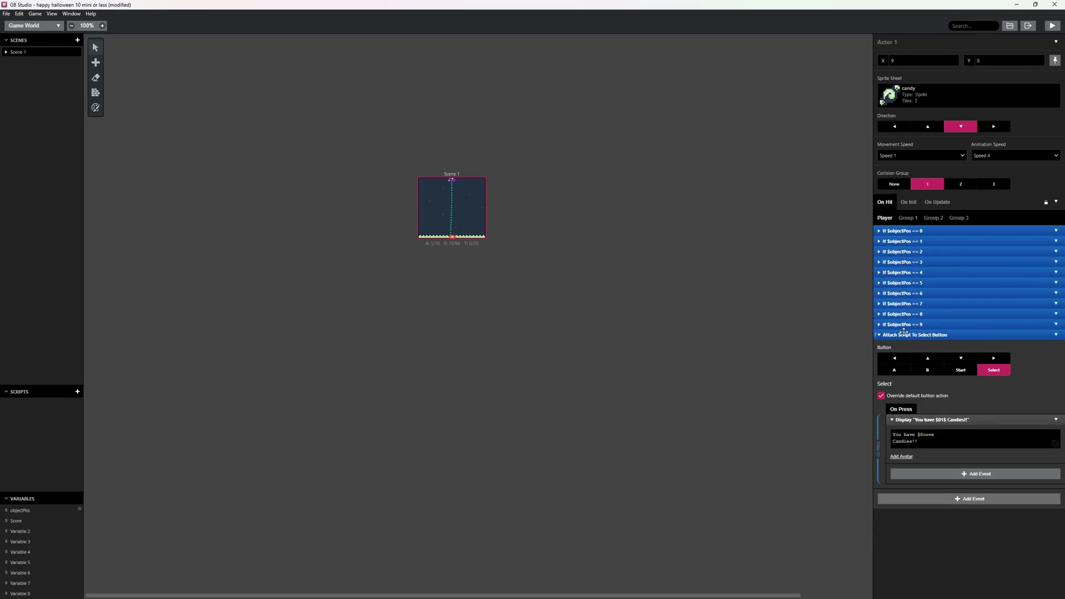
{"action": "left_click", "coordinate": [1055, 336]}
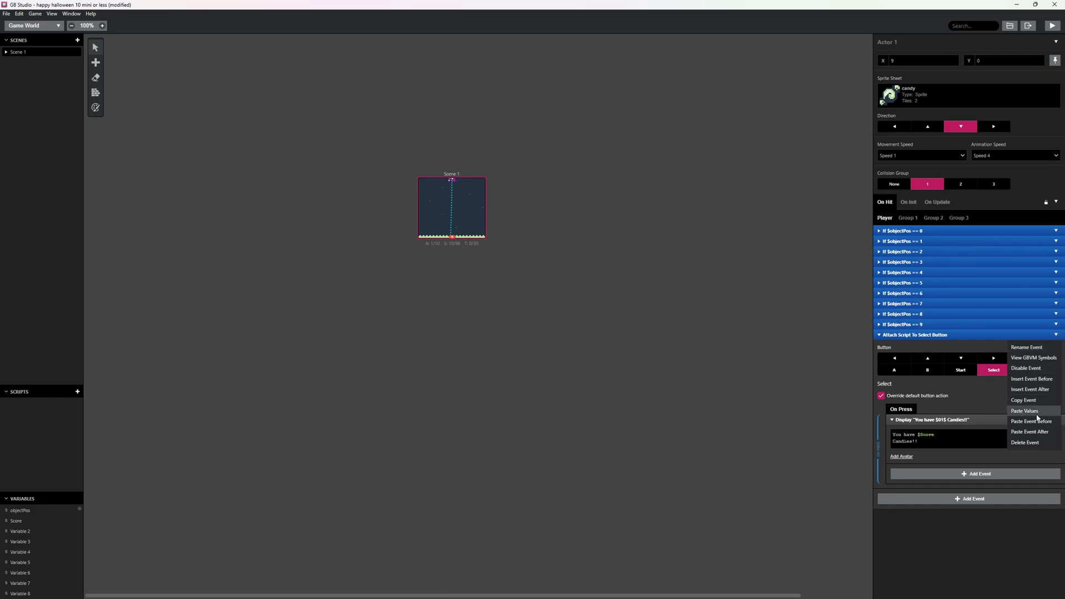
{"action": "left_click", "coordinate": [1034, 444]}
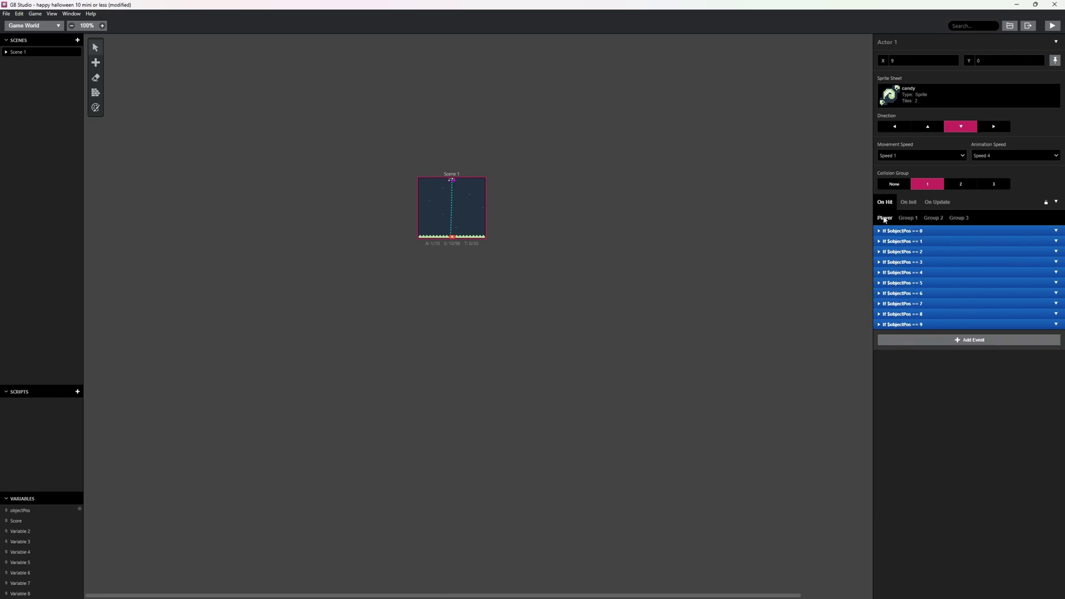
Add a Show Actor event for Self at the end of the candy's On Hit script for Player
{"action": "left_click", "coordinate": [969, 341]}
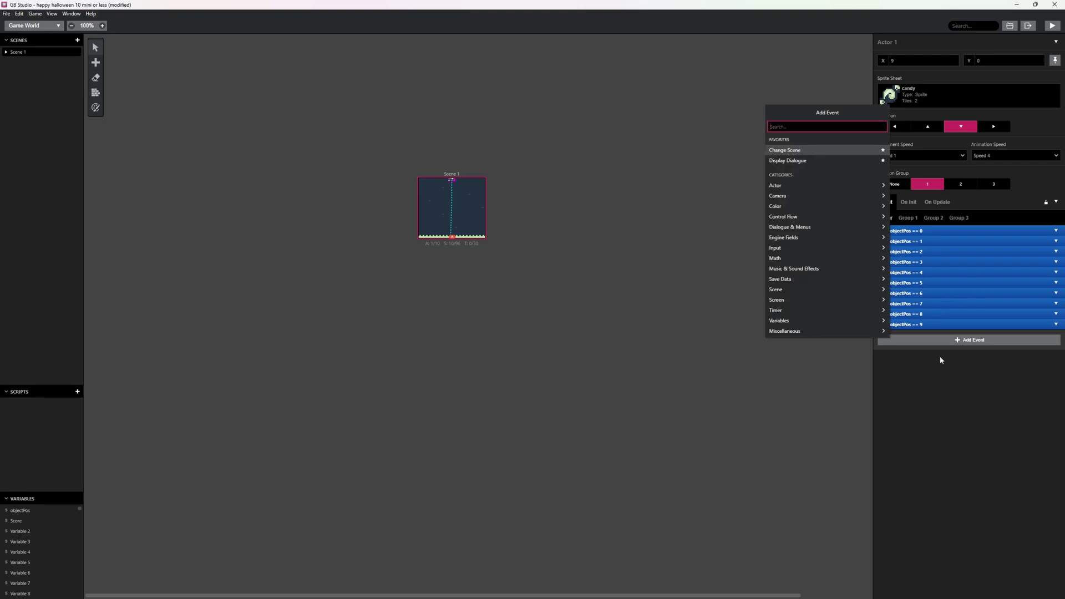
{"action": "type", "text": "show"}
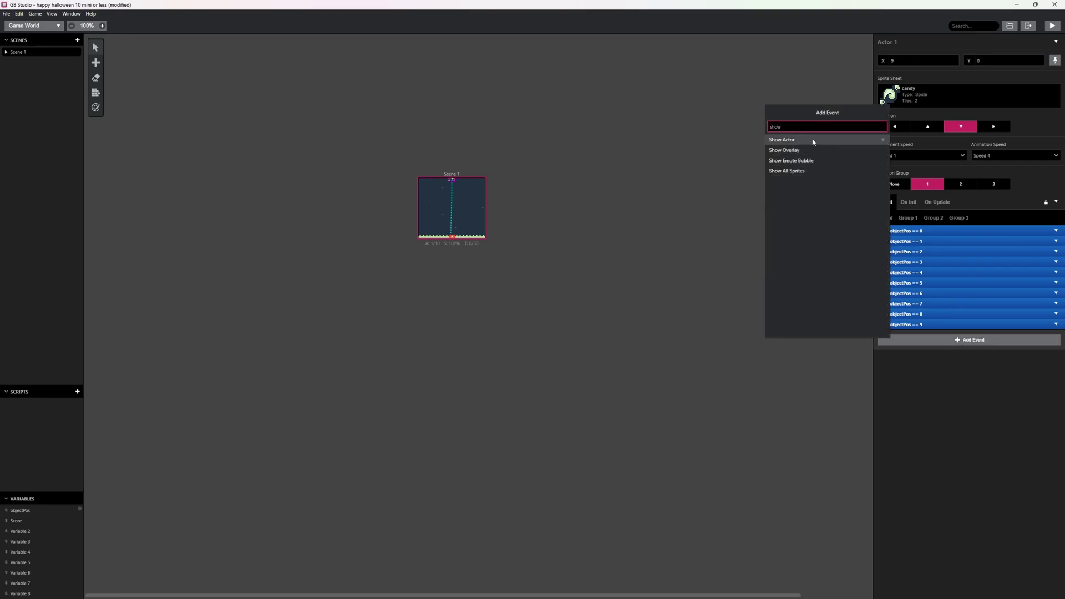
{"action": "left_click", "coordinate": [813, 141]}
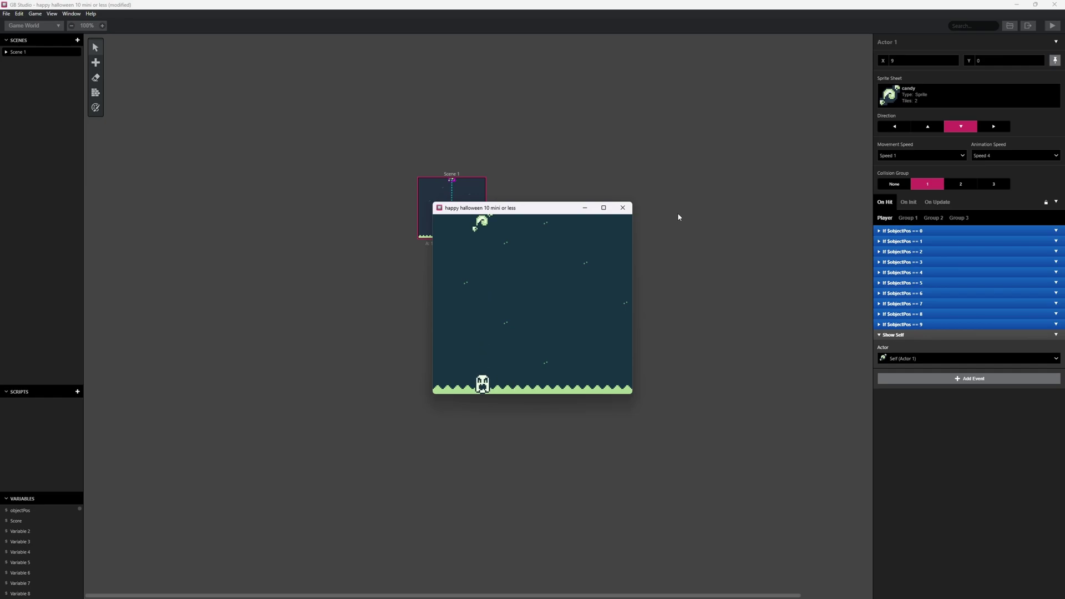
Playtest the game by moving the player and displaying the candy count, and close the game window
{"action": "key", "text": "Left"}
{"action": "key", "text": "Right"}
{"action": "key", "text": "Left"}
{"action": "key", "text": "Right"}
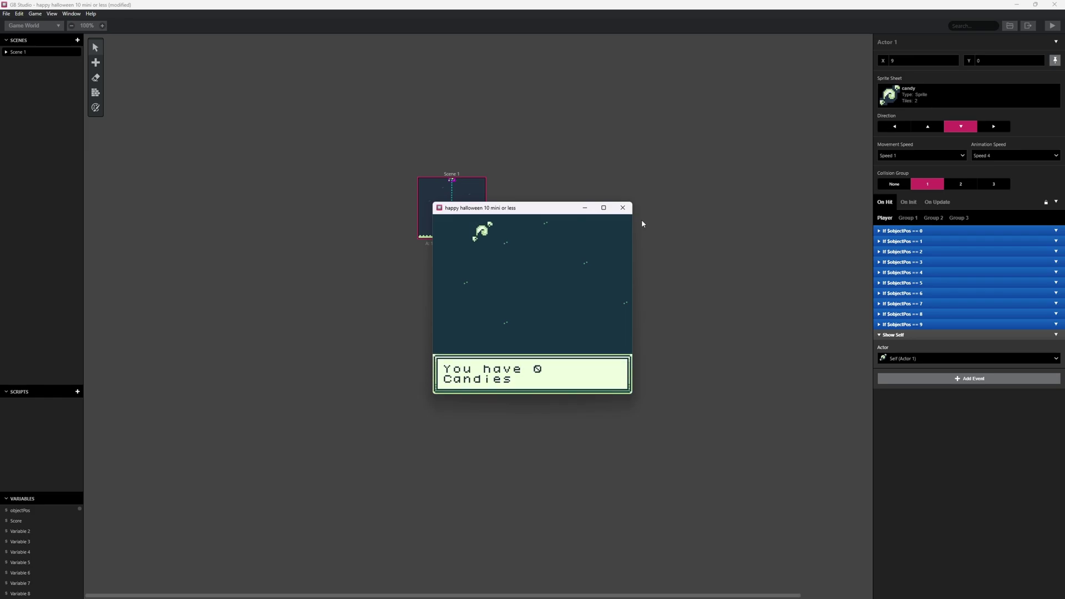
{"action": "left_click", "coordinate": [623, 207]}
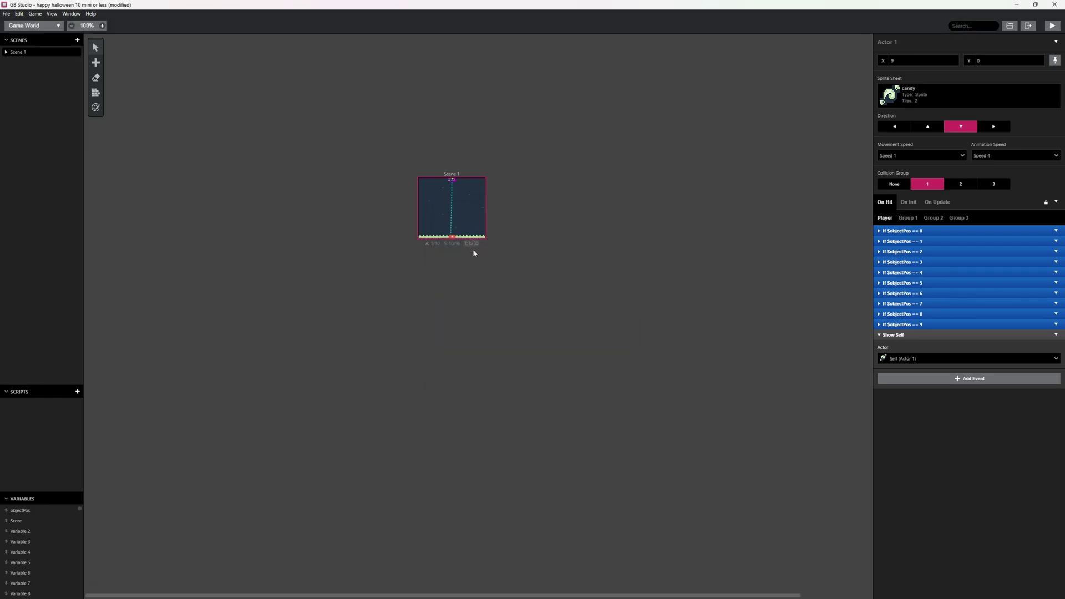
Add an event incrementing $Score by 1 to the candy's On Hit script for Player and place it first
{"action": "left_click", "coordinate": [460, 174]}
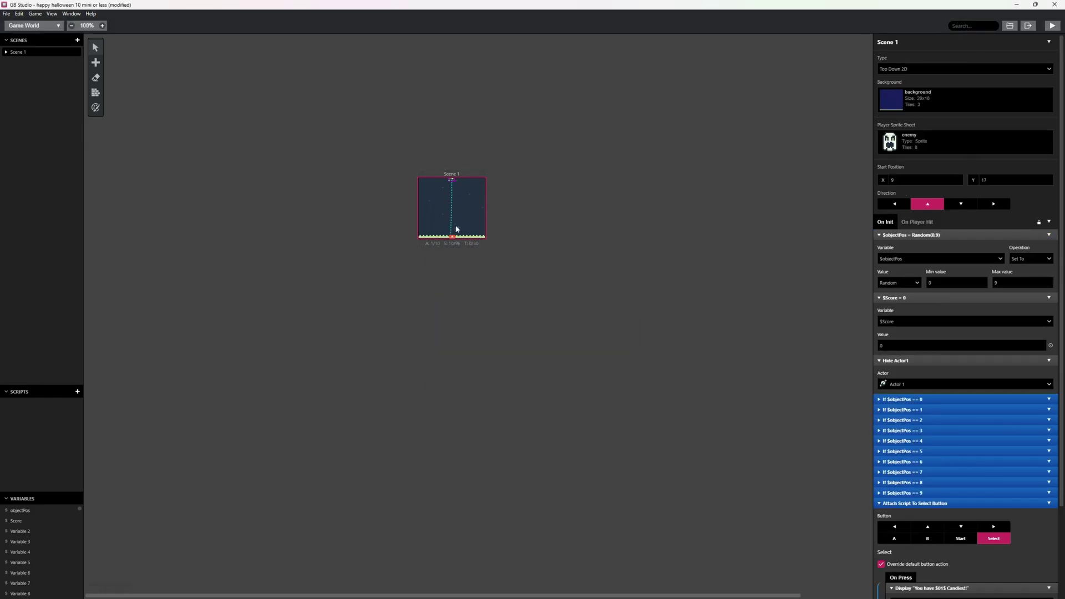
{"action": "left_click", "coordinate": [452, 181]}
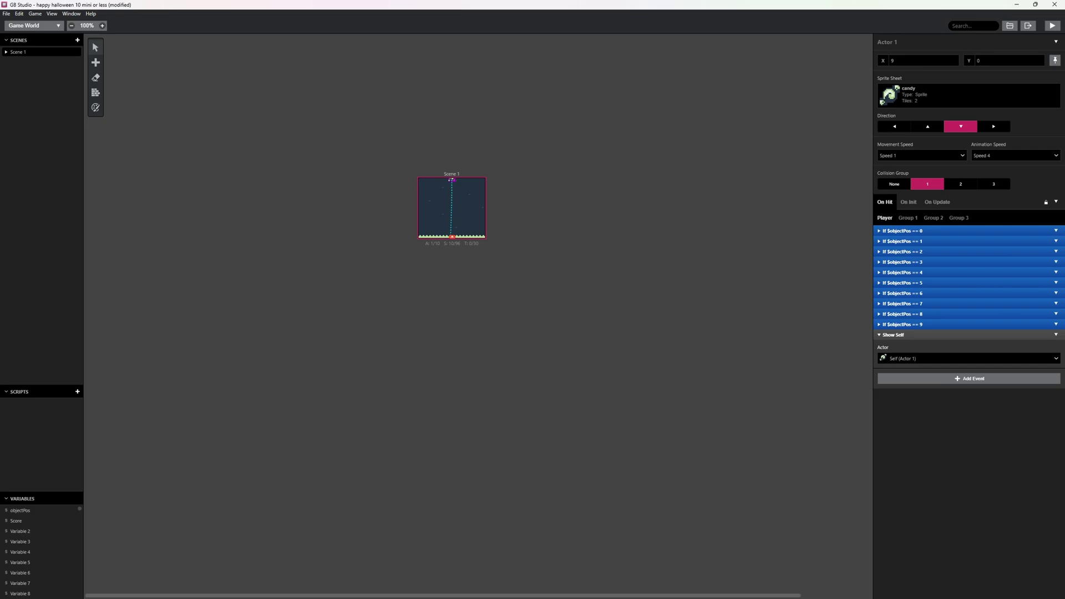
{"action": "left_click", "coordinate": [965, 379]}
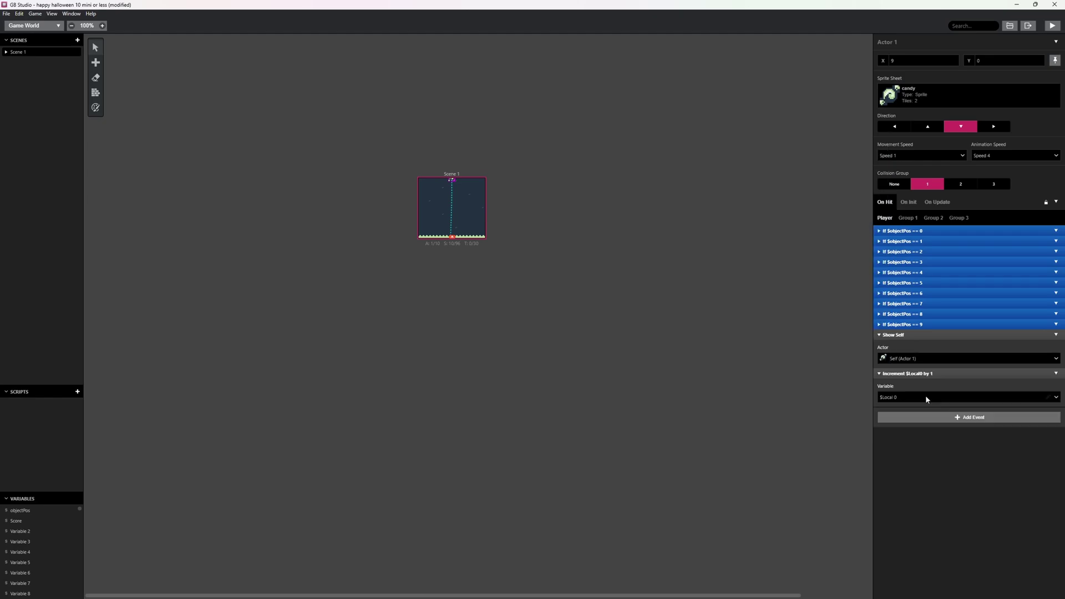
{"action": "left_click", "coordinate": [925, 397]}
{"action": "scroll", "coordinate": [893, 480], "scroll_direction": "down", "scroll_amount": 2}
{"action": "scroll", "coordinate": [895, 463], "scroll_direction": "up", "scroll_amount": 1}
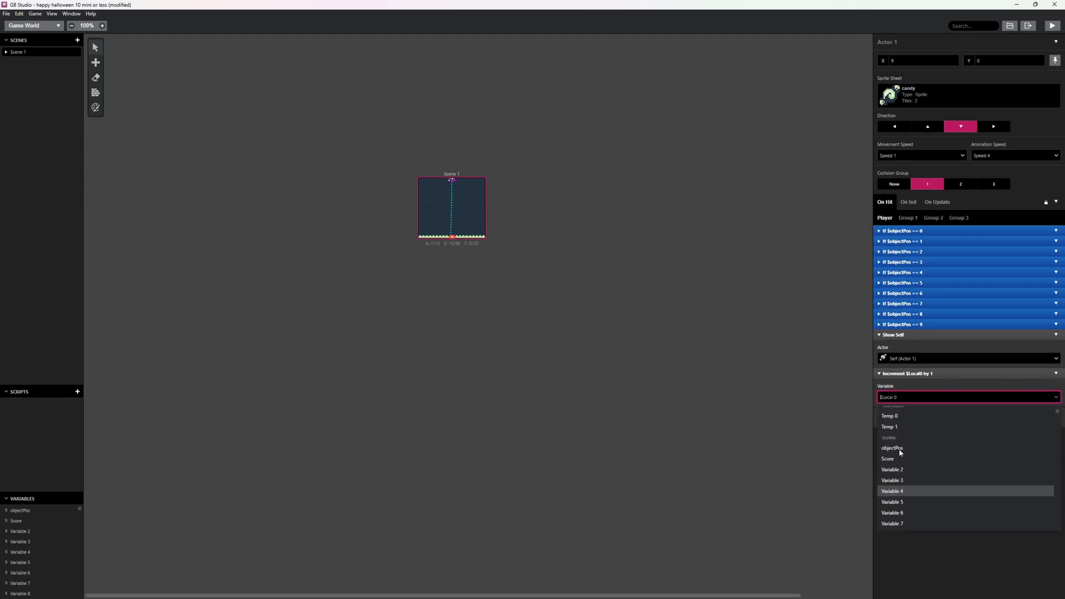
{"action": "left_click", "coordinate": [888, 458]}
{"action": "left_click_drag", "start_coordinate": [922, 373], "coordinate": [939, 228]}
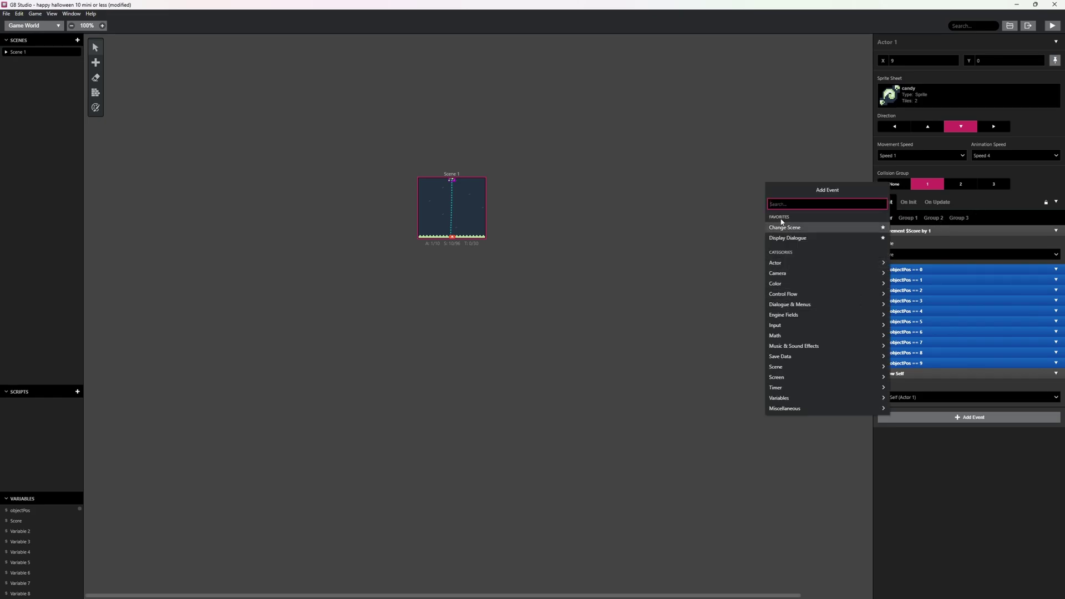
Add a Hide Actor event for Self and place it directly after the $Score increment
{"action": "type", "text": "hide"}
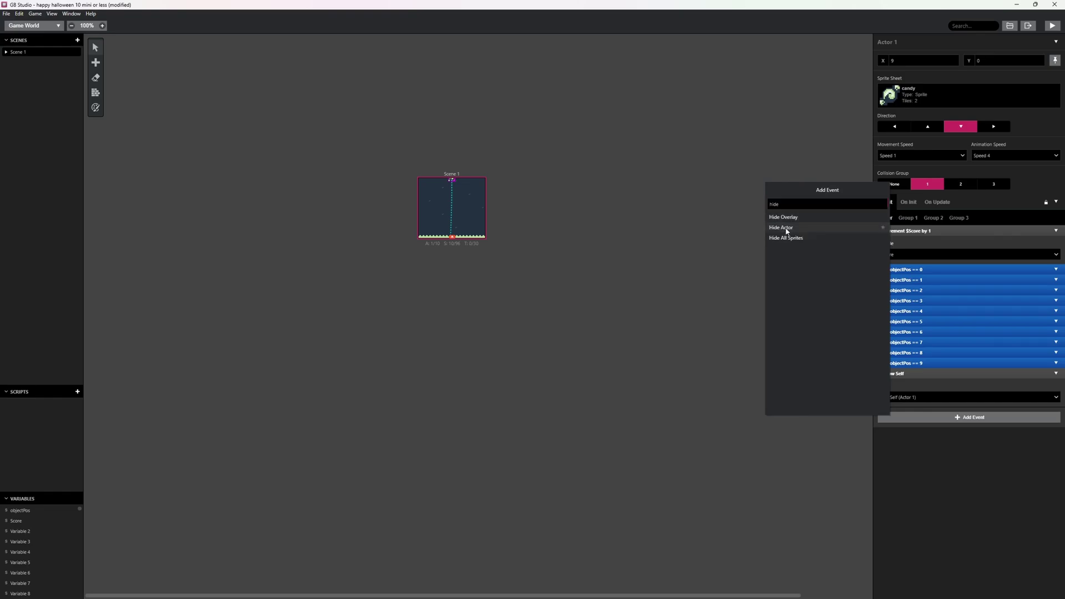
{"action": "left_click", "coordinate": [787, 228]}
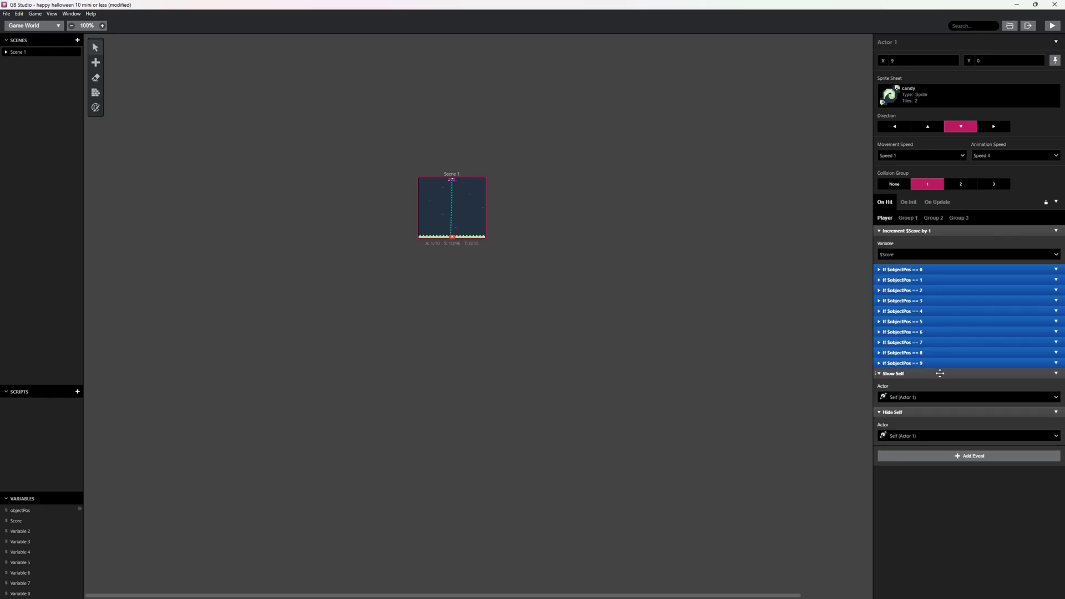
{"action": "left_click_drag", "start_coordinate": [907, 409], "coordinate": [888, 274]}
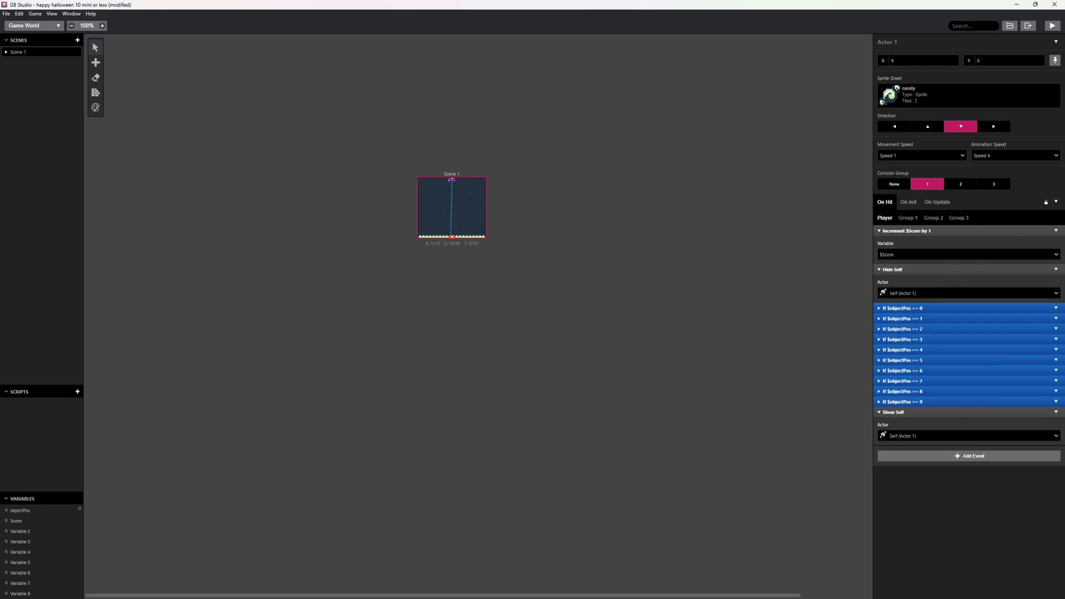
Copy the $objectPos = Random(0,9) event from Scene 1's On Init script and paste it after Hide Self in the candy's On Hit script
{"action": "left_click", "coordinate": [939, 459]}
{"action": "left_click", "coordinate": [472, 176]}
{"action": "left_click", "coordinate": [472, 178]}
{"action": "left_click", "coordinate": [1049, 235]}
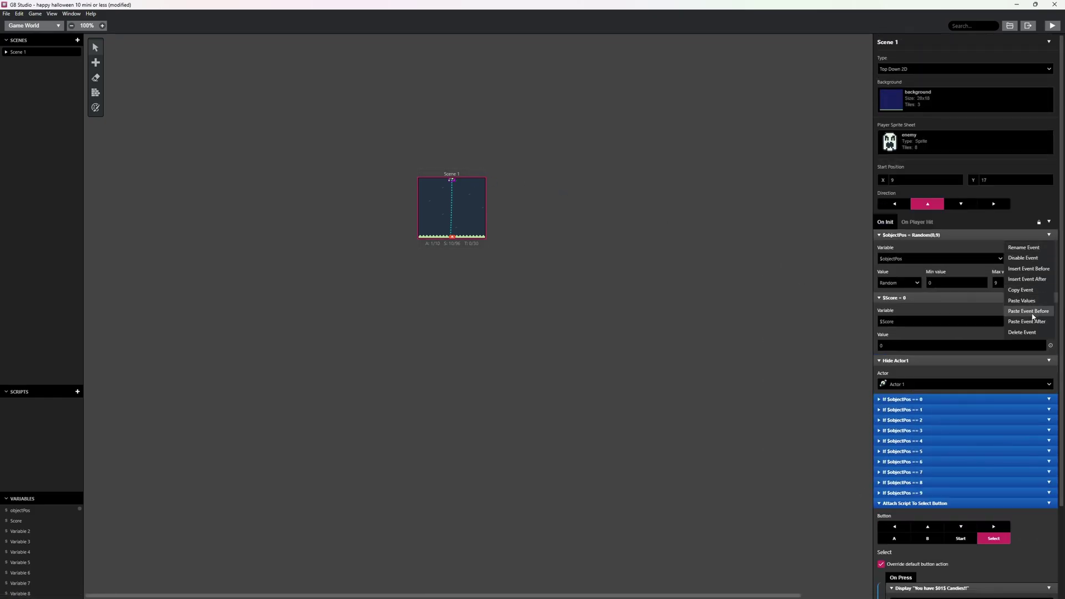
{"action": "left_click", "coordinate": [1023, 290]}
{"action": "left_click", "coordinate": [450, 180]}
{"action": "left_click", "coordinate": [1055, 269]}
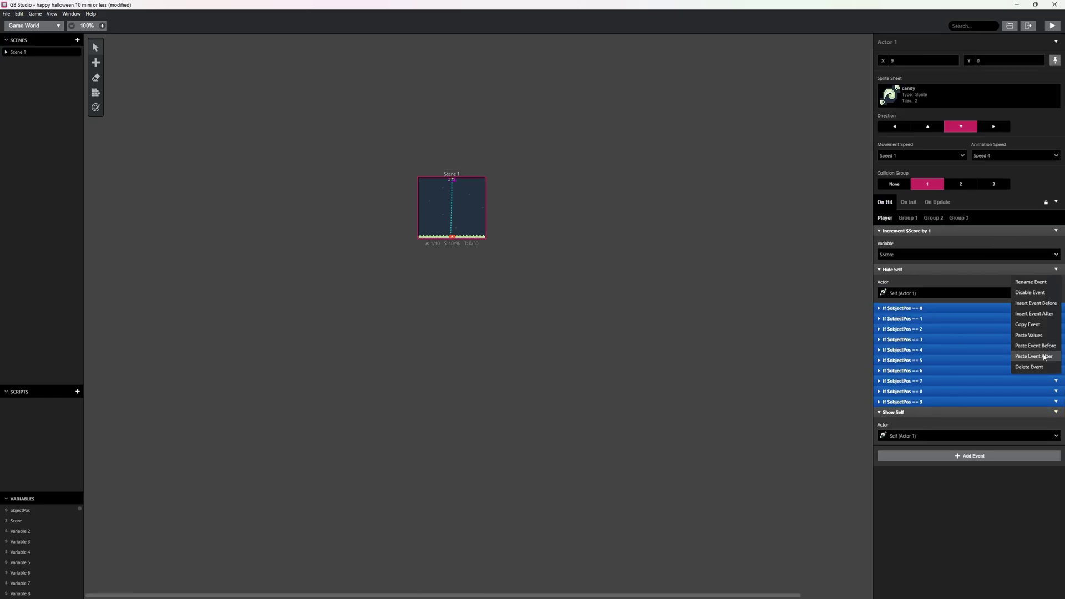
{"action": "left_click", "coordinate": [1035, 357]}
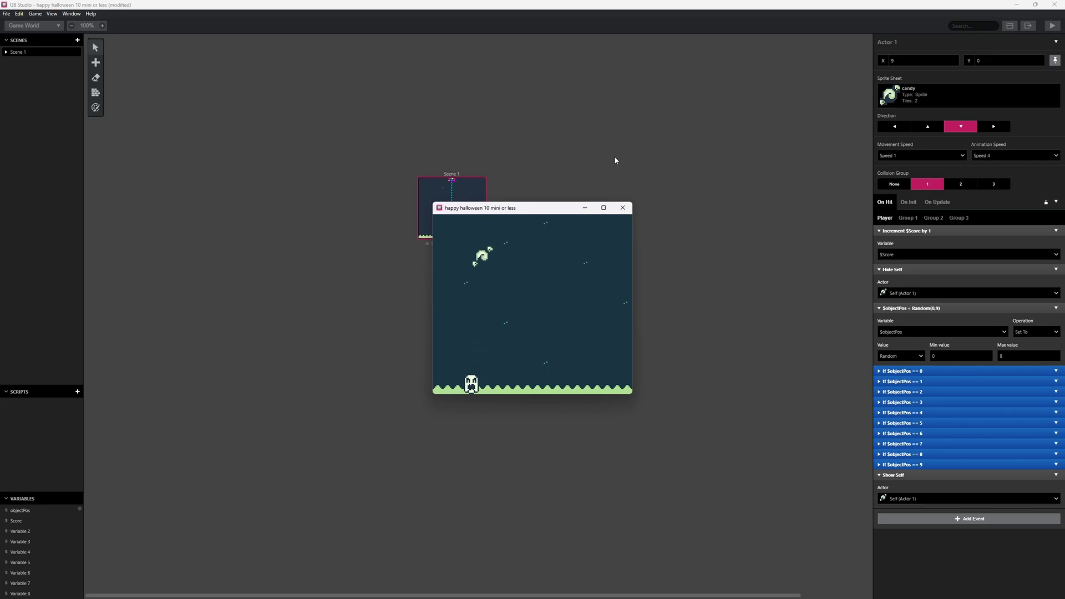
Playtest catching several falling candies and display the candy count during play
{"action": "key", "text": "Right"}
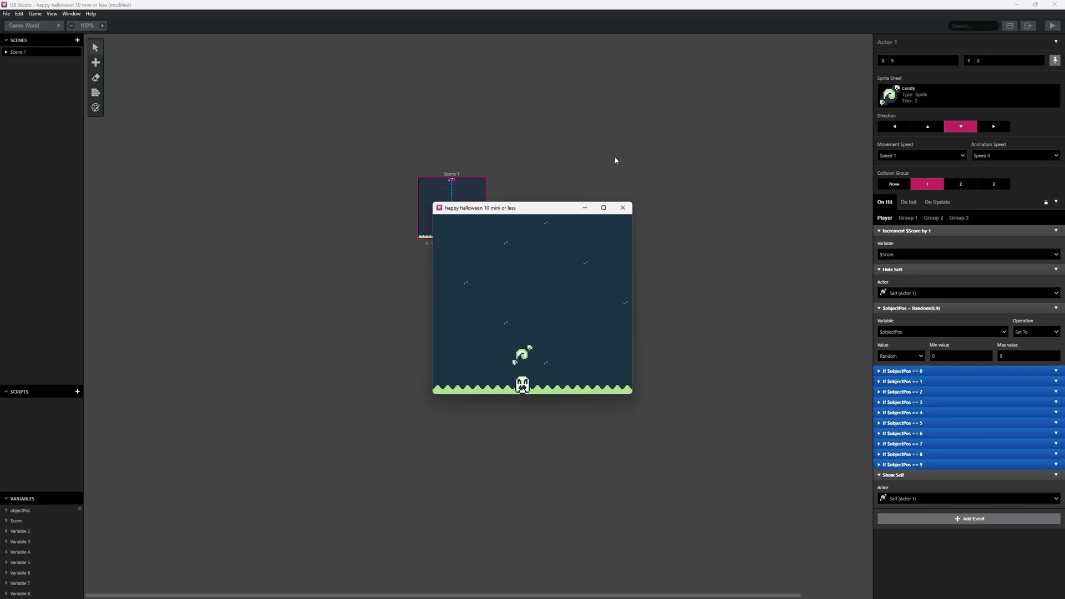
{"action": "key", "text": "Right"}
{"action": "key", "text": "Left"}
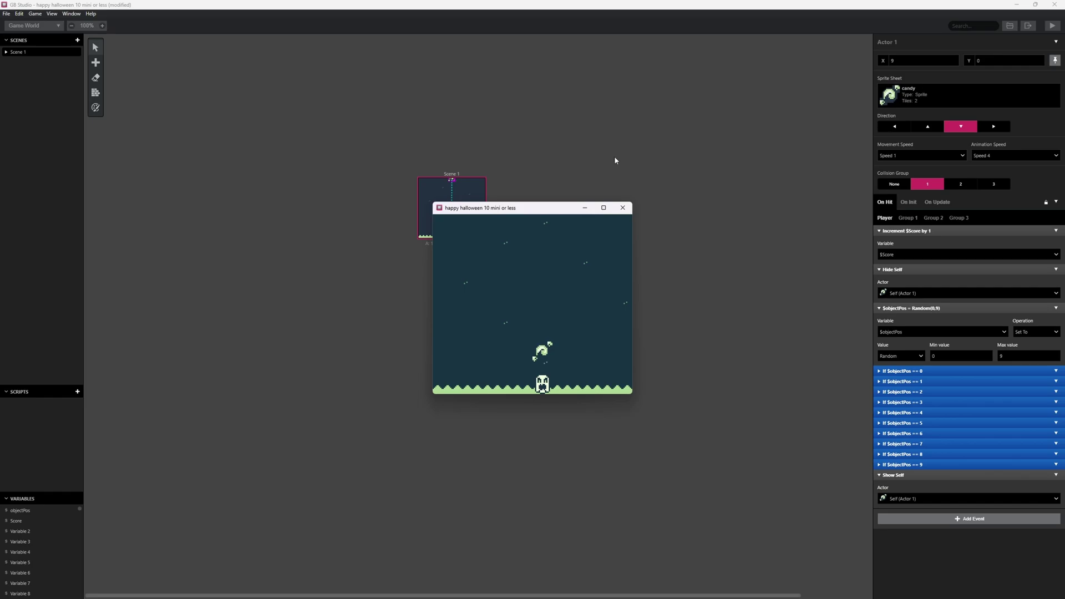
{"action": "key", "text": "Right"}
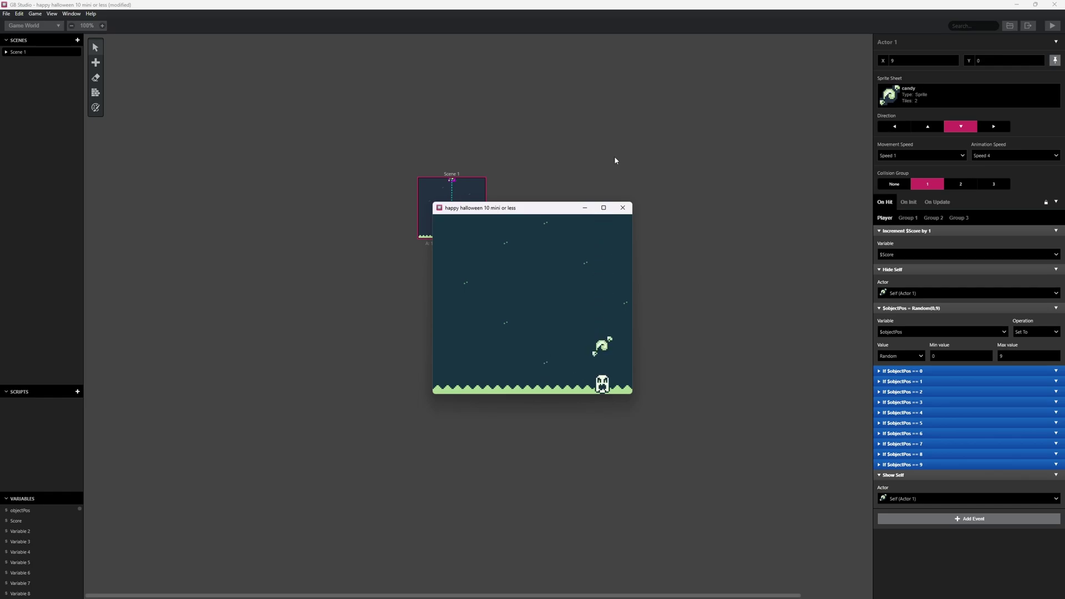
{"action": "key", "text": "Left"}
{"action": "key", "text": "z"}
{"action": "key", "text": "z"}
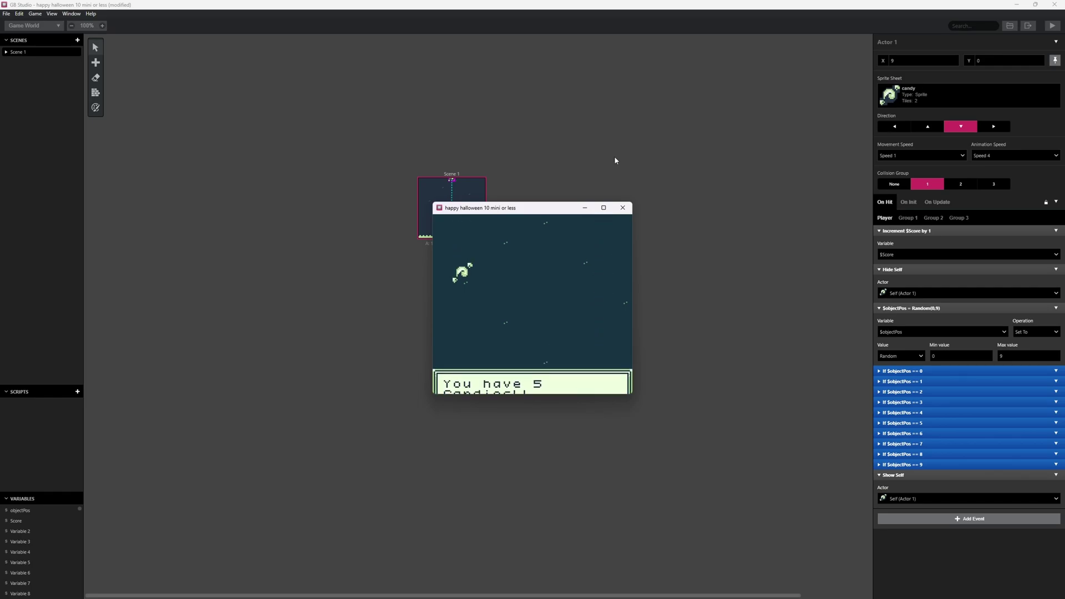
Let a candy fall past the player to test the game over restart, and check the candy count again
{"action": "key", "text": "Left"}
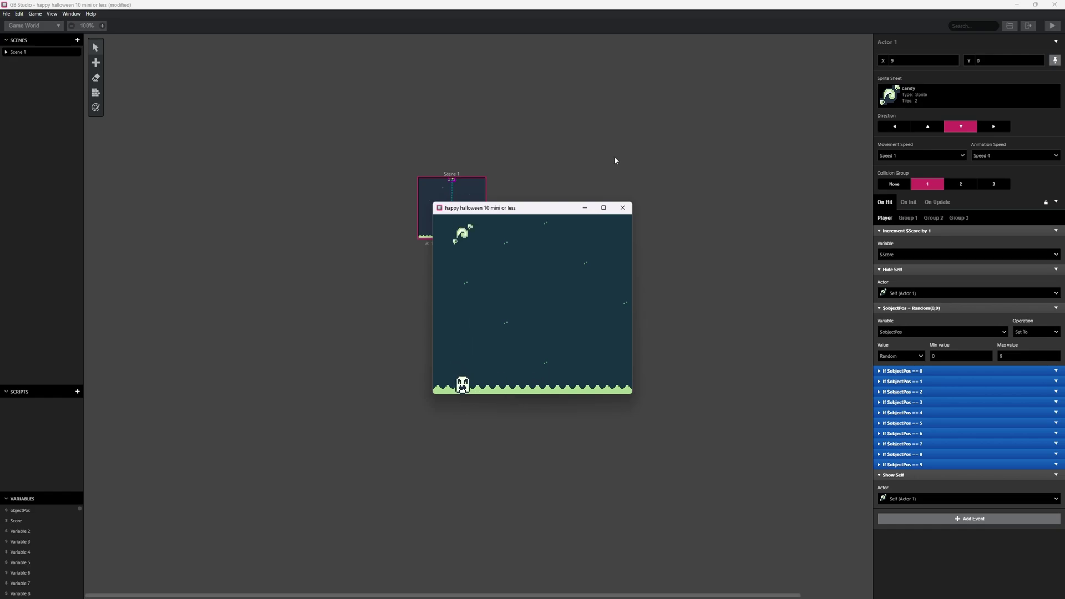
{"action": "key", "text": "Right"}
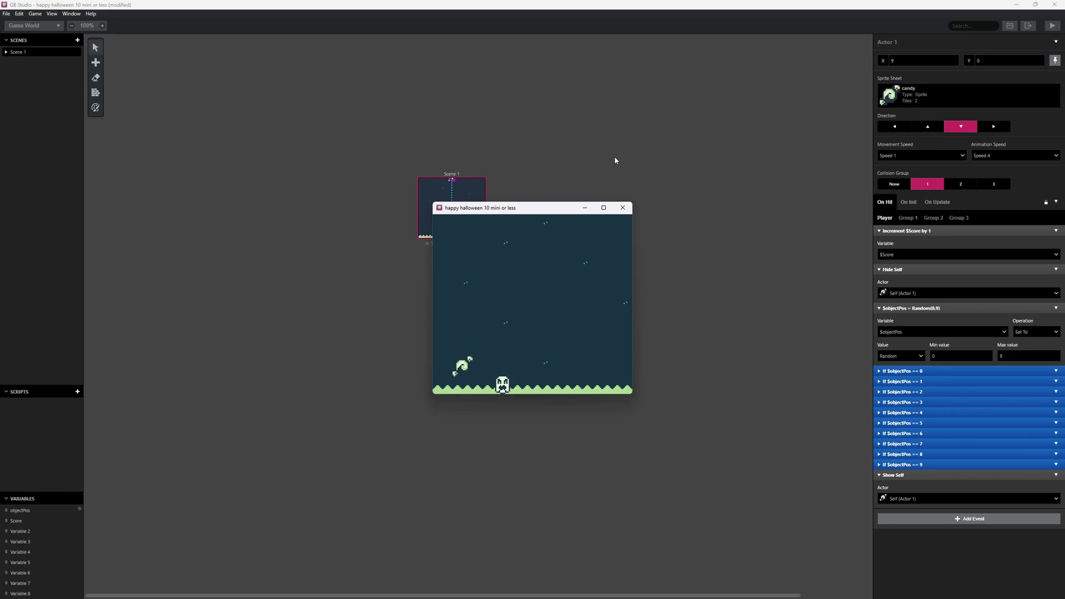
{"action": "key", "text": "Right"}
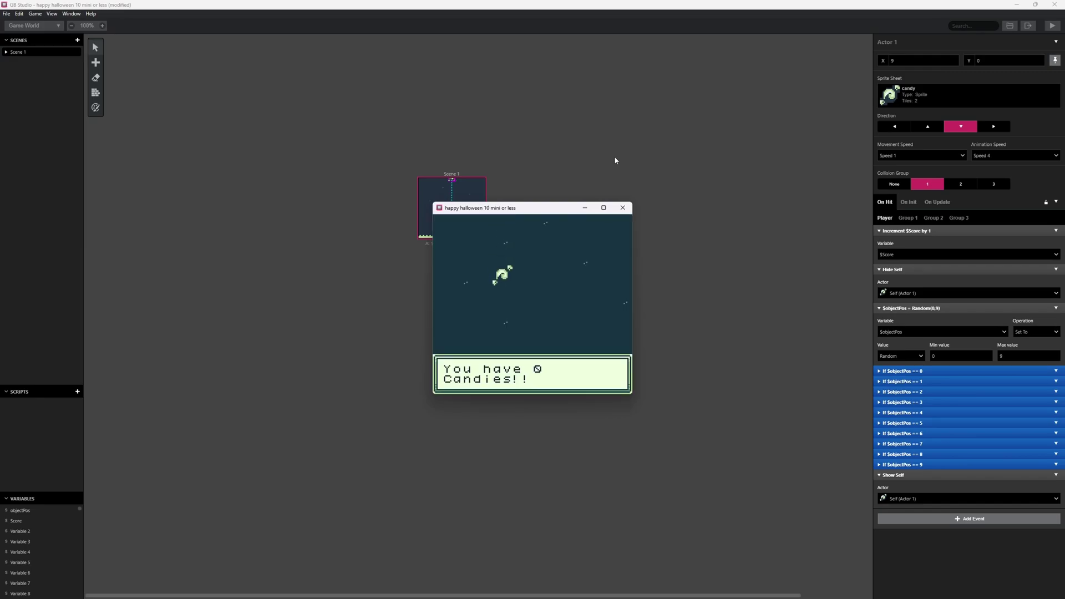
{"action": "key", "text": "z"}
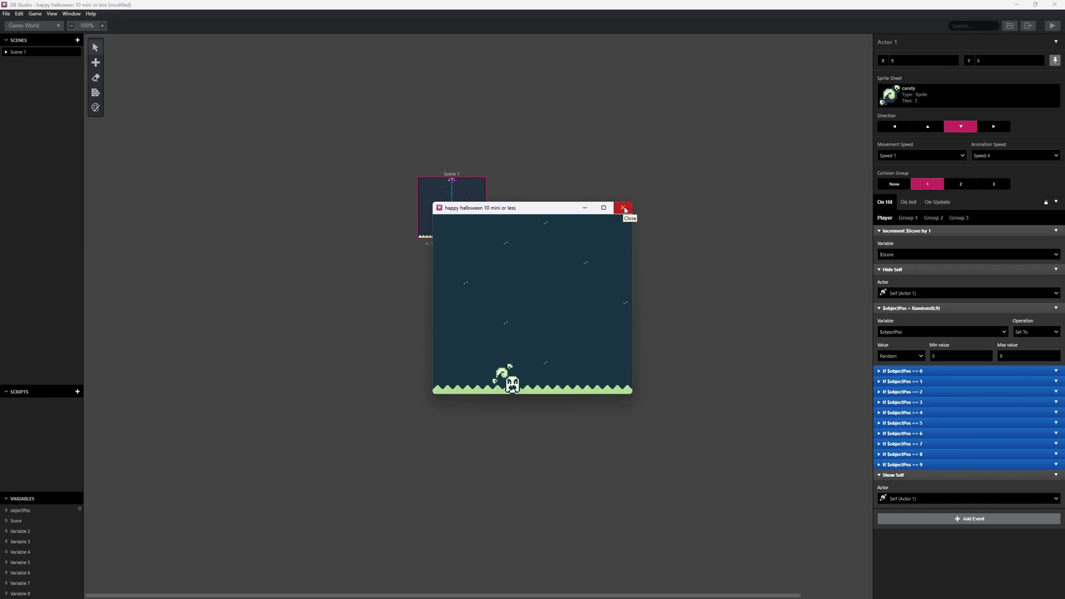
Keep moving the player across the scene to catch falling candies and check that they drop from random positions
{"action": "key", "text": "Right"}
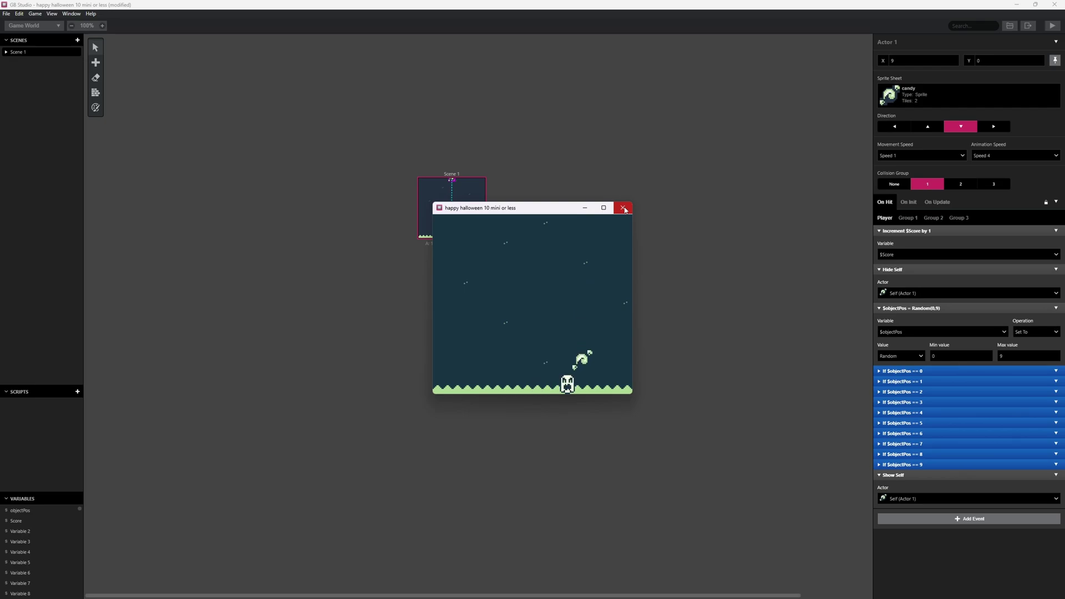
{"action": "key", "text": "Left"}
{"action": "key", "text": "Left"}
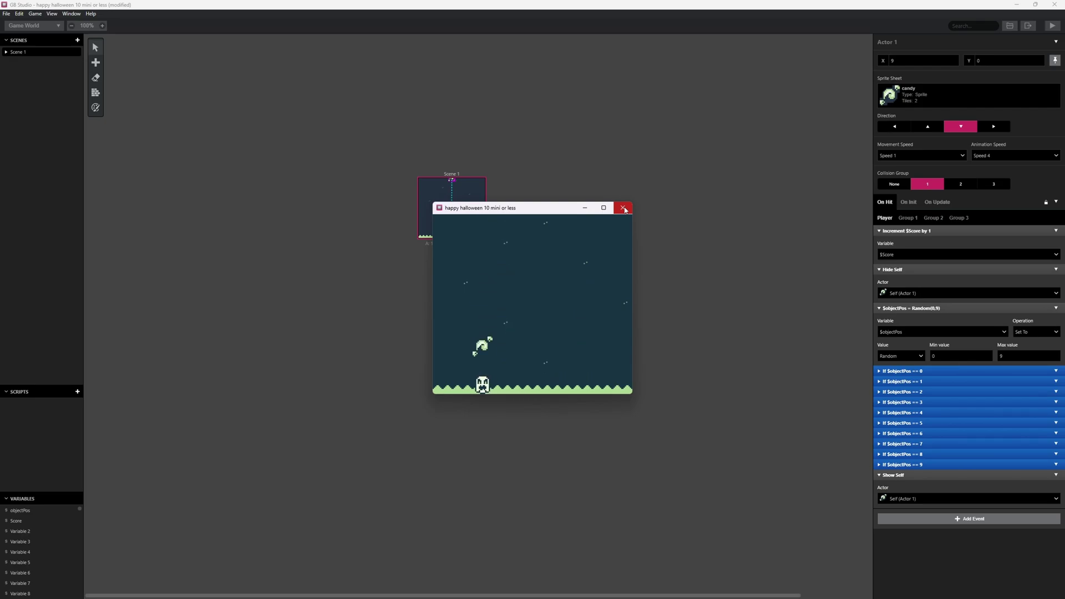
{"action": "key", "text": "Right"}
{"action": "key", "text": "Right"}
{"action": "key", "text": "Left"}
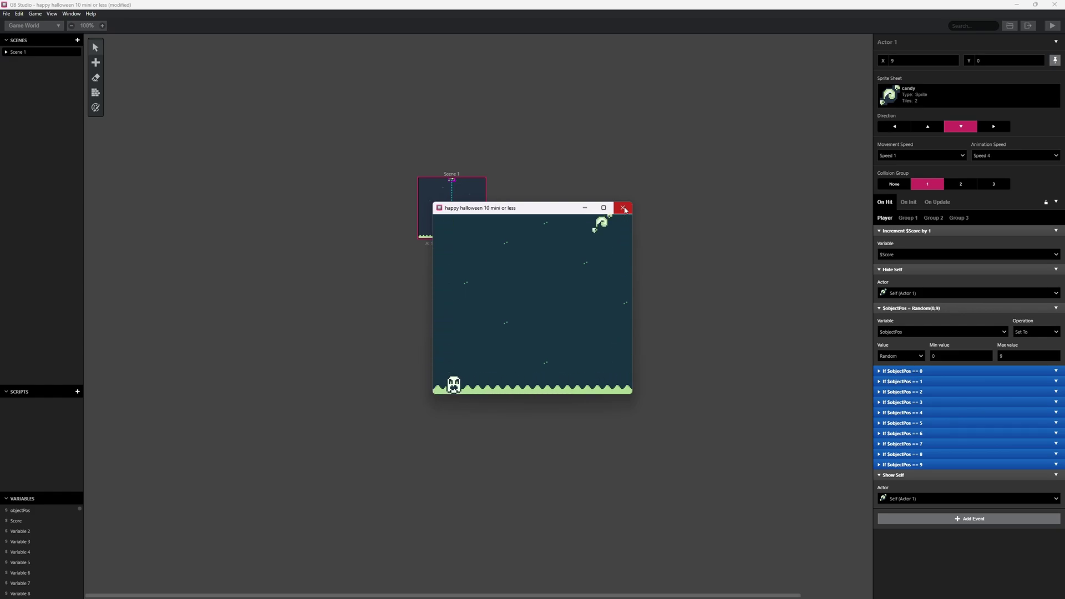
{"action": "key", "text": "Right"}
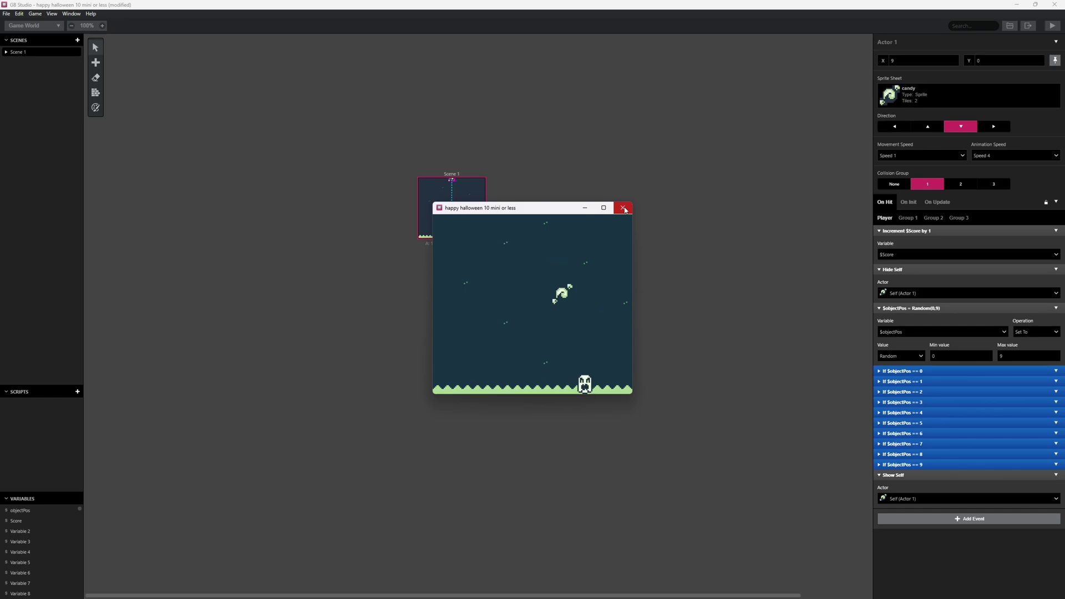
{"action": "key", "text": "Left"}
{"action": "key", "text": "Right"}
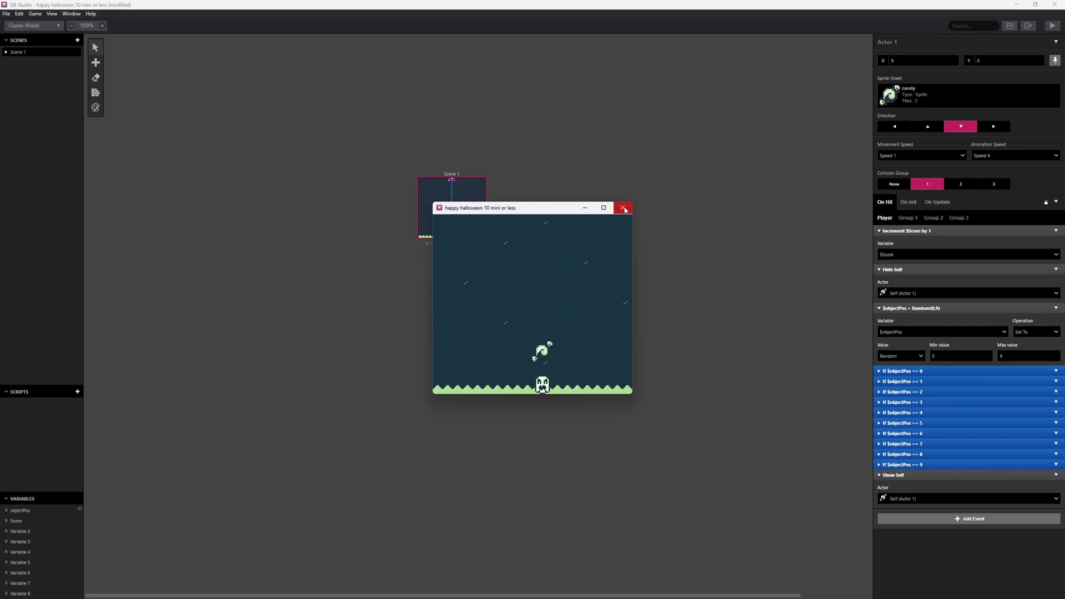
{"action": "key", "text": "Left"}
{"action": "key", "text": "Right"}
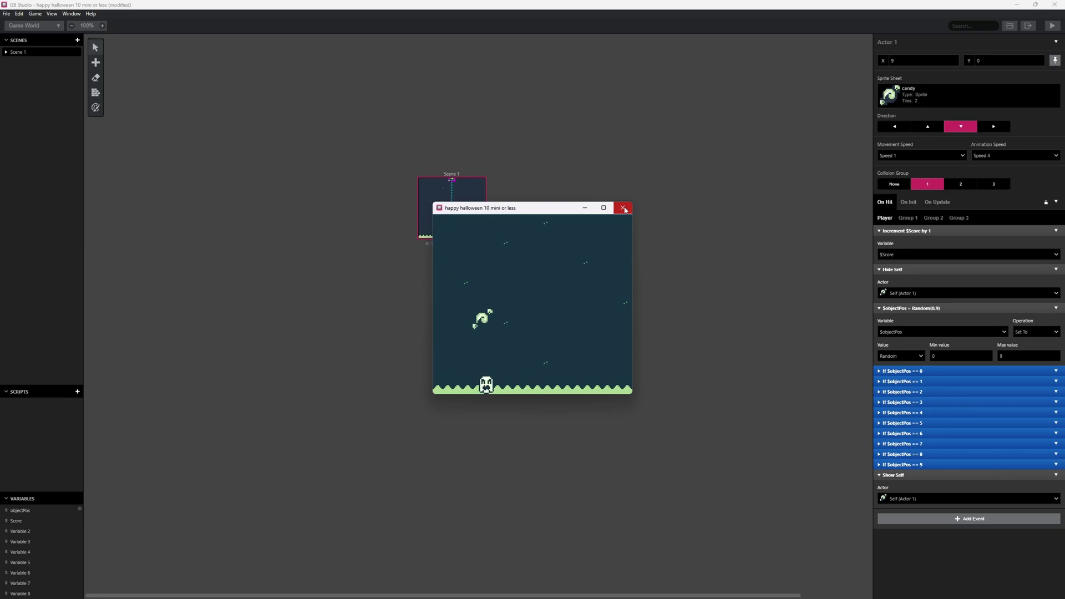
{"action": "key", "text": "Right"}
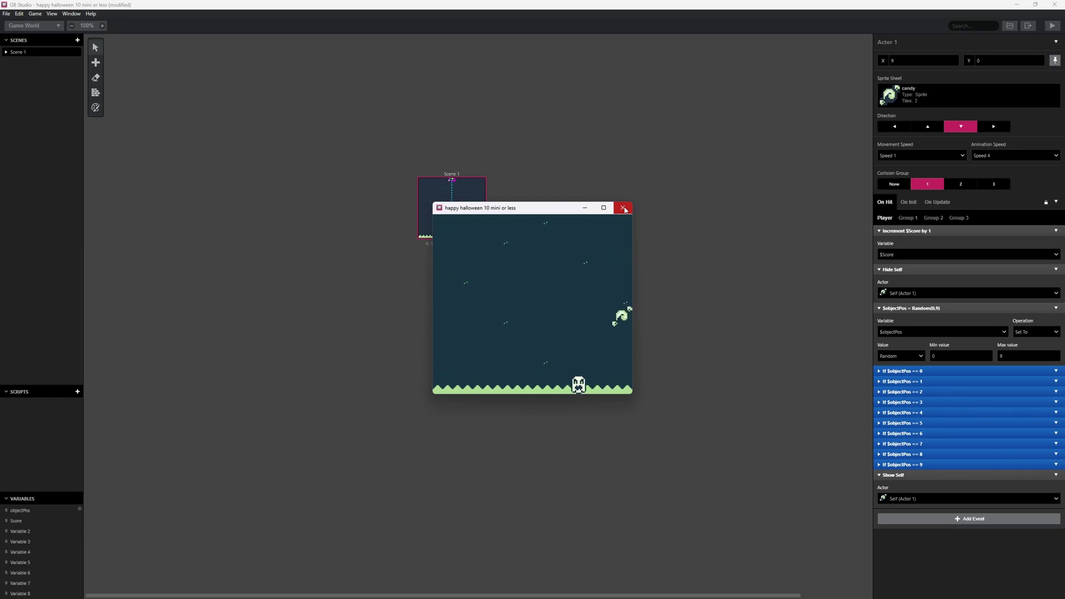
{"action": "key", "text": "Left"}
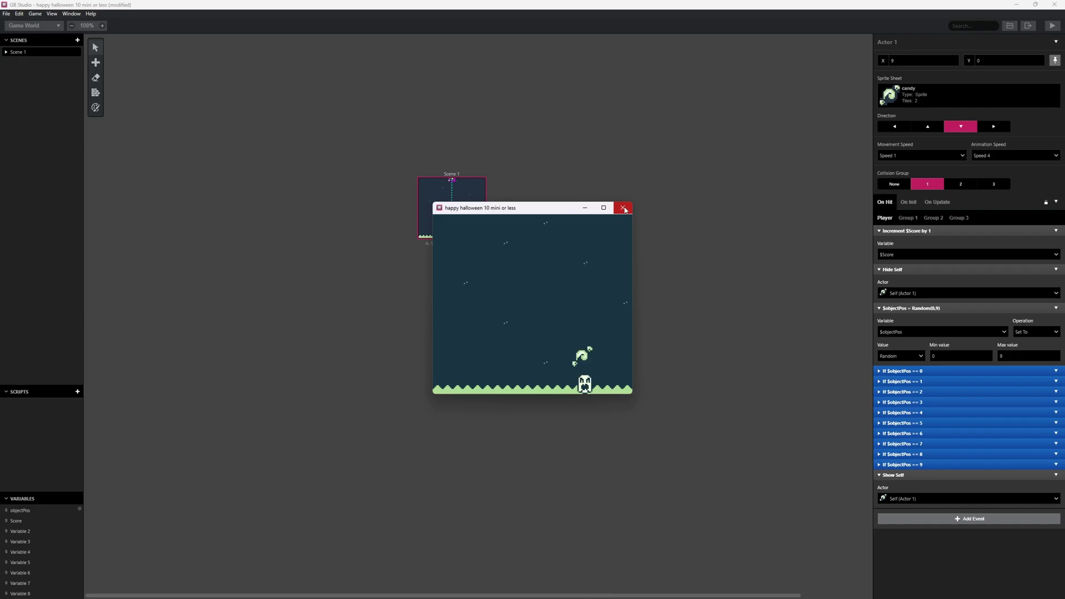